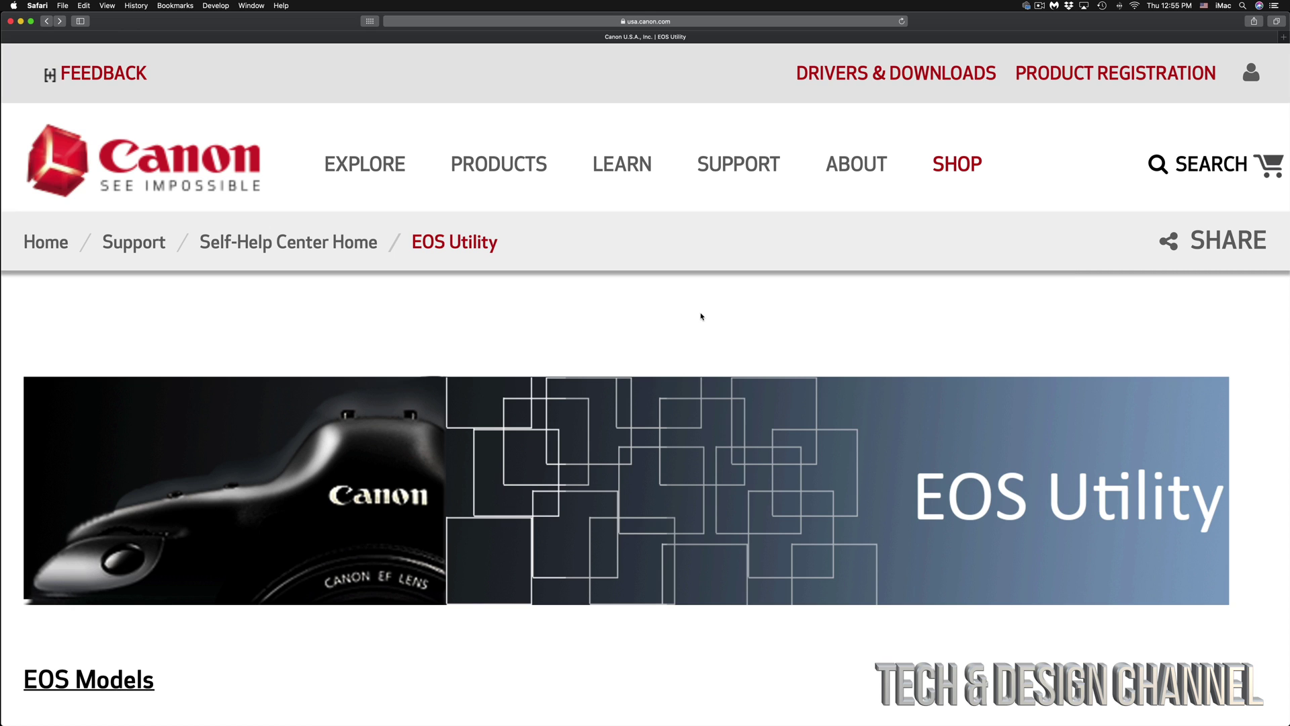
Scroll down the EOS Models list until EOS Rebel T7i appears.
{"action": "scroll", "coordinate": [701, 316], "scroll_direction": "down", "scroll_amount": 1}
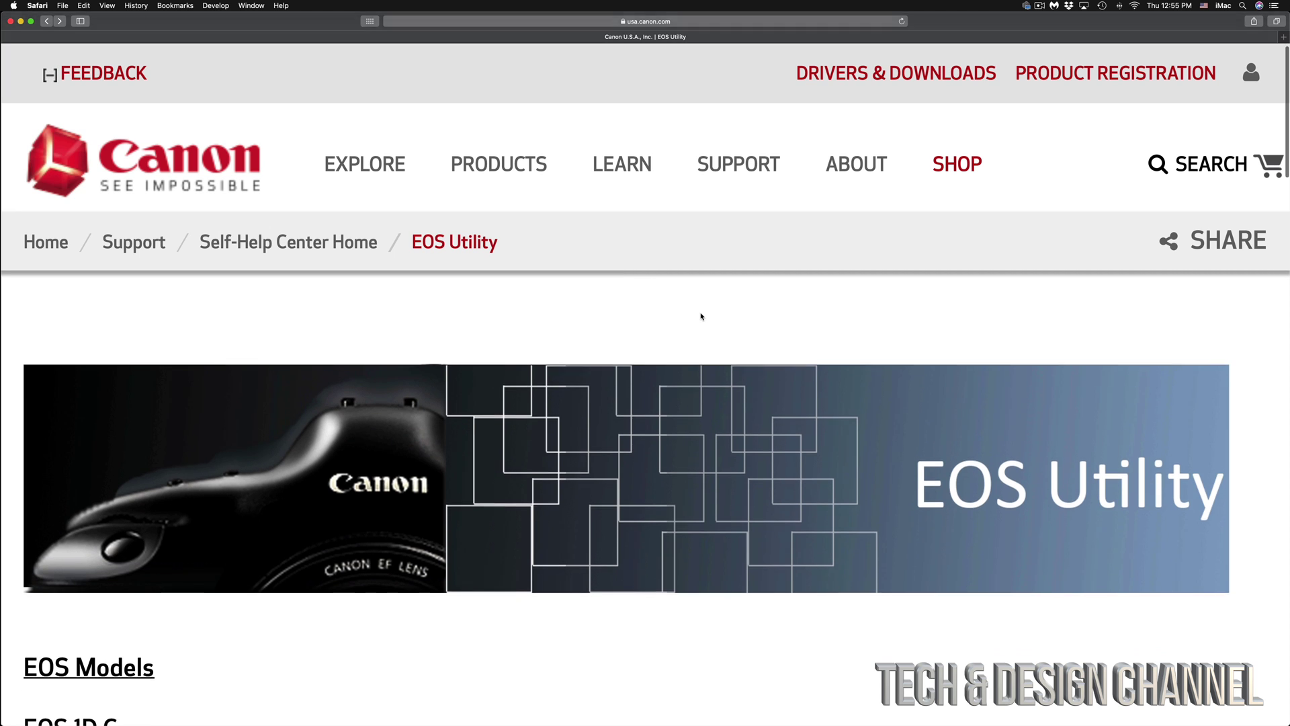
{"action": "scroll", "coordinate": [701, 316], "scroll_direction": "down", "scroll_amount": 1}
{"action": "scroll", "coordinate": [701, 316], "scroll_direction": "down", "scroll_amount": 1}
{"action": "scroll", "coordinate": [701, 316], "scroll_direction": "down", "scroll_amount": 2}
{"action": "scroll", "coordinate": [701, 316], "scroll_direction": "down", "scroll_amount": 2}
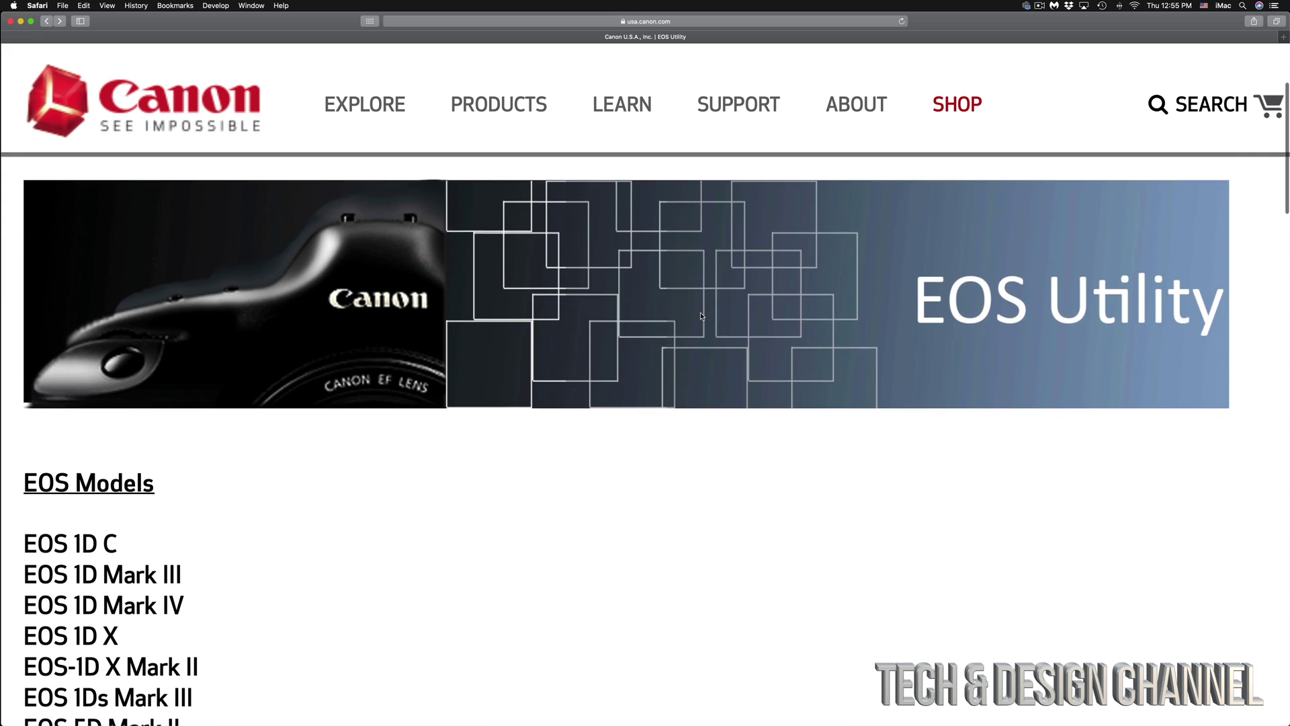
{"action": "scroll", "coordinate": [701, 316], "scroll_direction": "down", "scroll_amount": 1}
{"action": "scroll", "coordinate": [701, 316], "scroll_direction": "down", "scroll_amount": 2}
{"action": "scroll", "coordinate": [701, 316], "scroll_direction": "down", "scroll_amount": 1}
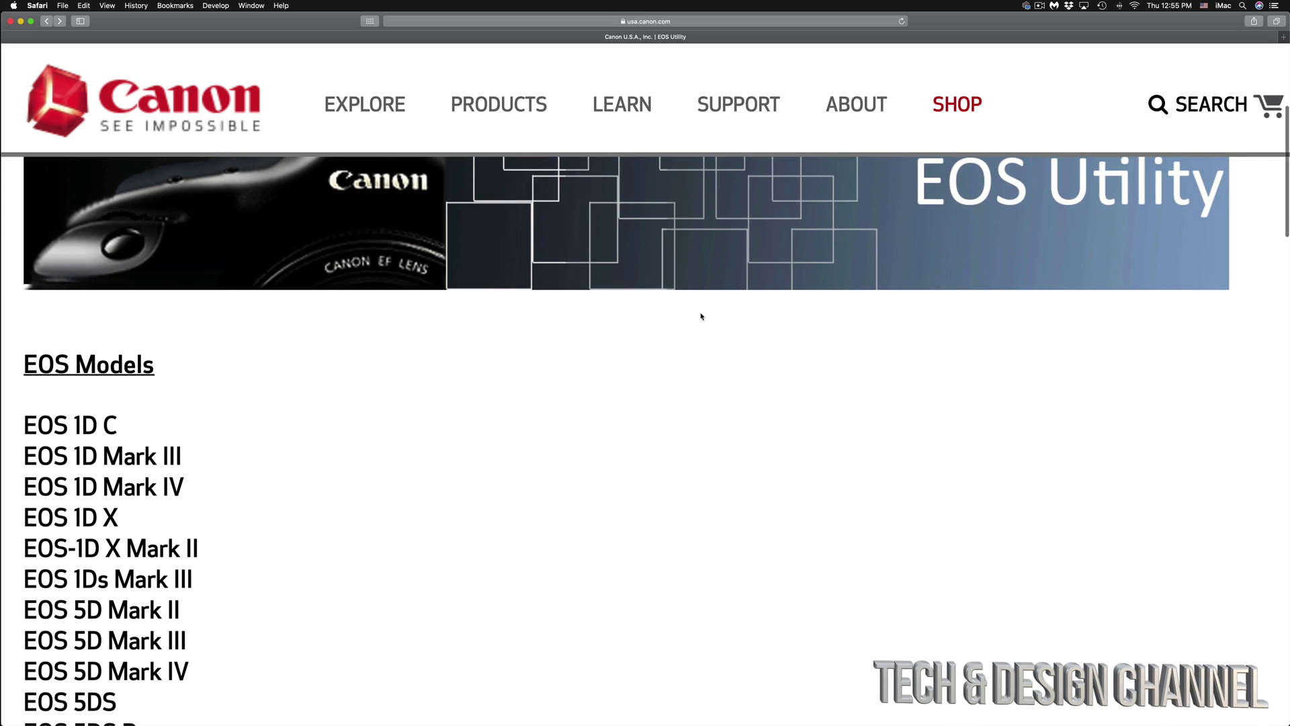
{"action": "scroll", "coordinate": [701, 316], "scroll_direction": "down", "scroll_amount": 3}
{"action": "scroll", "coordinate": [701, 315], "scroll_direction": "down", "scroll_amount": 4}
{"action": "scroll", "coordinate": [701, 316], "scroll_direction": "down", "scroll_amount": 3}
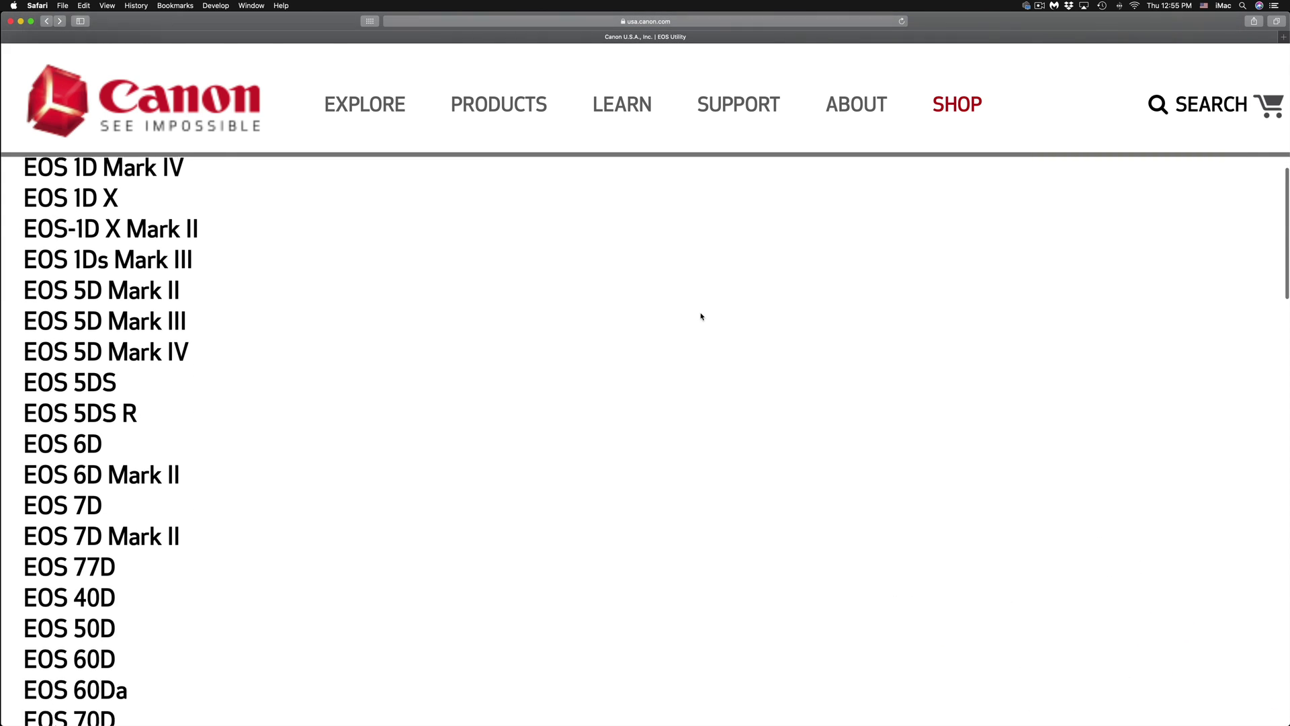
{"action": "scroll", "coordinate": [701, 316], "scroll_direction": "down", "scroll_amount": 4}
{"action": "scroll", "coordinate": [701, 316], "scroll_direction": "down", "scroll_amount": 5}
{"action": "scroll", "coordinate": [701, 316], "scroll_direction": "down", "scroll_amount": 7}
{"action": "scroll", "coordinate": [701, 316], "scroll_direction": "down", "scroll_amount": 3}
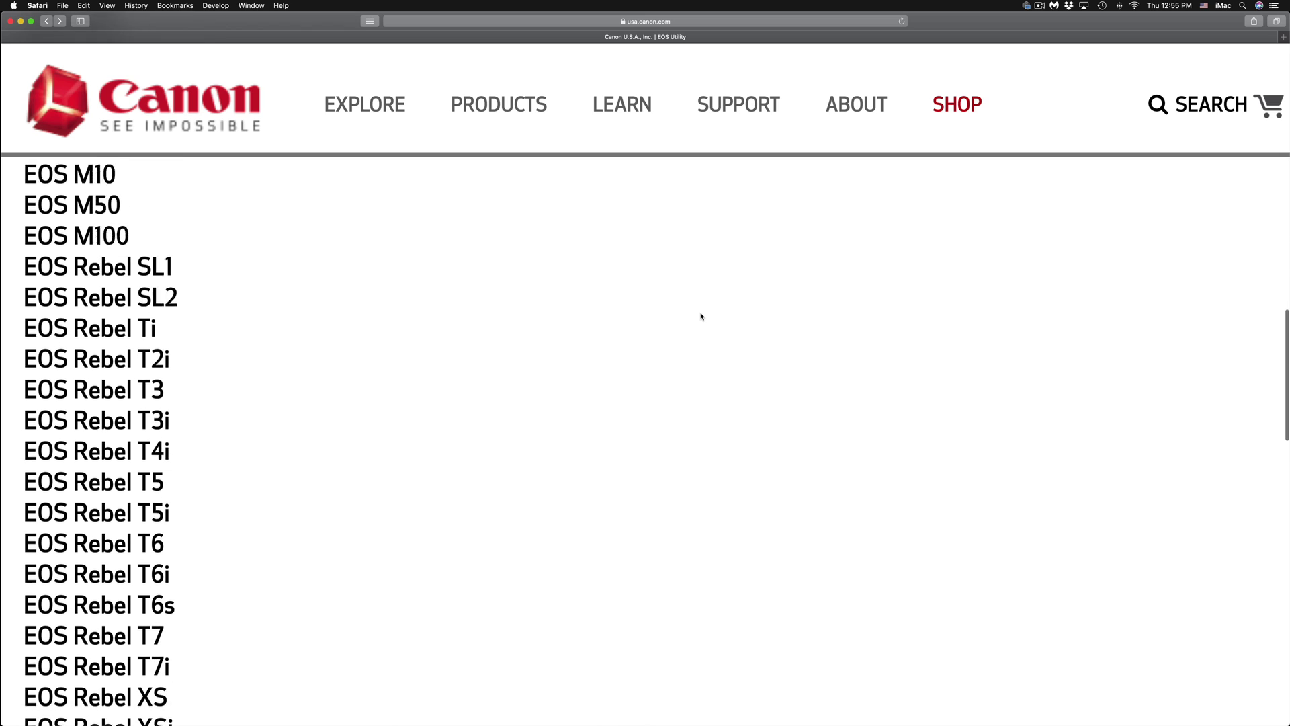
{"action": "scroll", "coordinate": [701, 316], "scroll_direction": "down", "scroll_amount": 2}
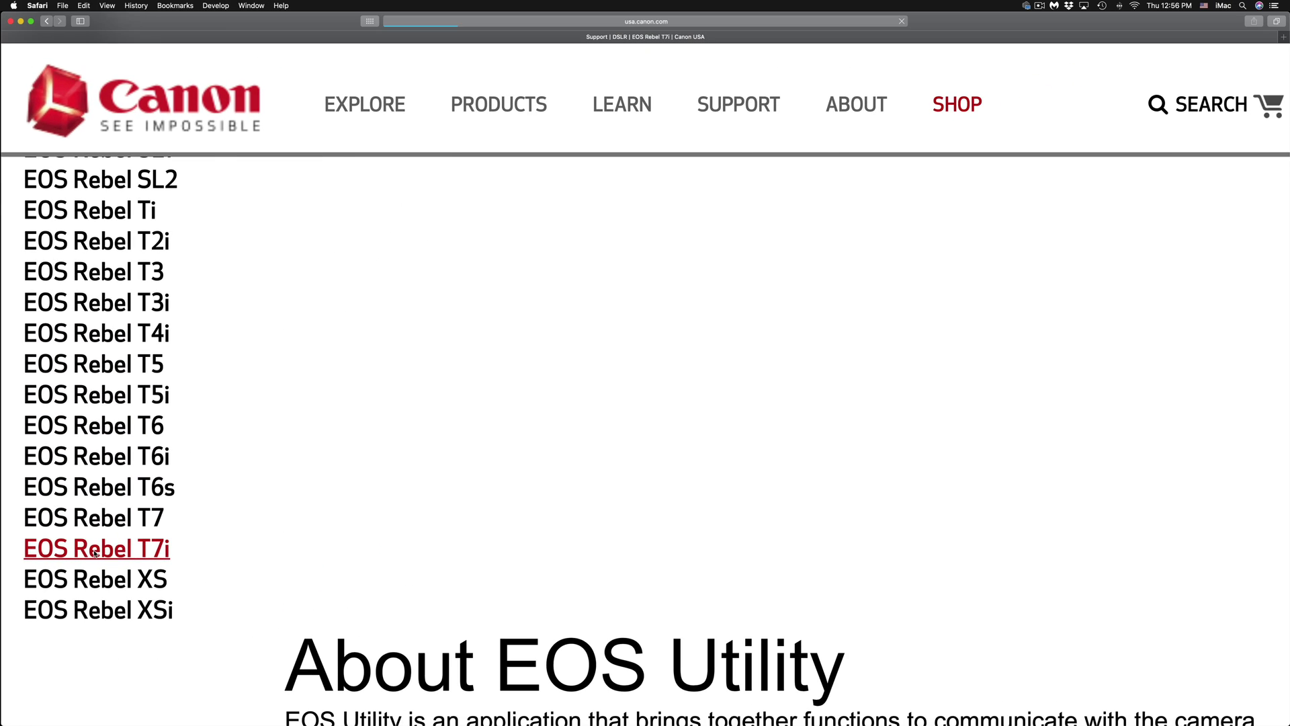
Open the EOS Rebel T7i page and show its macOS Catalina optional software, including EOS Utility 3.12.1.
{"action": "left_click", "coordinate": [207, 559]}
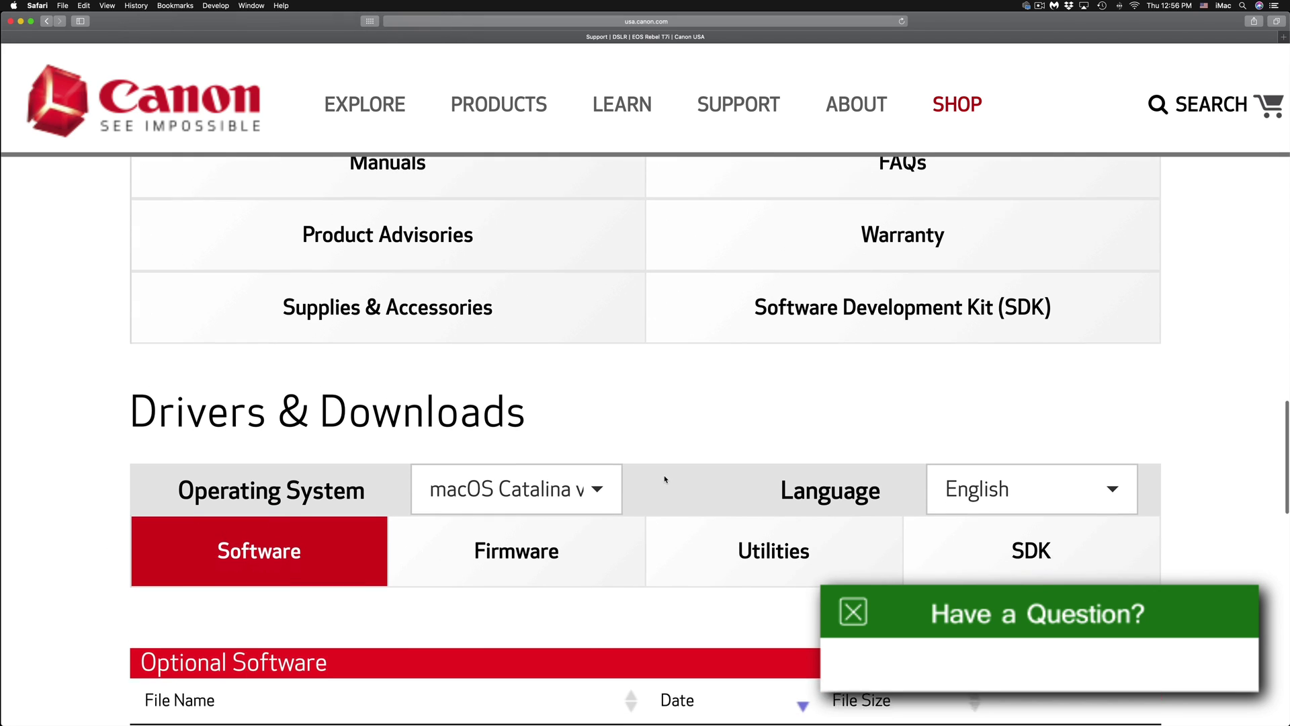
{"action": "scroll", "coordinate": [665, 479], "scroll_direction": "down", "scroll_amount": 3}
{"action": "left_click", "coordinate": [597, 411]}
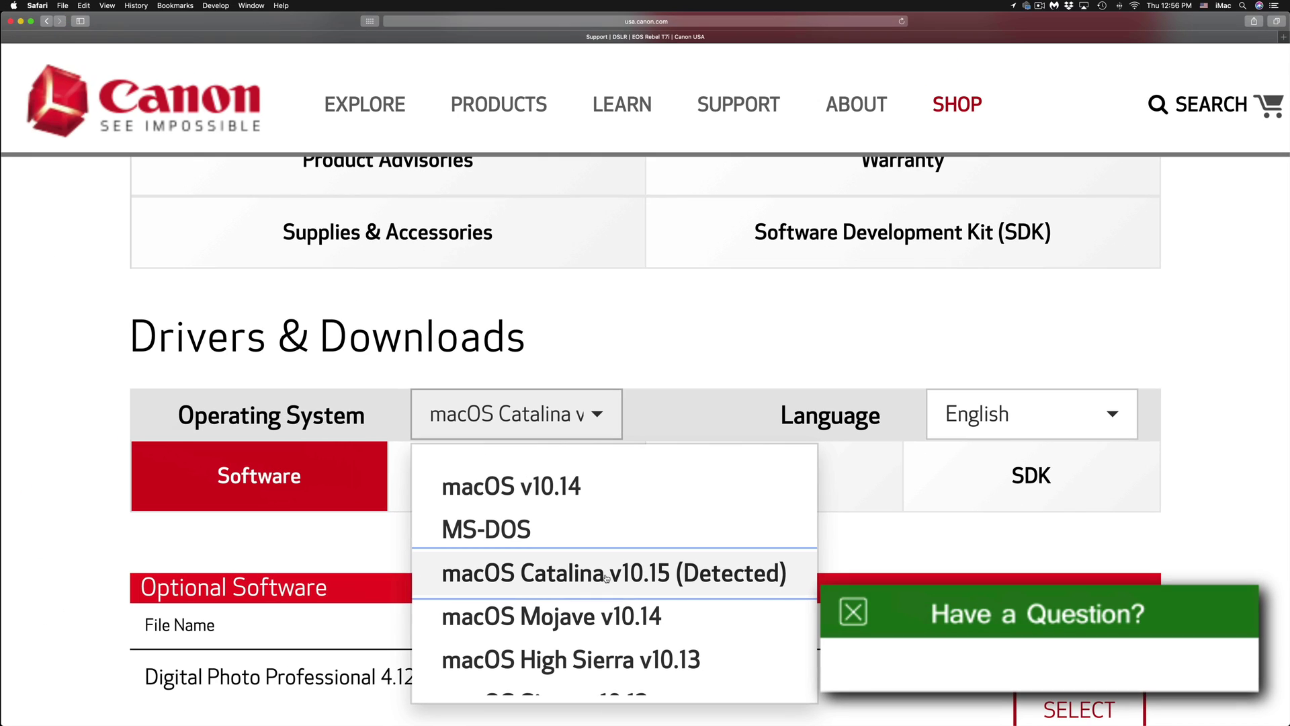
{"action": "scroll", "coordinate": [839, 354], "scroll_direction": "down", "scroll_amount": 5}
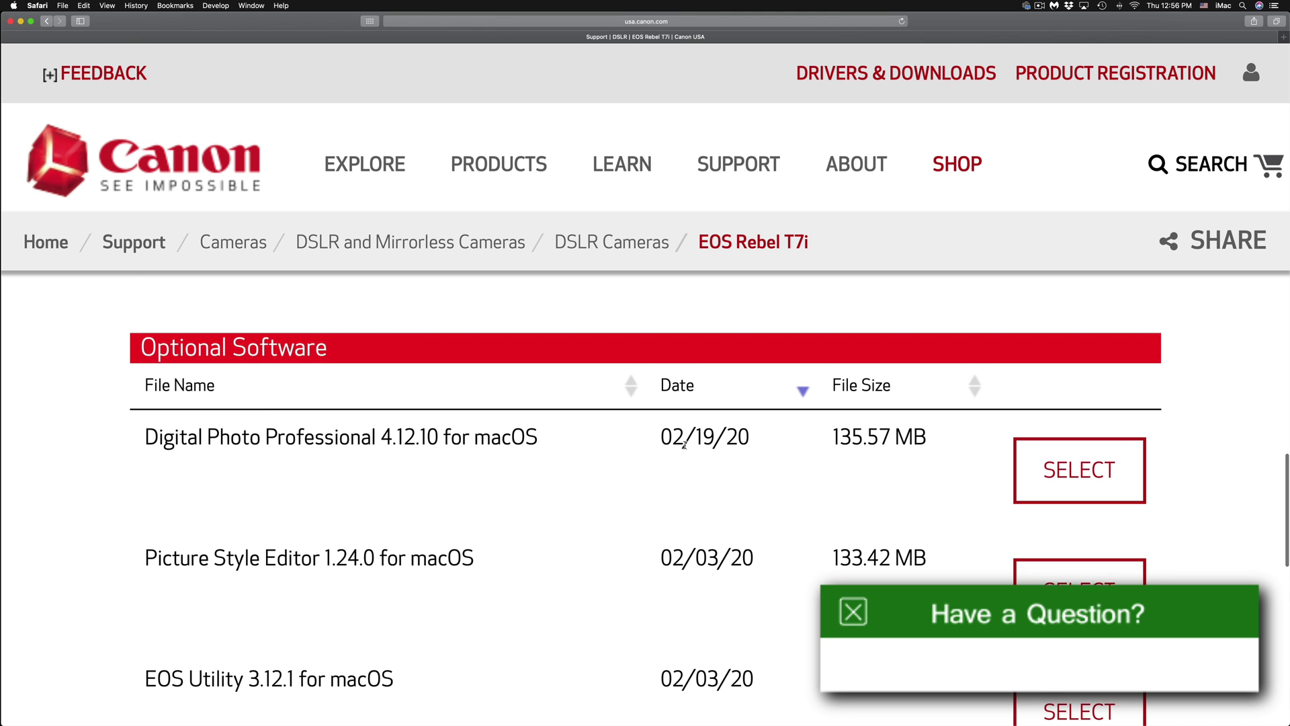
{"action": "scroll", "coordinate": [685, 449], "scroll_direction": "down", "scroll_amount": 3}
{"action": "scroll", "coordinate": [686, 448], "scroll_direction": "down", "scroll_amount": 3}
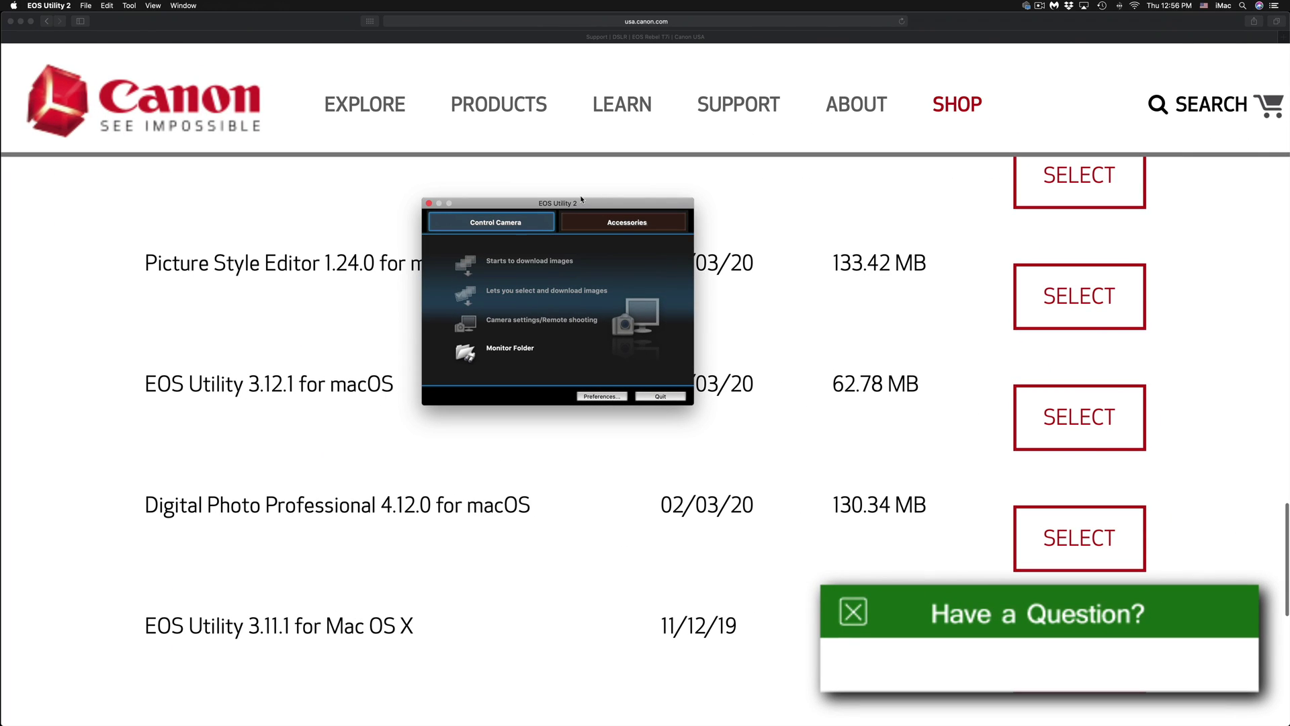
Move the EOS Utility 2 window aside and quit it.
{"action": "left_click_drag", "start_coordinate": [581, 198], "coordinate": [656, 241]}
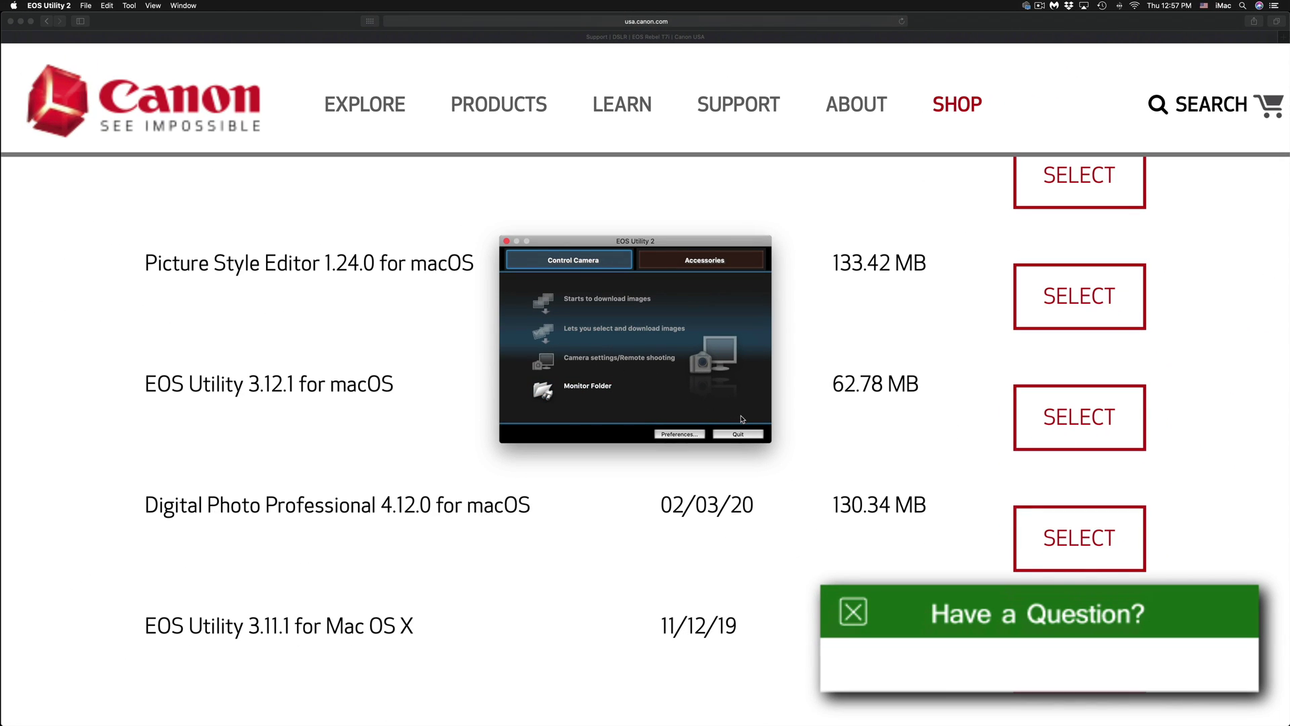
{"action": "left_click", "coordinate": [801, 462]}
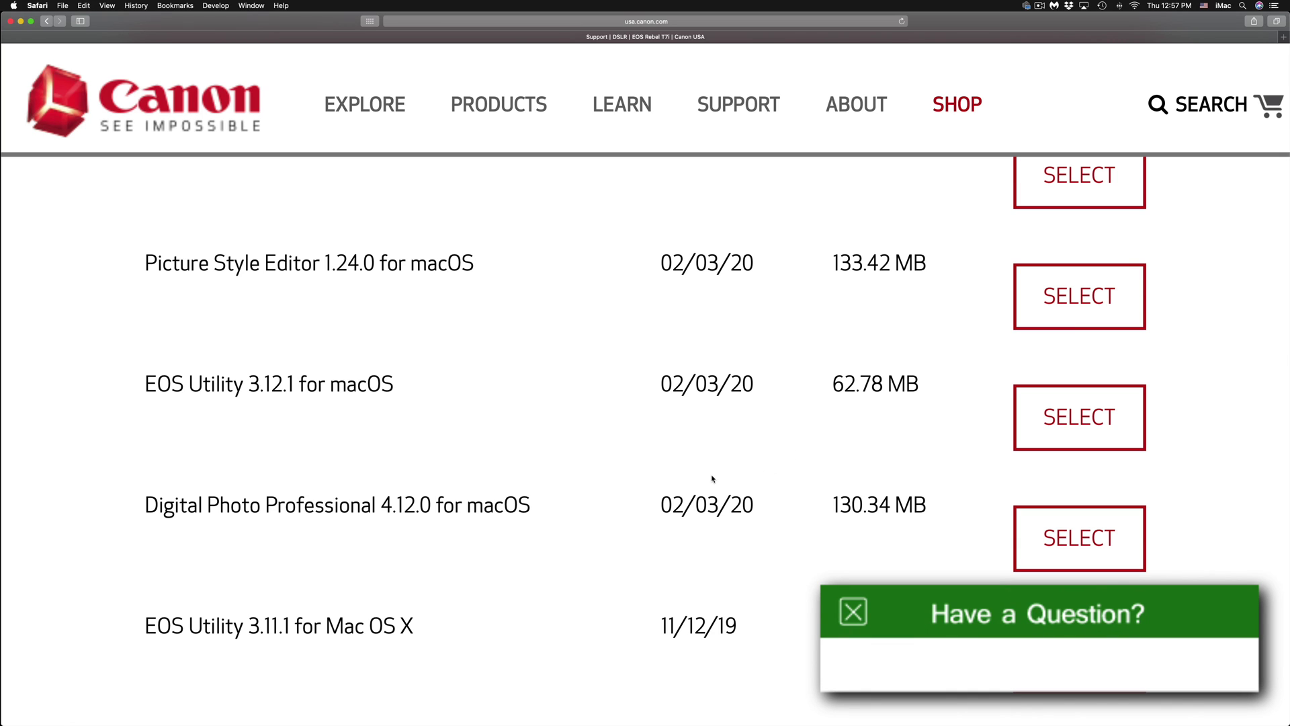
{"action": "scroll", "coordinate": [712, 478], "scroll_direction": "down", "scroll_amount": 3}
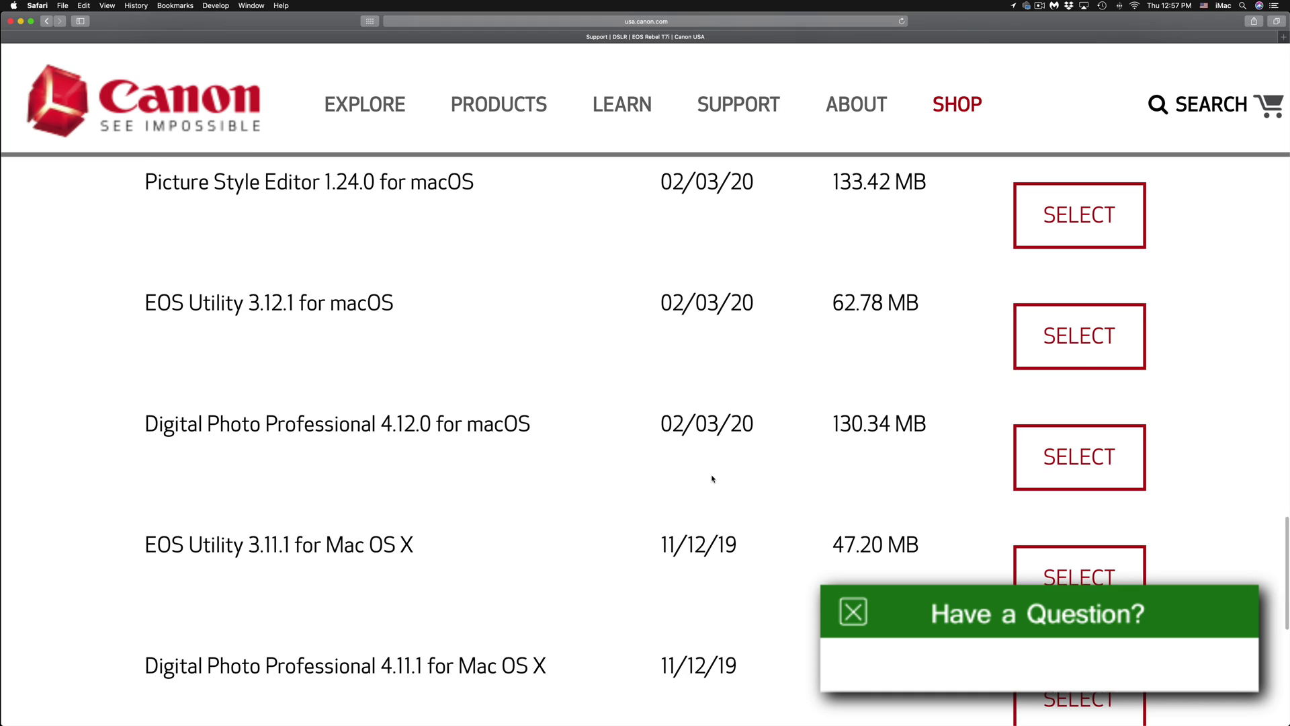
{"action": "scroll", "coordinate": [712, 478], "scroll_direction": "down", "scroll_amount": 1}
{"action": "scroll", "coordinate": [713, 479], "scroll_direction": "up", "scroll_amount": 2}
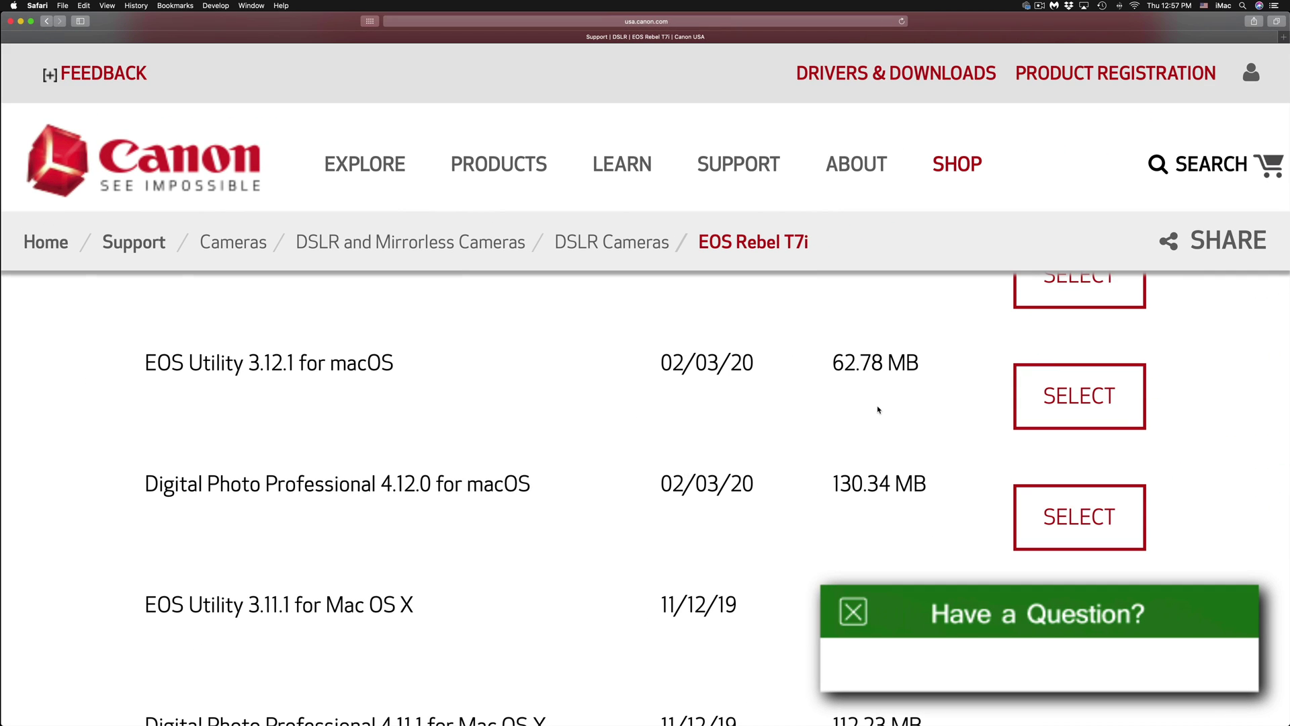
{"action": "scroll", "coordinate": [878, 410], "scroll_direction": "up", "scroll_amount": 3}
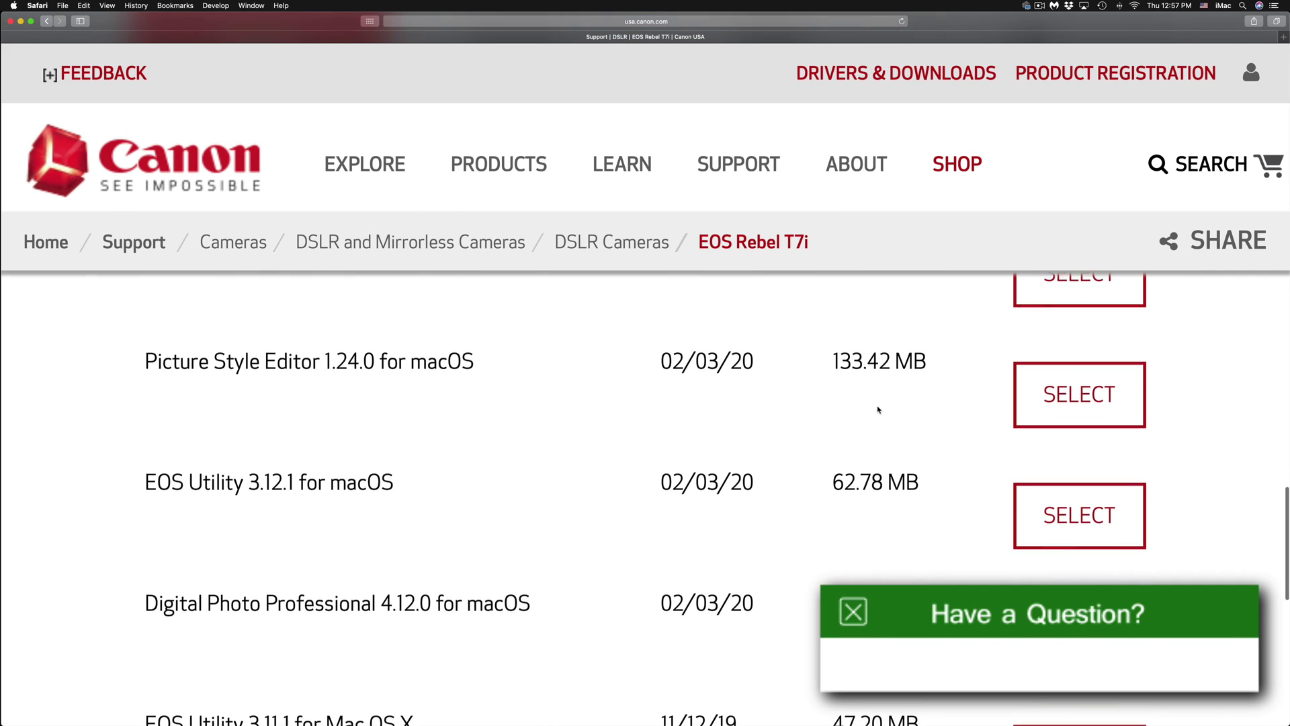
{"action": "scroll", "coordinate": [878, 410], "scroll_direction": "up", "scroll_amount": 2}
{"action": "scroll", "coordinate": [878, 410], "scroll_direction": "up", "scroll_amount": 5}
{"action": "scroll", "coordinate": [878, 410], "scroll_direction": "up", "scroll_amount": 1}
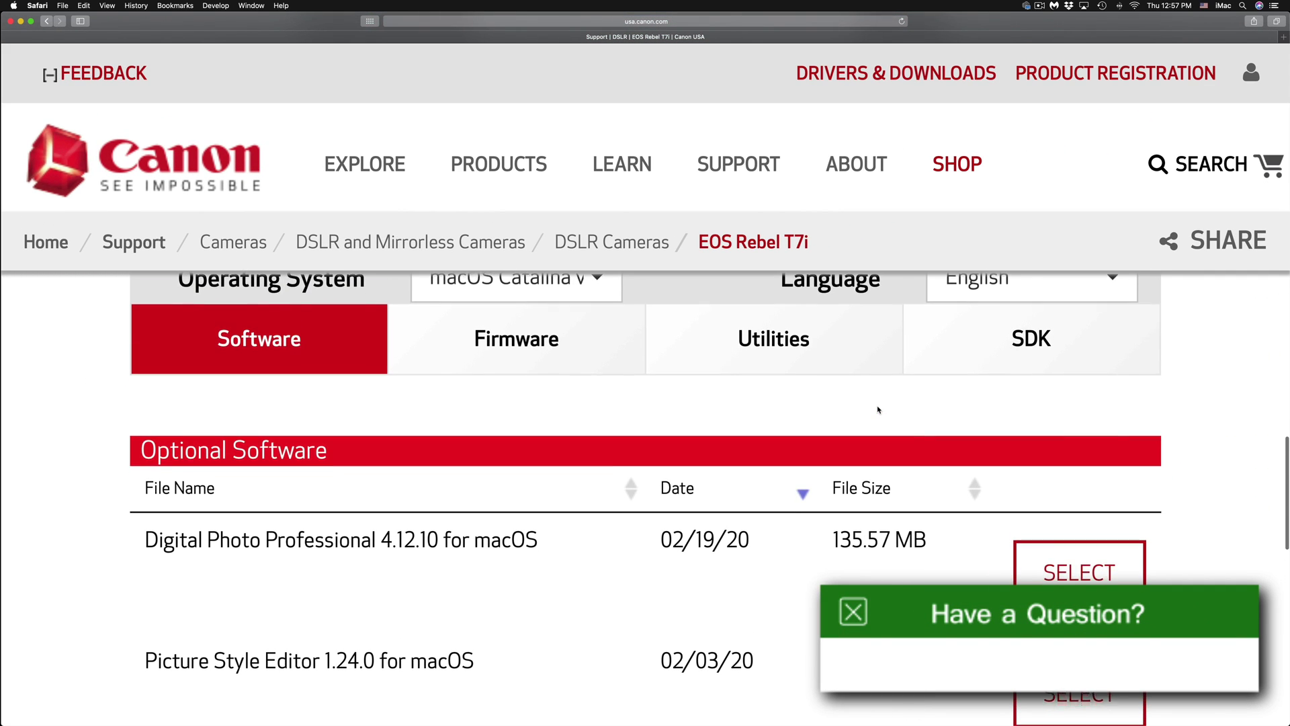
{"action": "scroll", "coordinate": [878, 409], "scroll_direction": "down", "scroll_amount": 2}
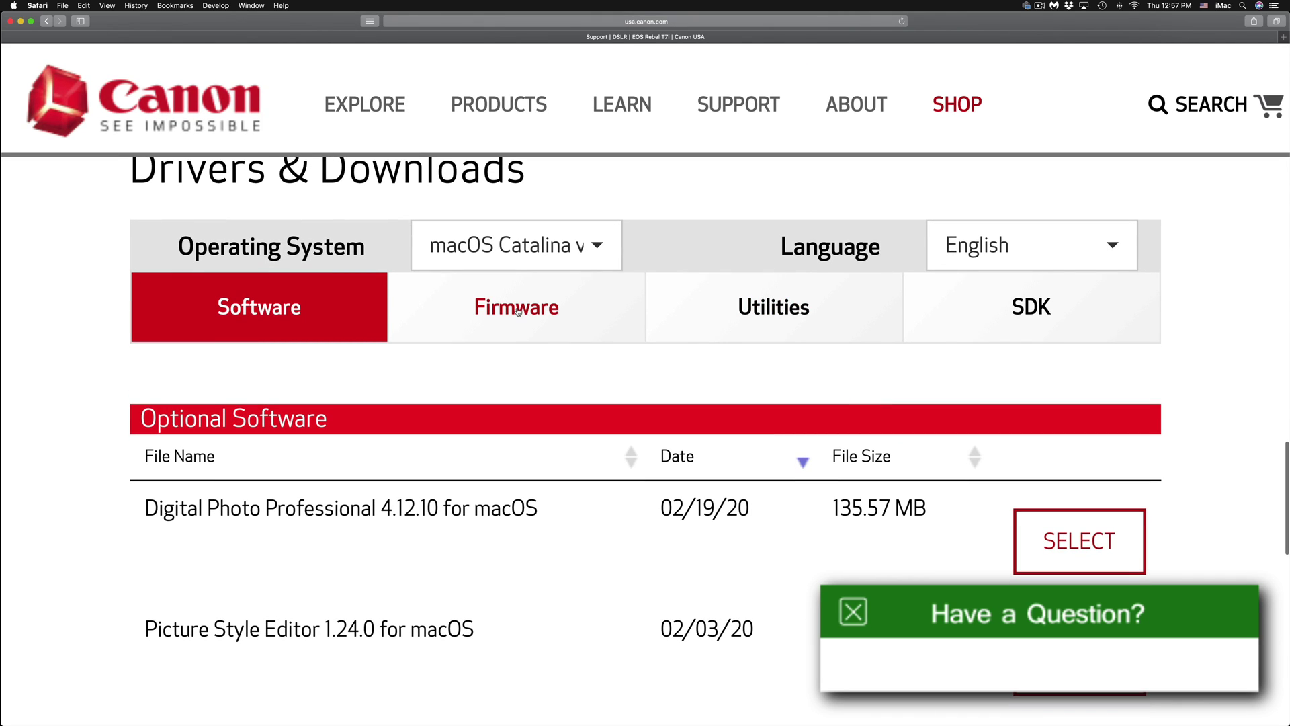
{"action": "left_click", "coordinate": [519, 311]}
{"action": "left_click", "coordinate": [783, 331]}
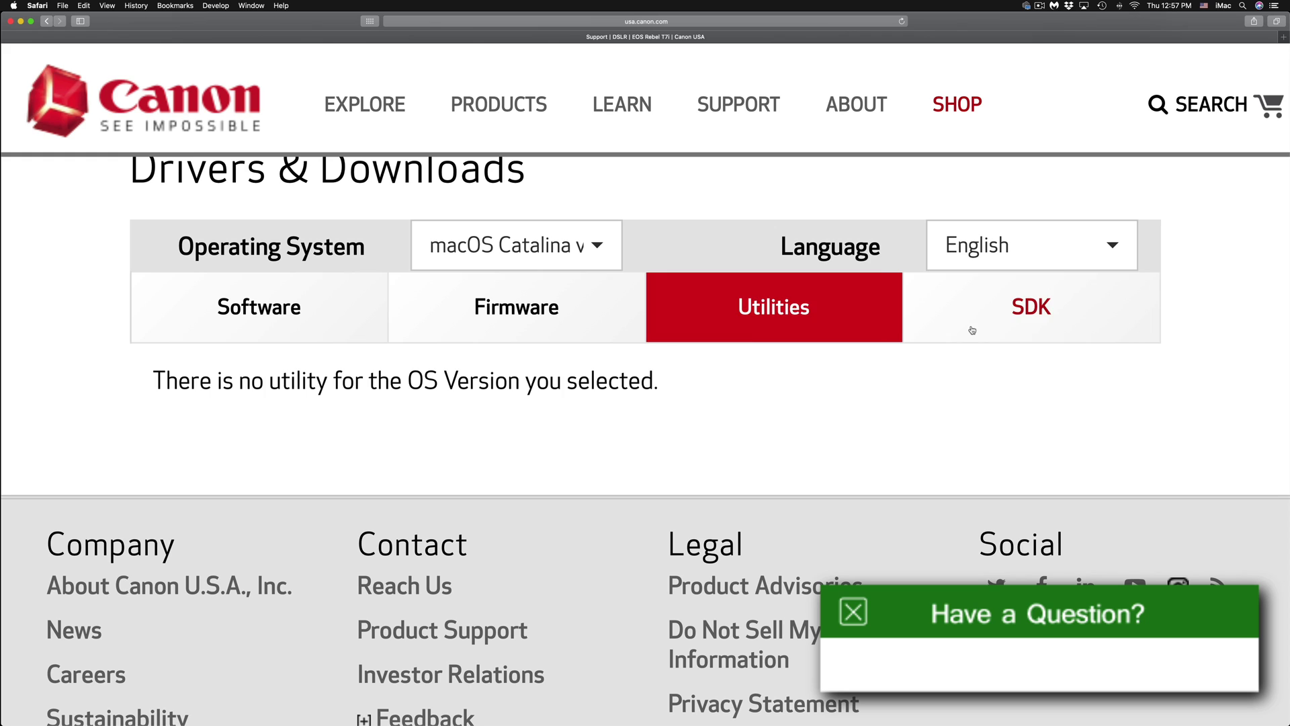
{"action": "left_click", "coordinate": [972, 330]}
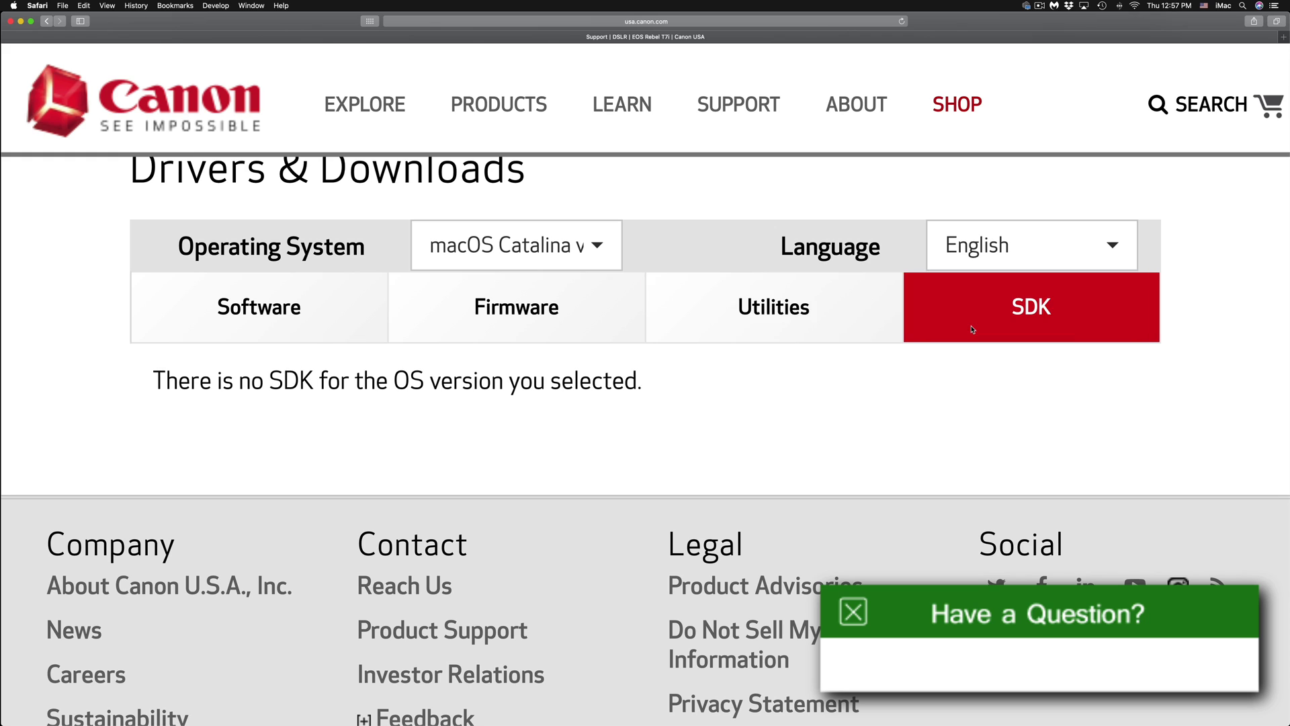
{"action": "left_click", "coordinate": [576, 321]}
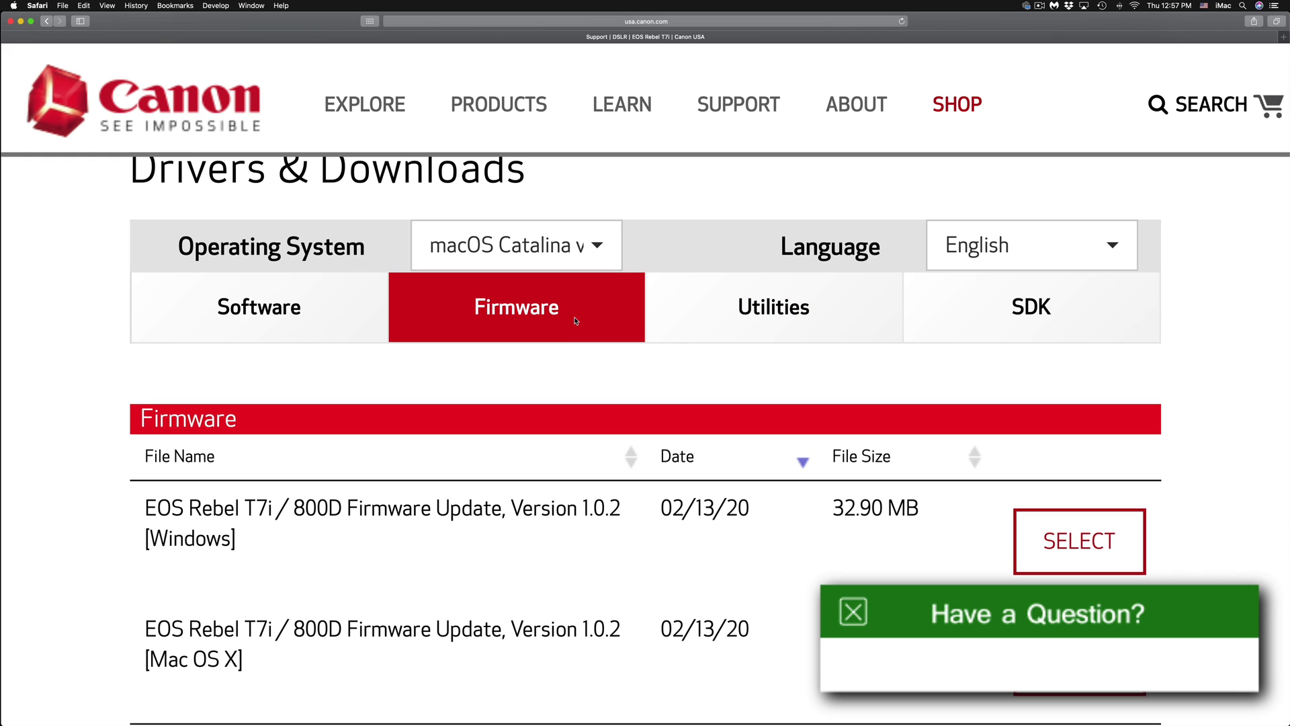
{"action": "left_click", "coordinate": [350, 316]}
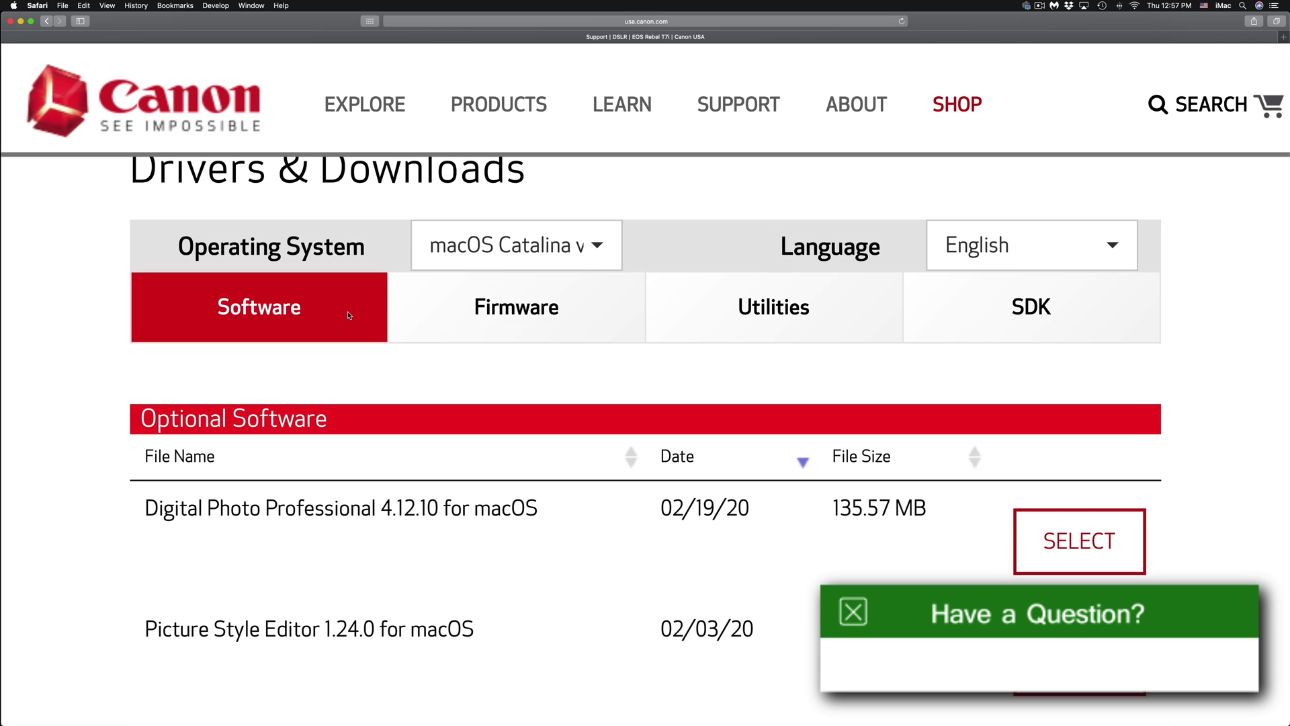
Expand the EOS Utility 3.12.1 for macOS entry and start its download.
{"action": "scroll", "coordinate": [735, 547], "scroll_direction": "down", "scroll_amount": 5}
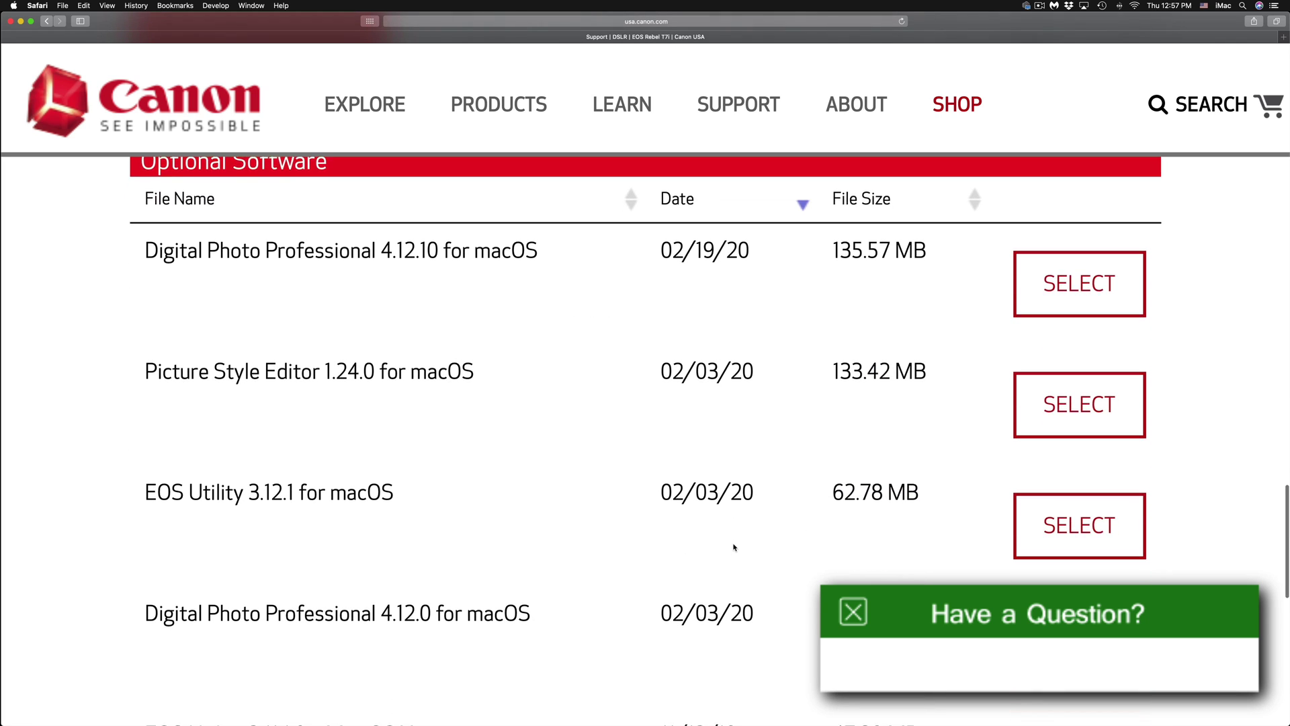
{"action": "scroll", "coordinate": [734, 547], "scroll_direction": "up", "scroll_amount": 3}
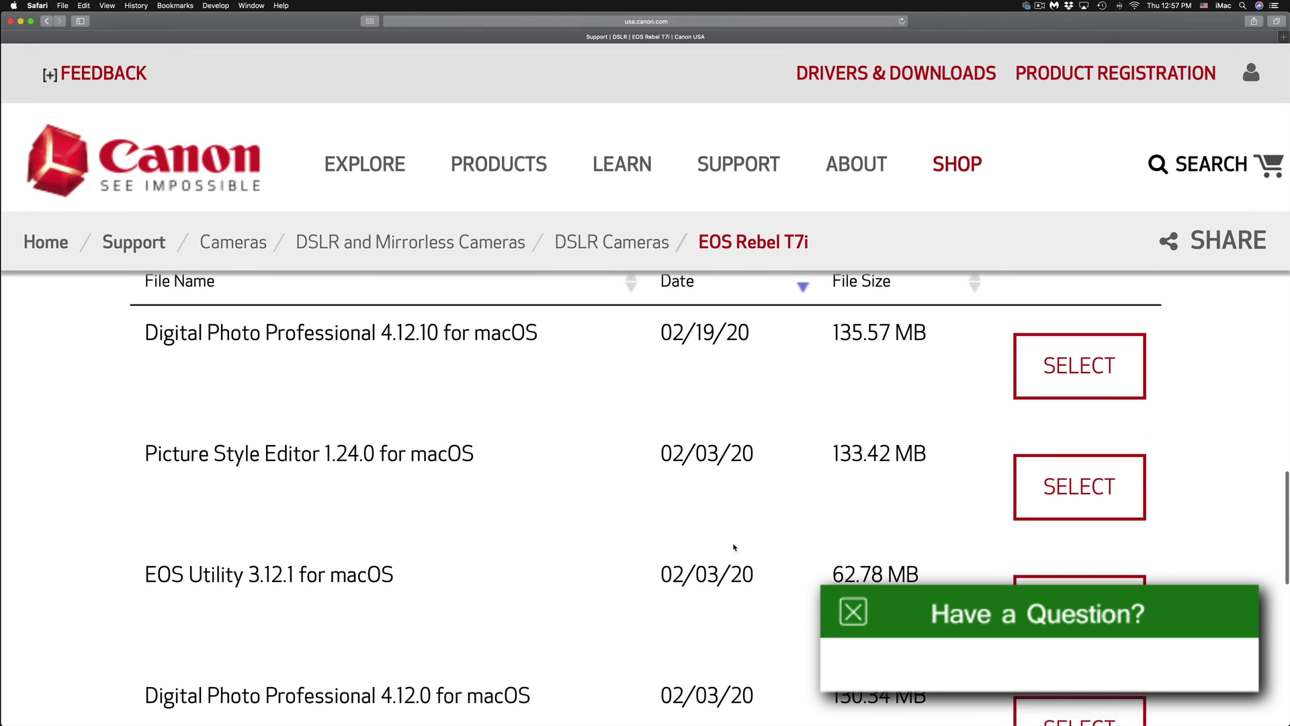
{"action": "scroll", "coordinate": [734, 547], "scroll_direction": "down", "scroll_amount": 3}
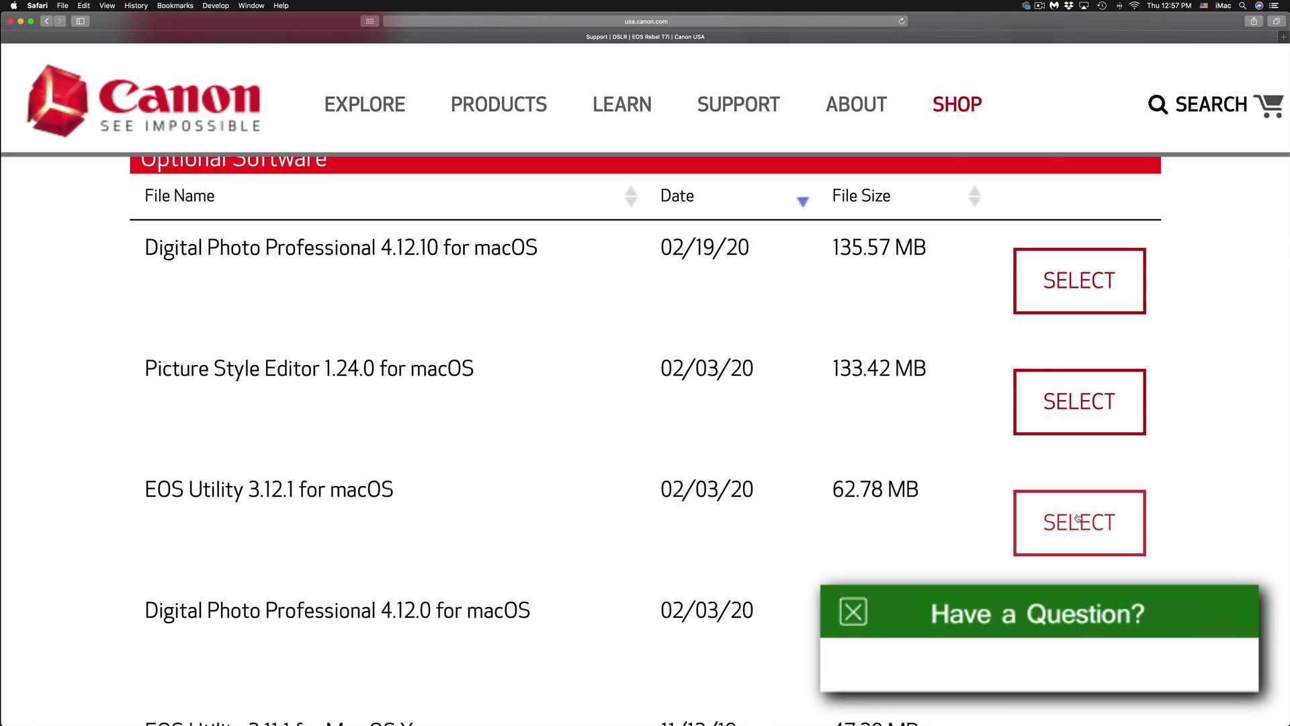
{"action": "left_click", "coordinate": [1078, 518]}
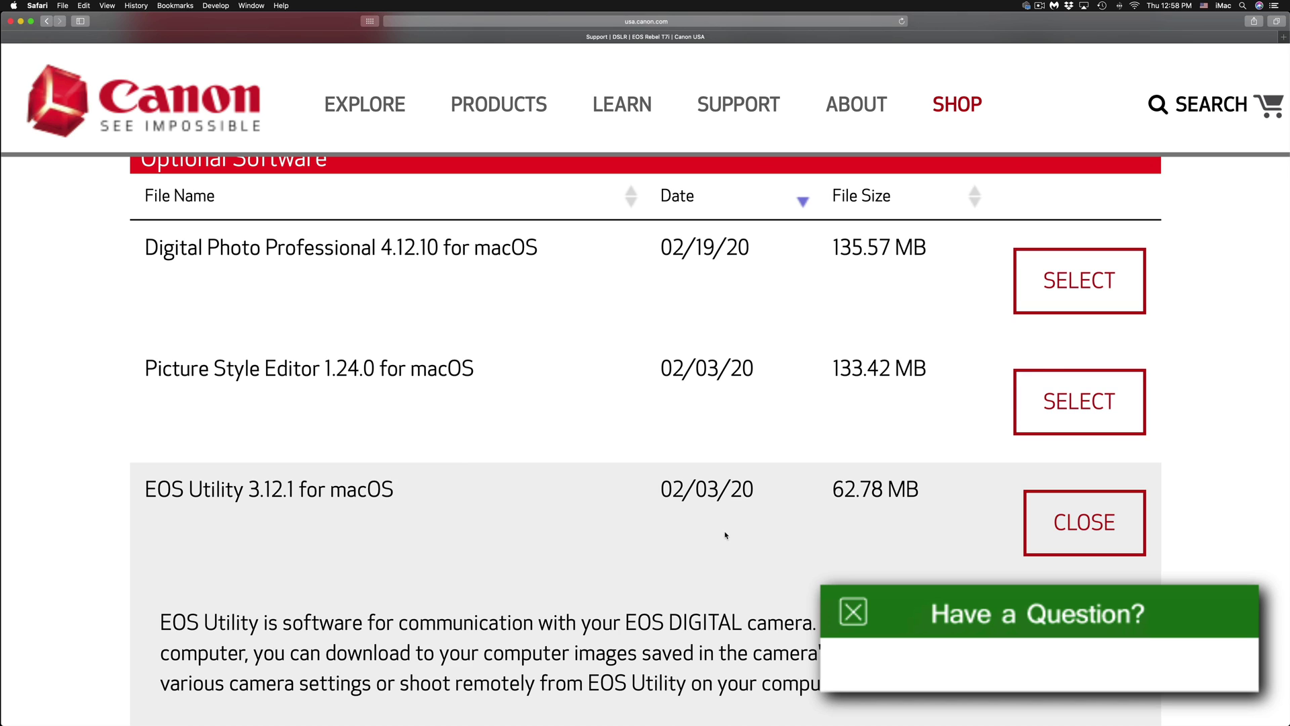
{"action": "scroll", "coordinate": [726, 533], "scroll_direction": "down", "scroll_amount": 5}
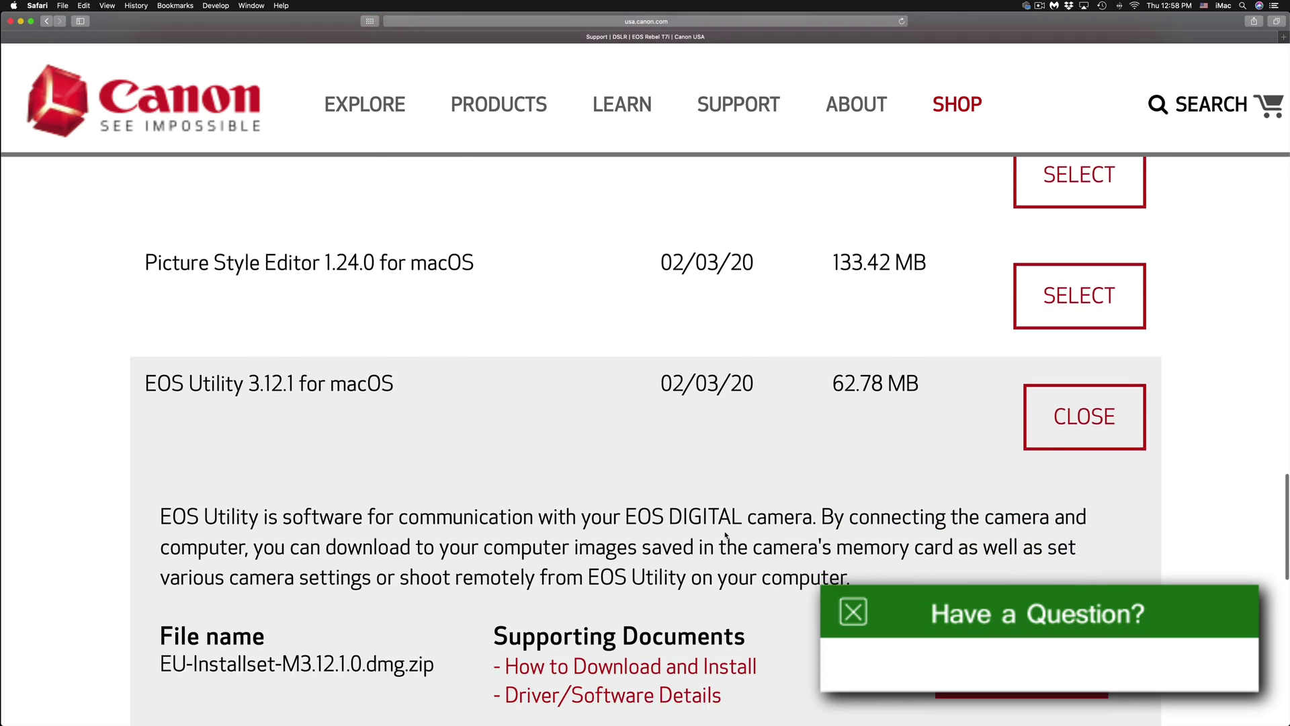
{"action": "scroll", "coordinate": [726, 535], "scroll_direction": "down", "scroll_amount": 1}
{"action": "scroll", "coordinate": [726, 535], "scroll_direction": "down", "scroll_amount": 2}
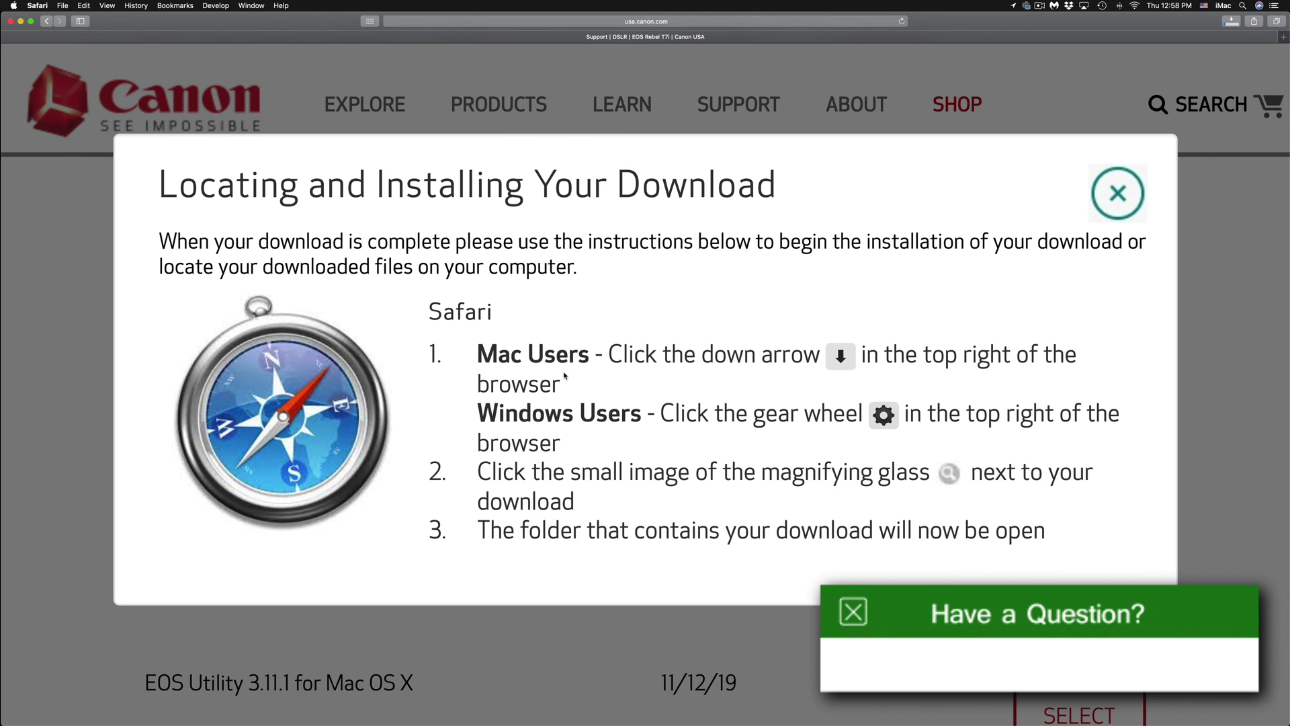
Dismiss Canon's instructions and open EU-Installset-M3.12.1.0.dmg from Safari's Downloads list.
{"action": "left_click", "coordinate": [1111, 200]}
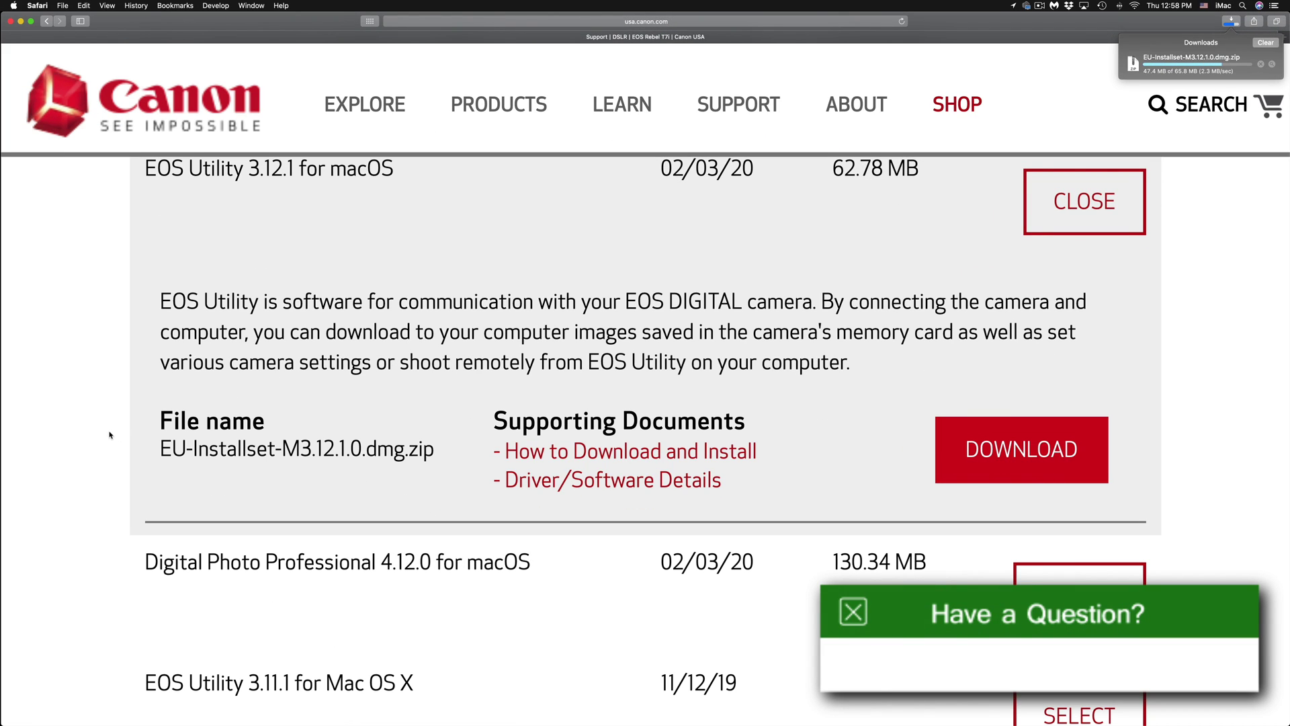
{"action": "left_click", "coordinate": [111, 434]}
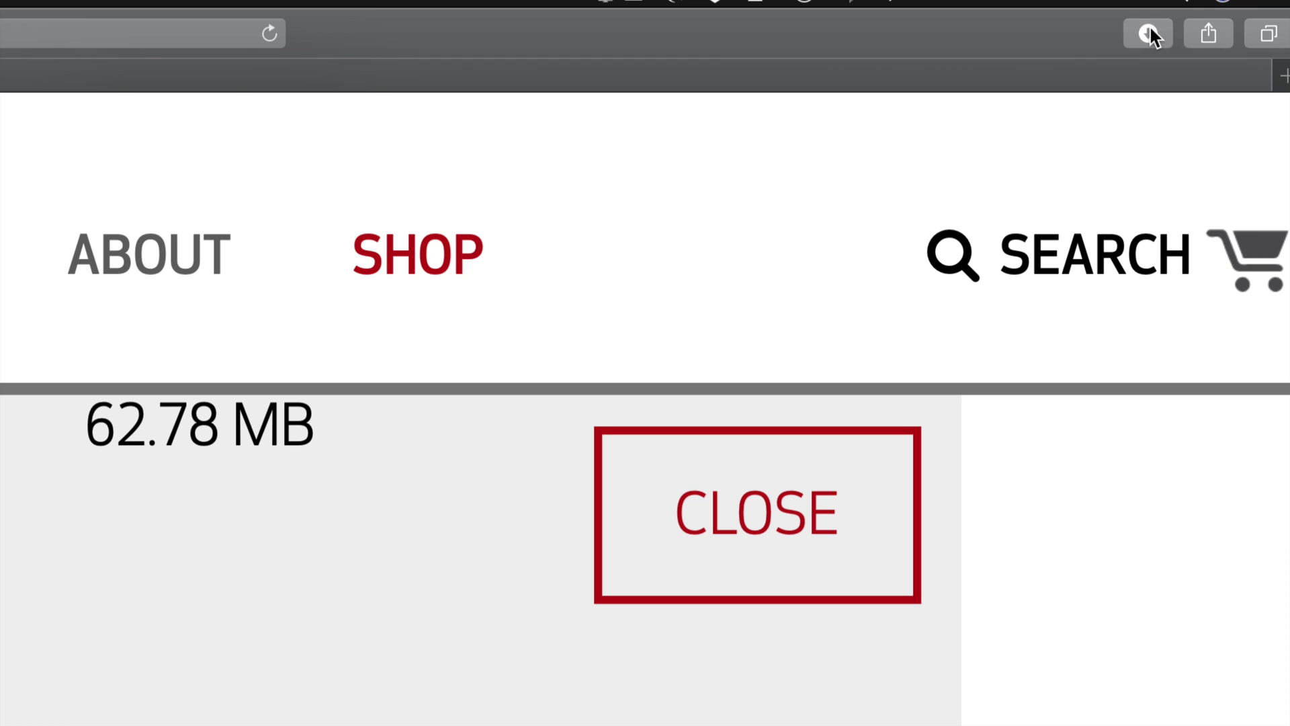
{"action": "left_click", "coordinate": [1149, 34]}
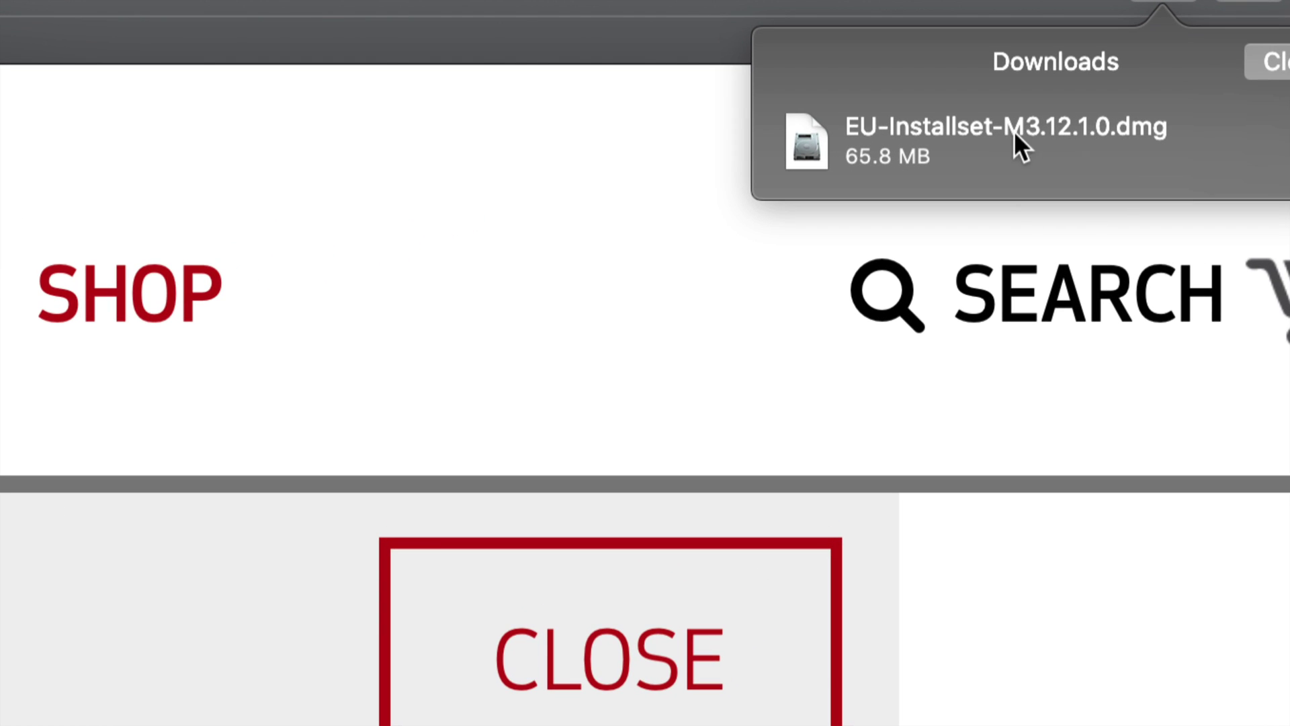
{"action": "left_click", "coordinate": [1059, 128]}
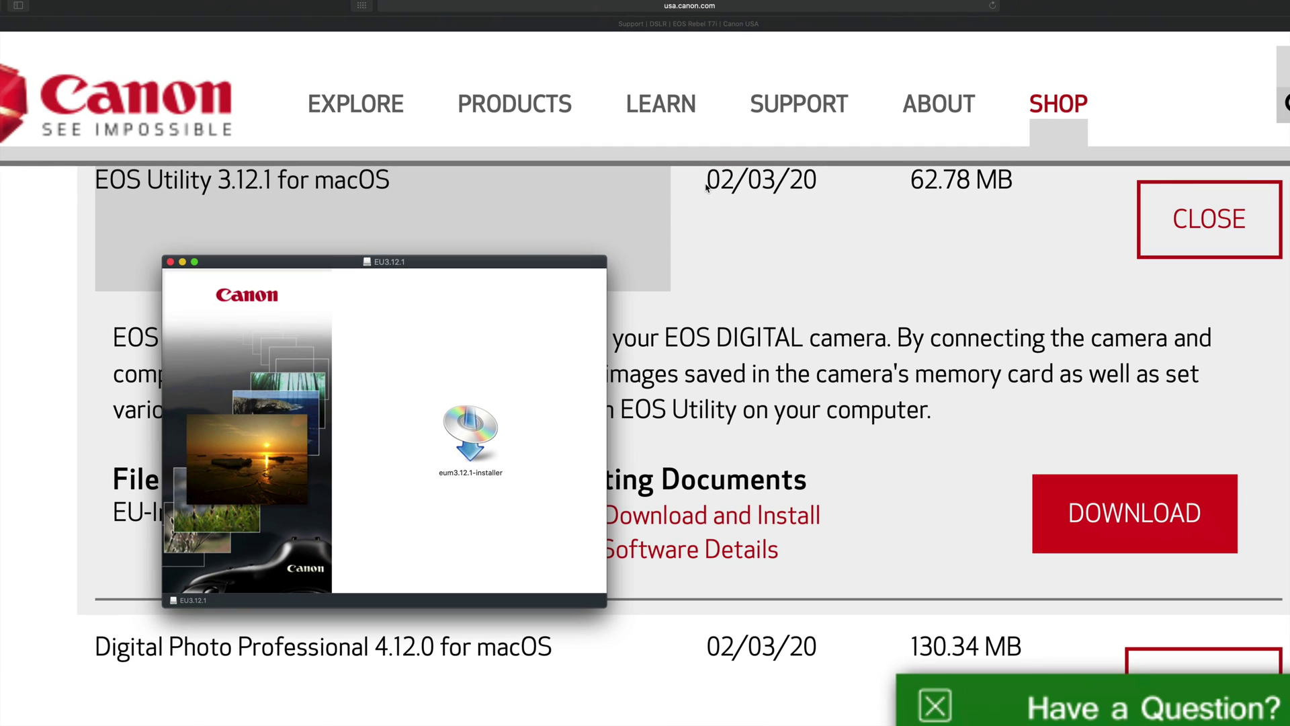
Launch eum3.12.1-installer from the EU3.12.1 window, allowing the downloaded-app warning.
{"action": "left_click_drag", "start_coordinate": [405, 259], "coordinate": [712, 165]}
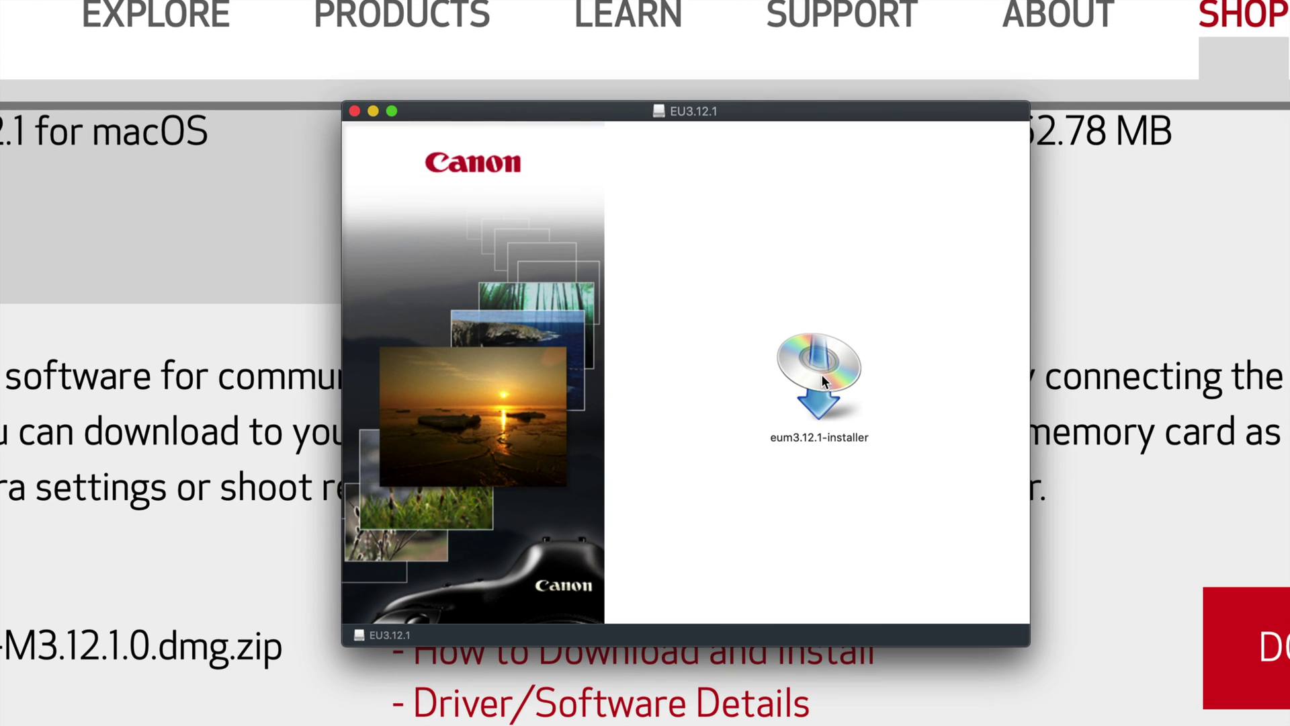
{"action": "left_click", "coordinate": [821, 374]}
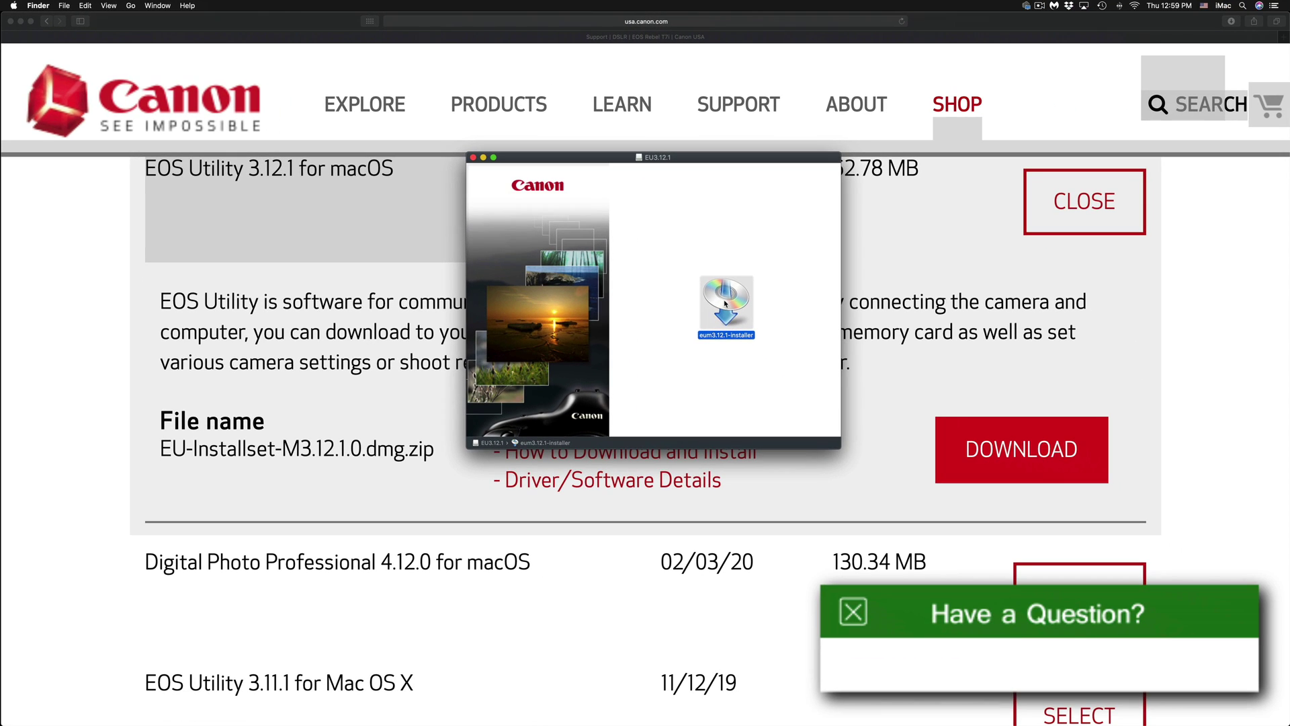
{"action": "double_click", "coordinate": [726, 304]}
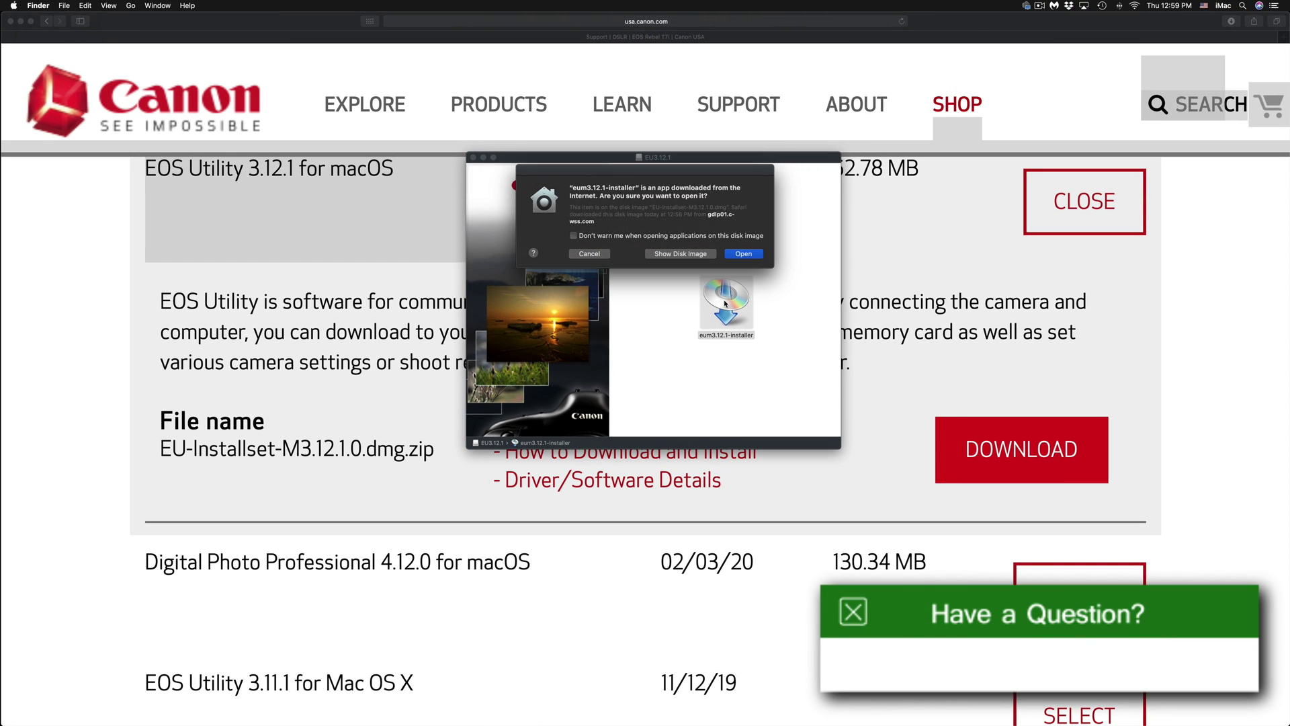
{"action": "left_click", "coordinate": [743, 254]}
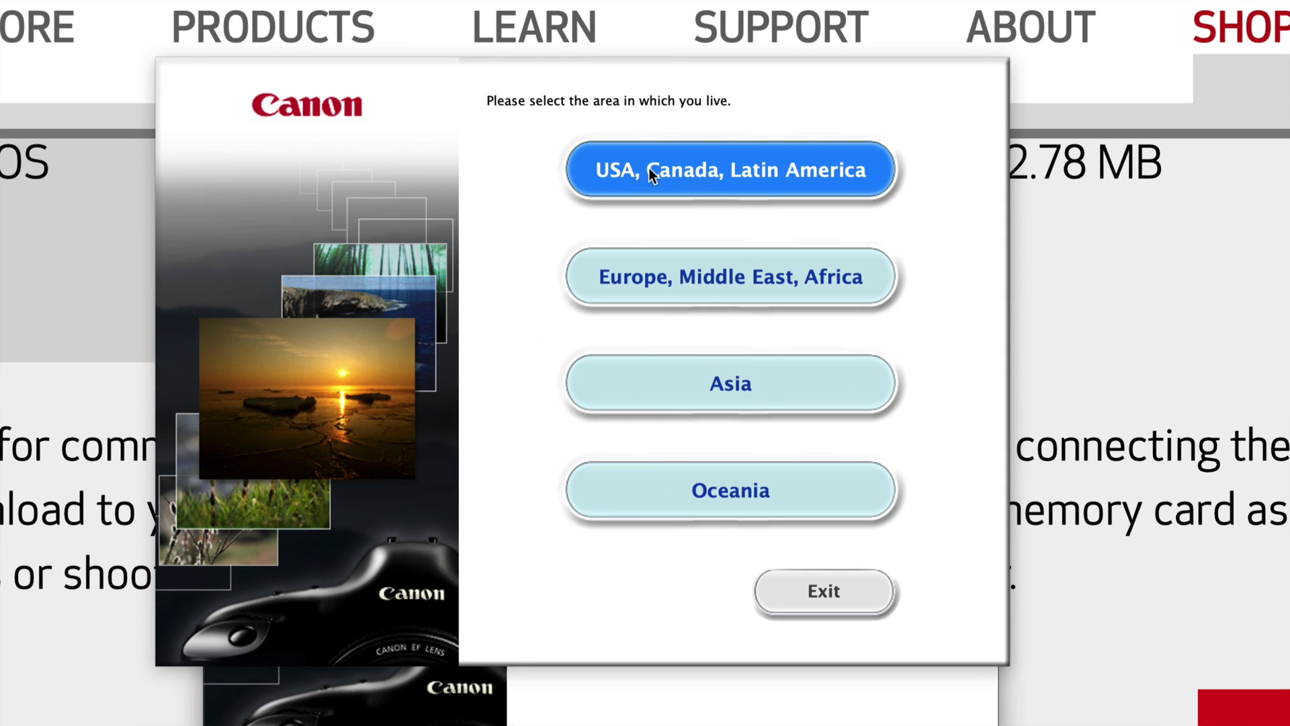
Choose United States under USA, Canada, Latin America as the installer region.
{"action": "left_click", "coordinate": [719, 176]}
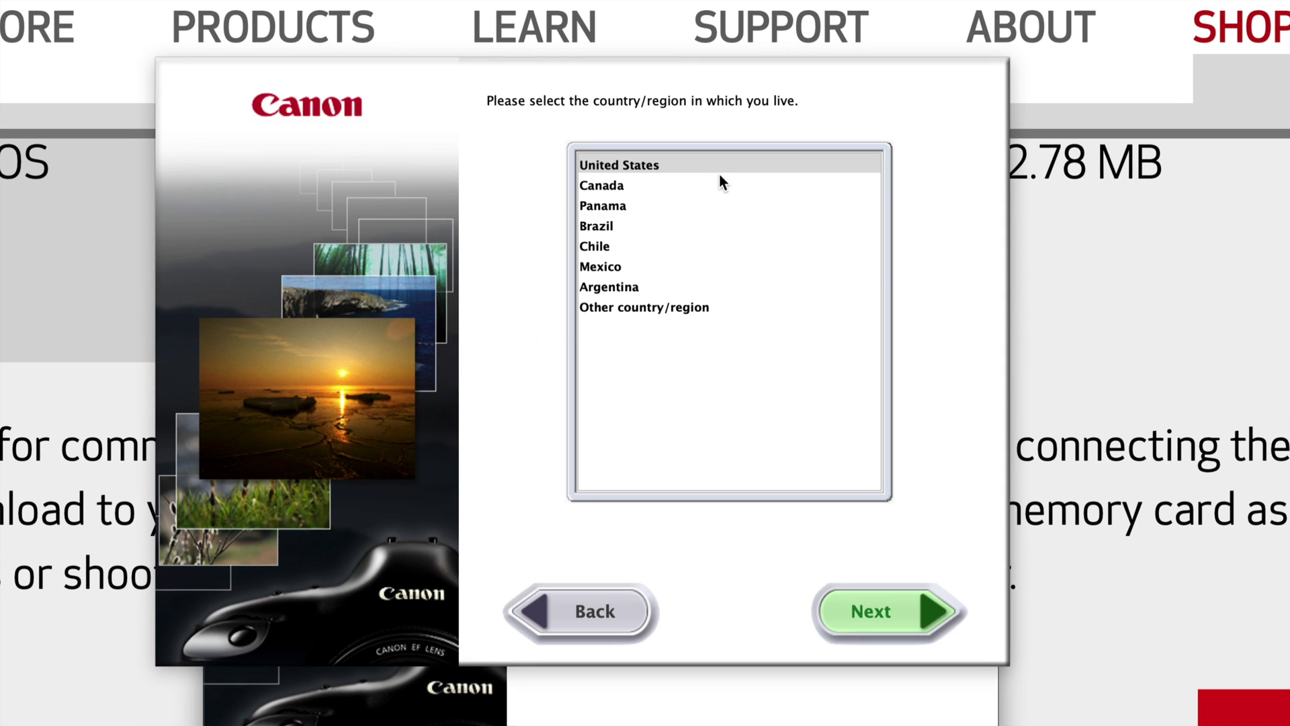
{"action": "left_click", "coordinate": [606, 162]}
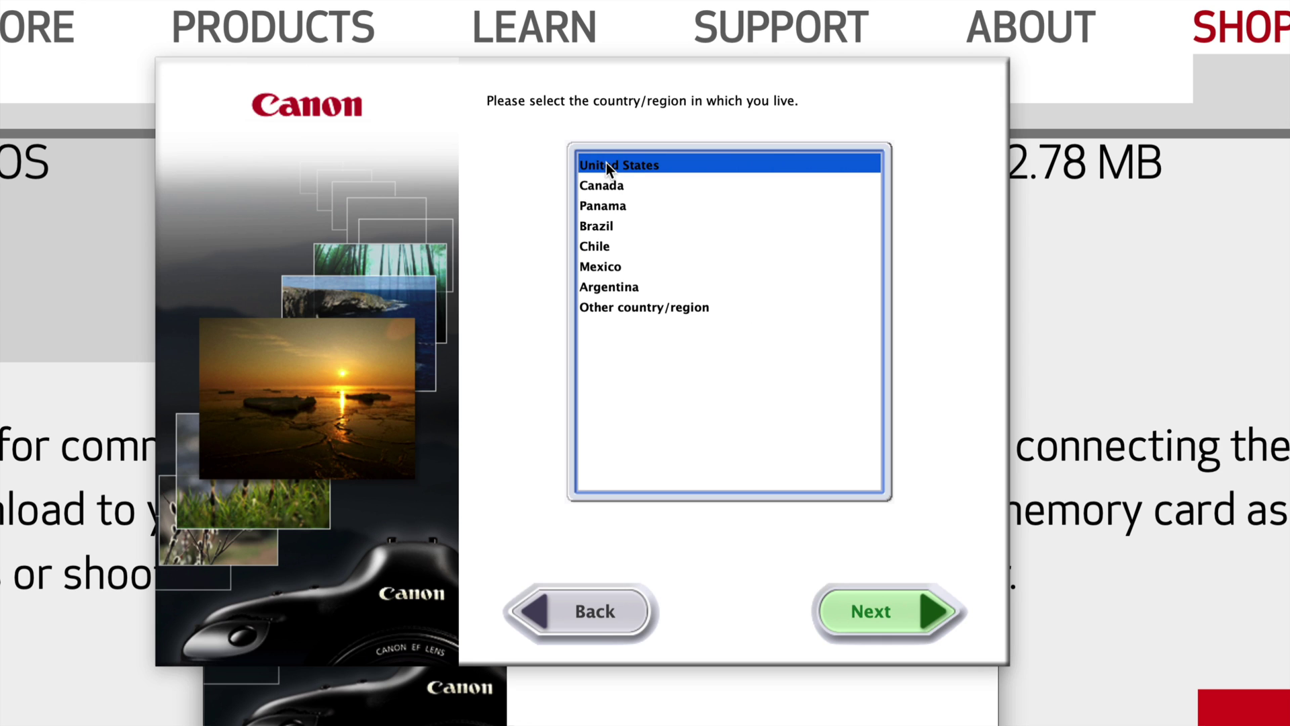
{"action": "left_click", "coordinate": [881, 625]}
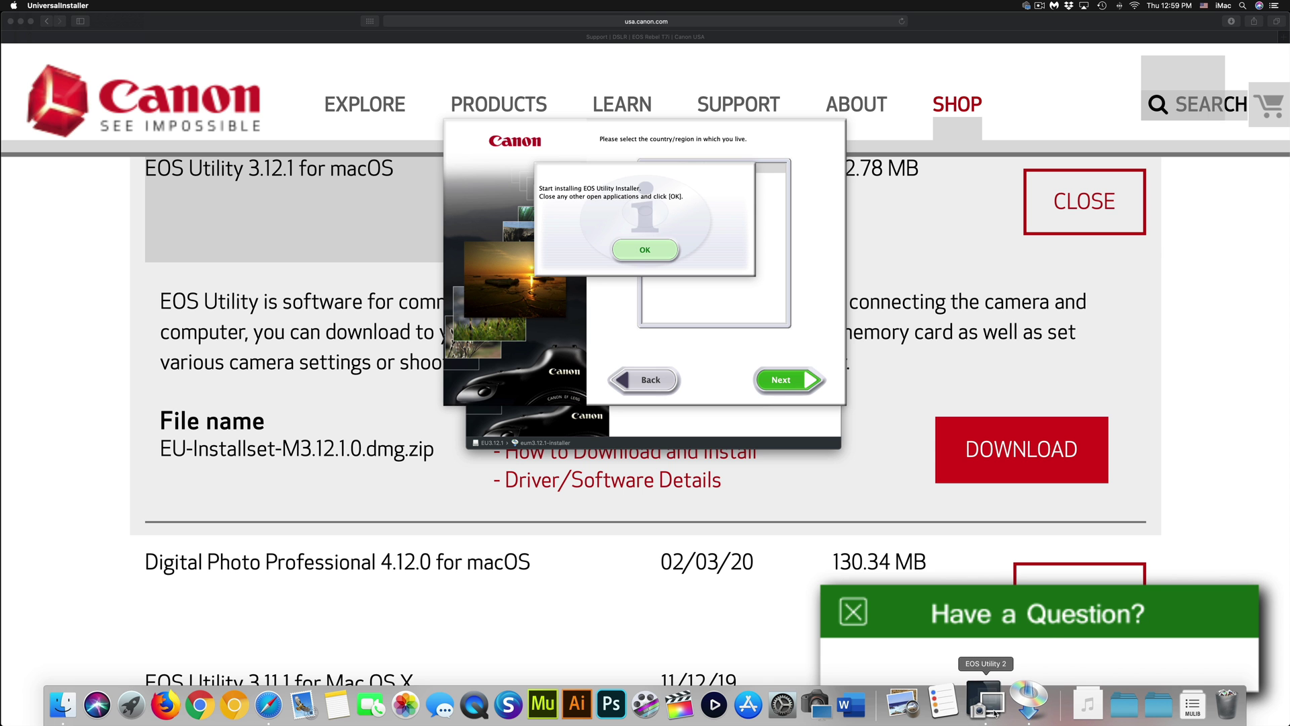
Quit the running EOS Utility 2 from the Dock and acknowledge the close-apps prompt.
{"action": "right_click", "coordinate": [995, 697]}
{"action": "left_click", "coordinate": [1003, 658]}
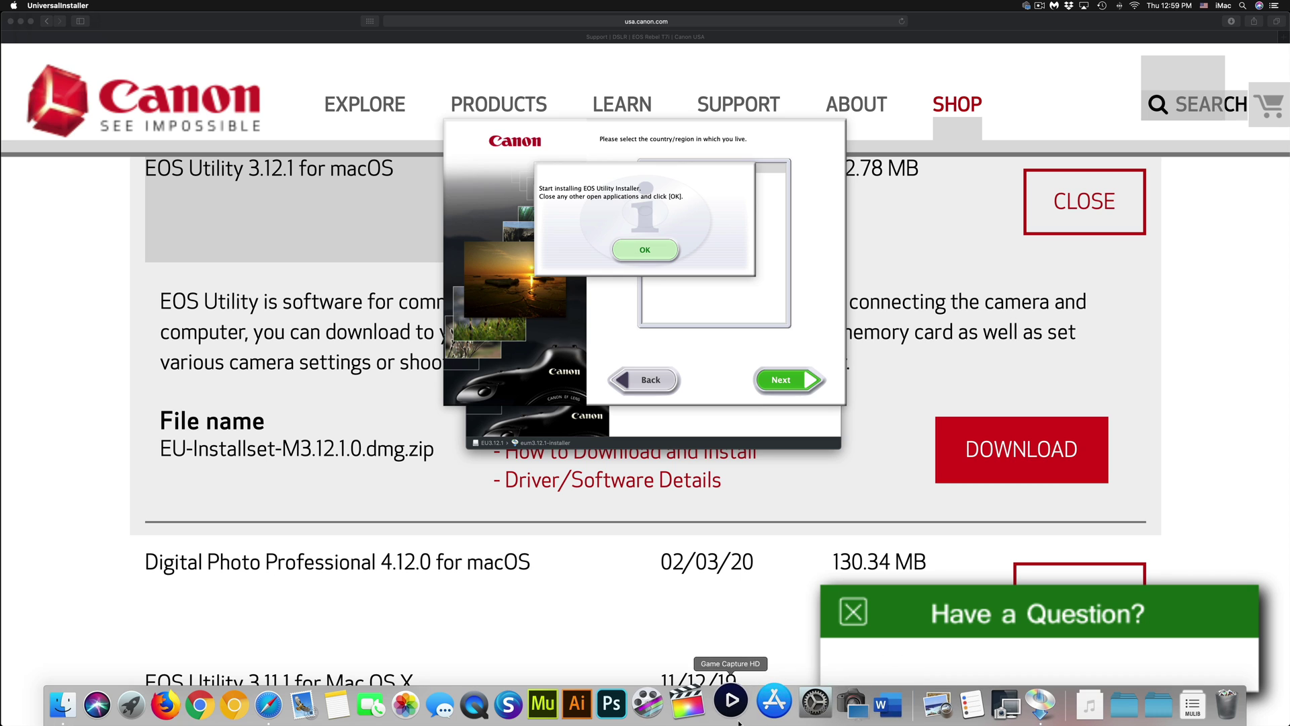
{"action": "left_click", "coordinate": [635, 244]}
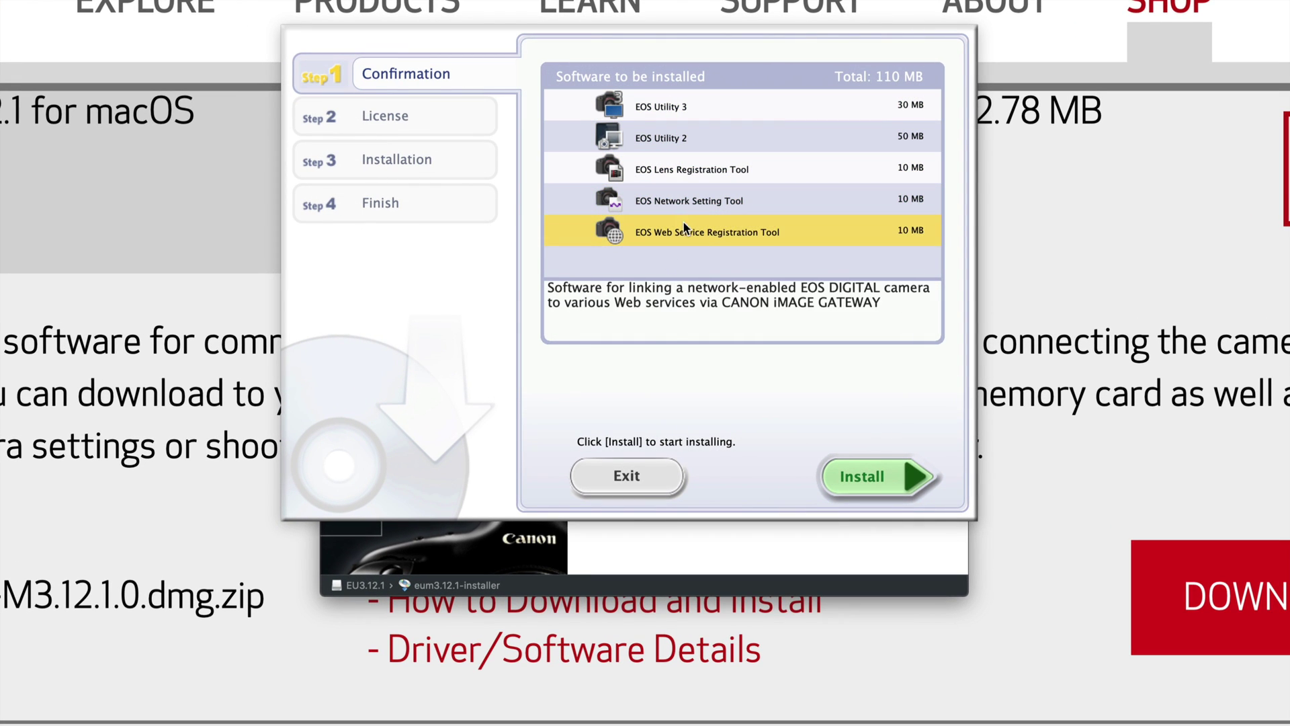
Start the install, accept the license agreement, and authorise it with the password.
{"action": "left_click", "coordinate": [857, 478]}
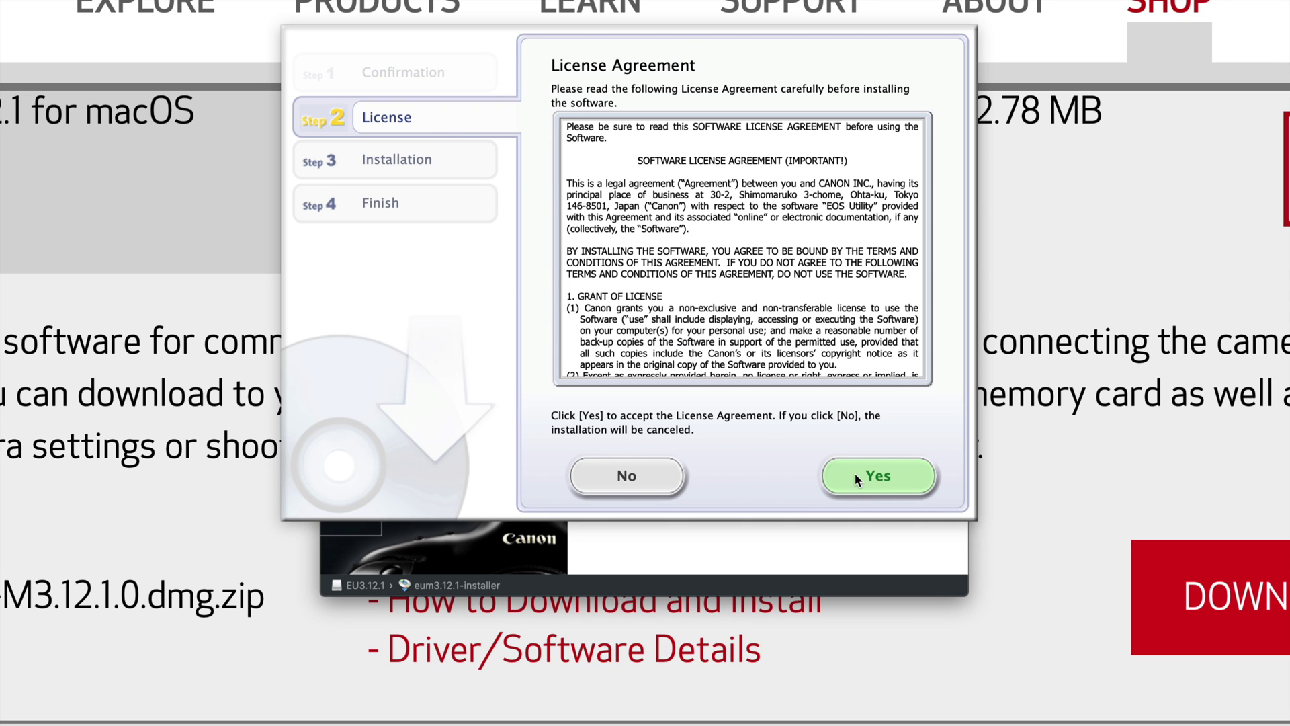
{"action": "left_click", "coordinate": [857, 477]}
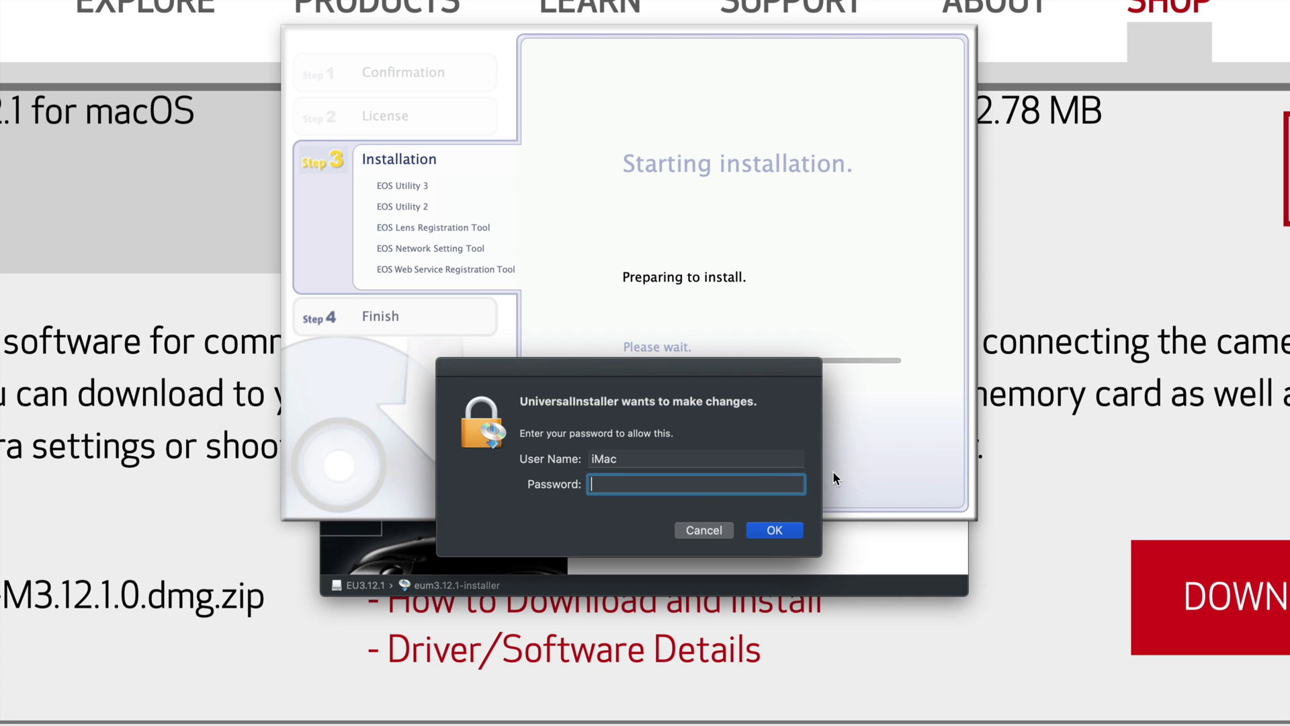
{"action": "left_click", "coordinate": [773, 531]}
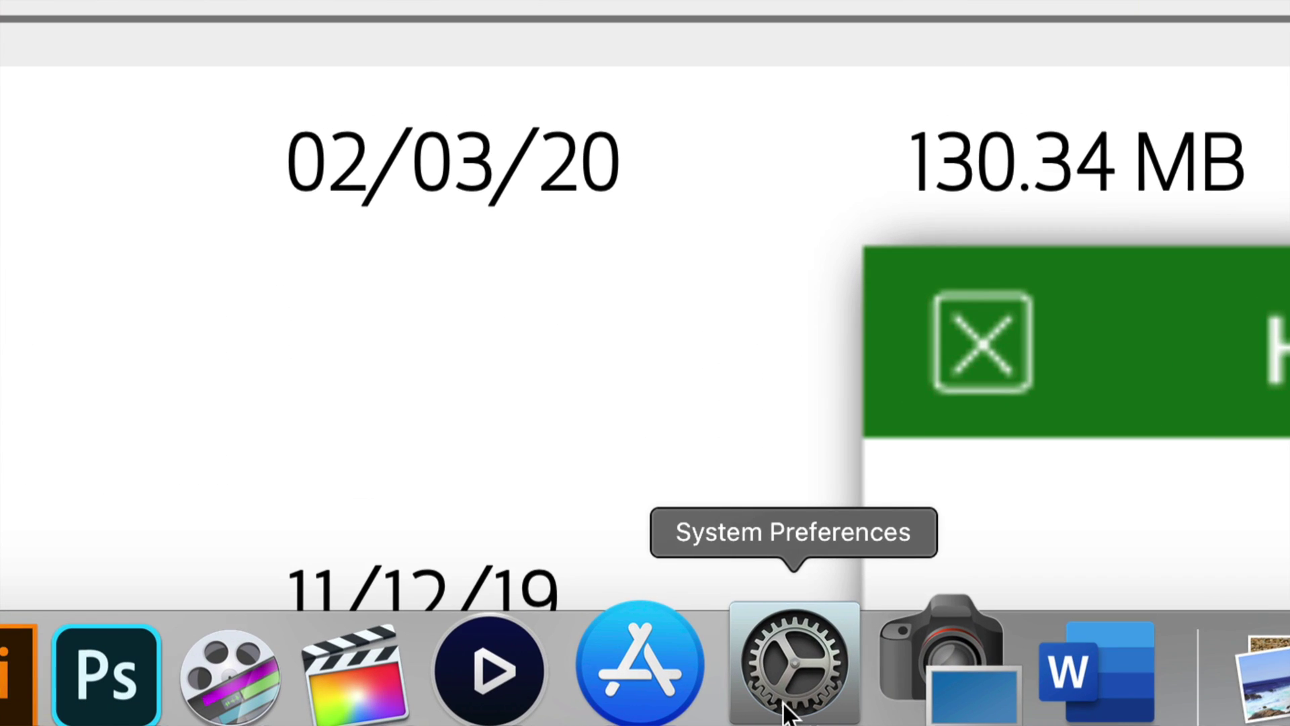
Unlock Security & Privacy General settings in System Preferences with the password, then close it.
{"action": "left_click", "coordinate": [804, 717]}
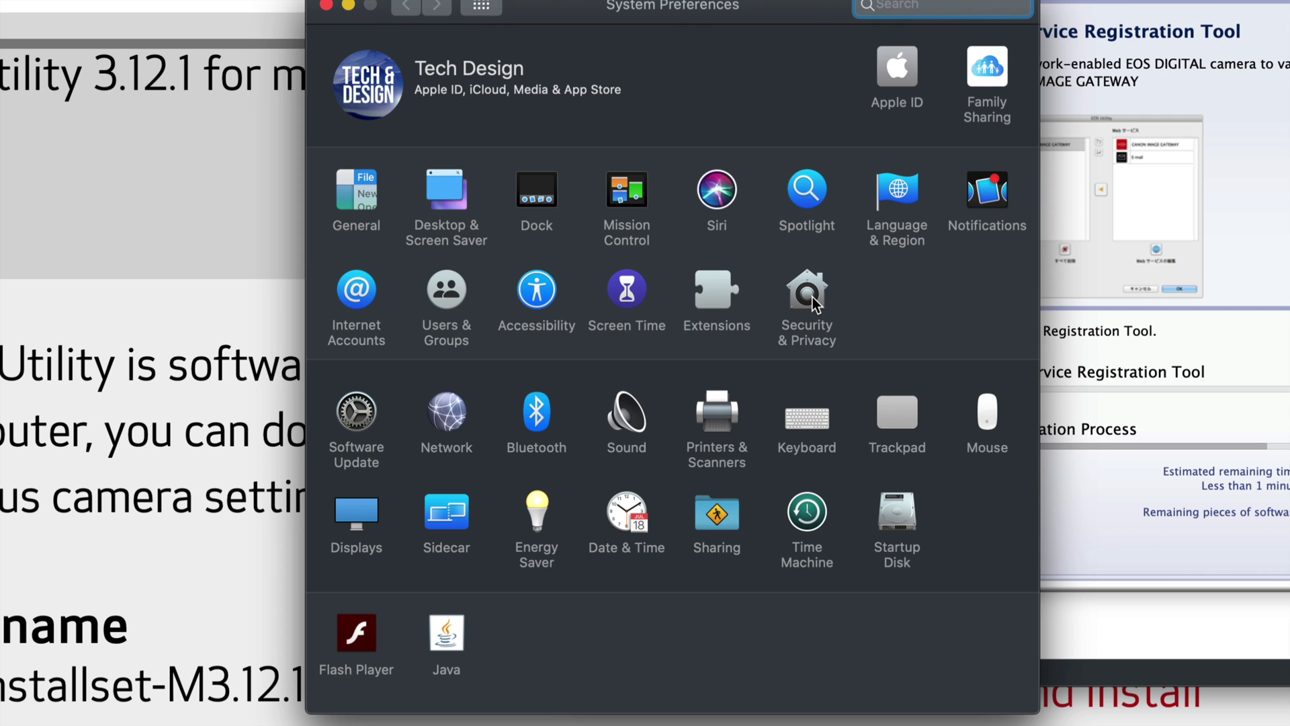
{"action": "left_click", "coordinate": [812, 301]}
{"action": "left_click", "coordinate": [560, 65]}
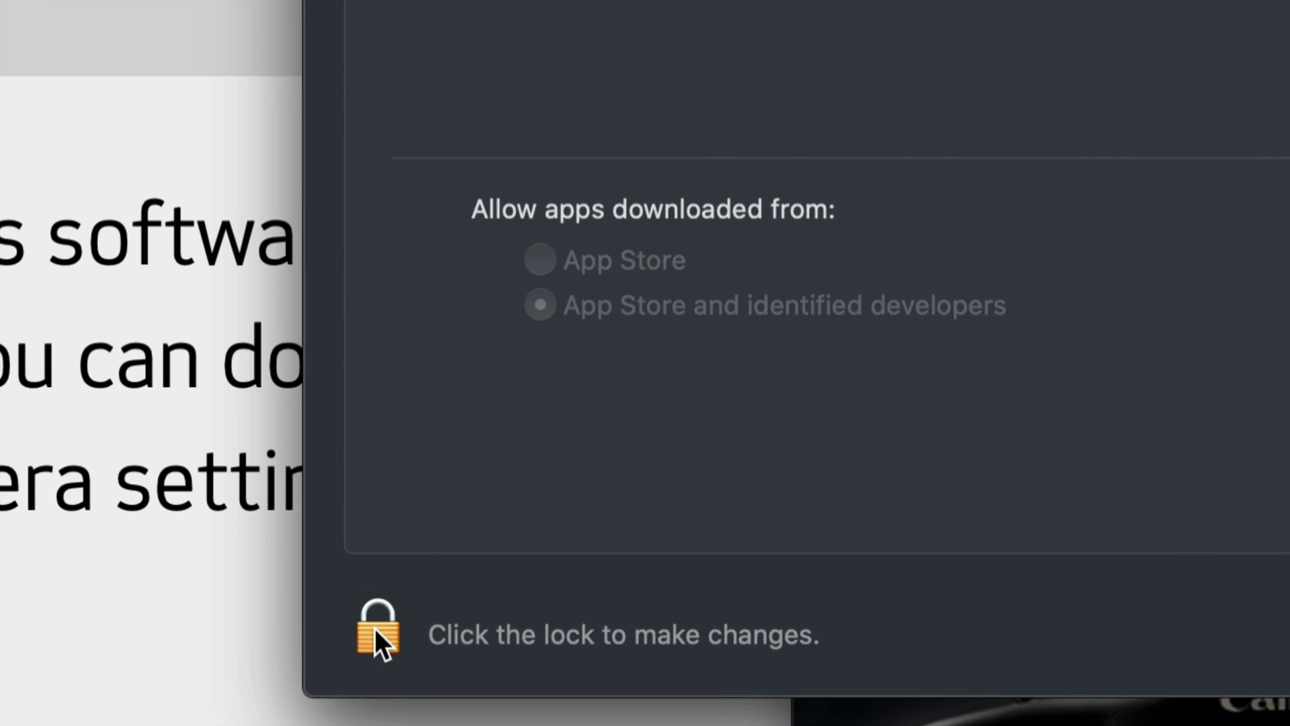
{"action": "left_click", "coordinate": [368, 631]}
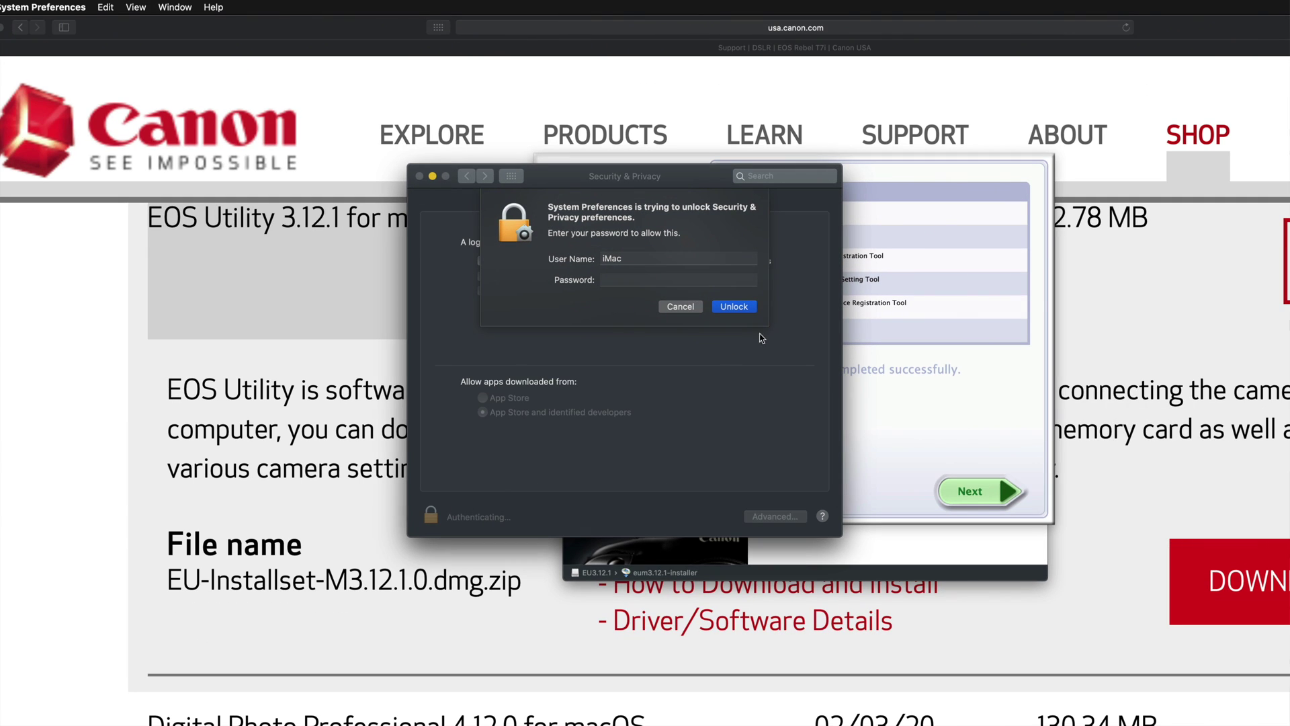
{"action": "left_click", "coordinate": [746, 312]}
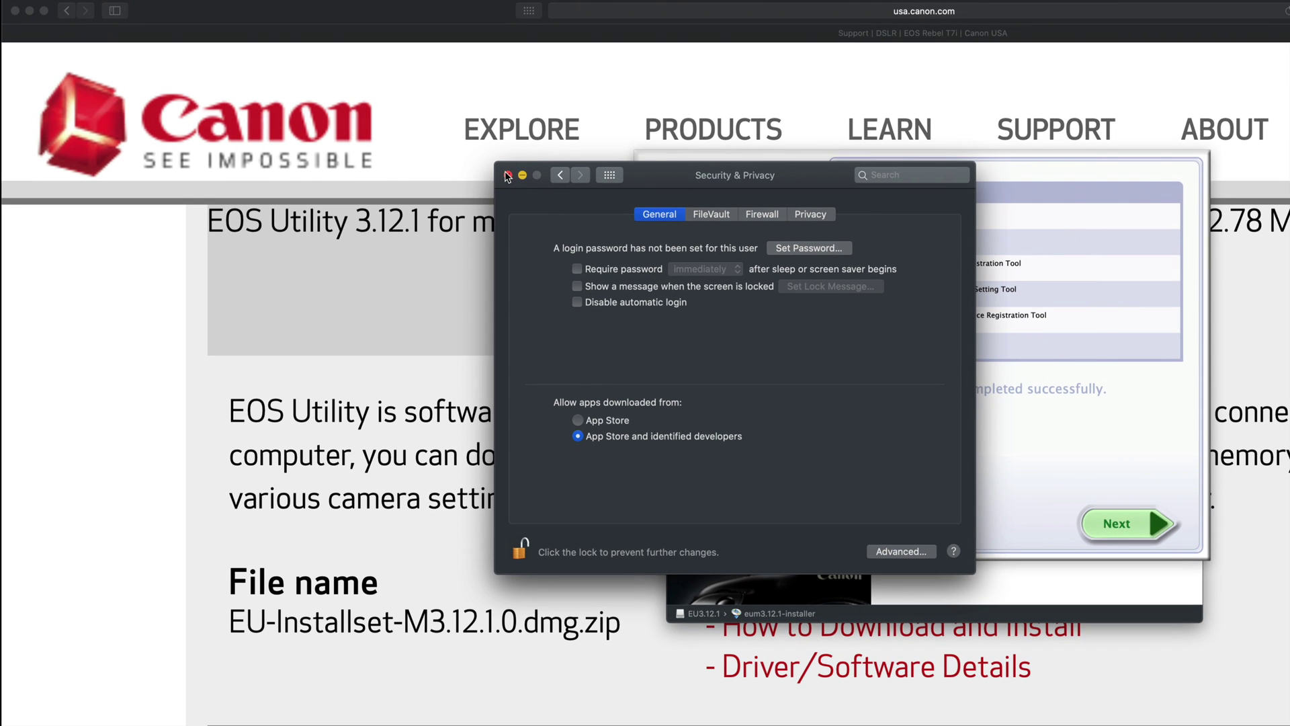
{"action": "left_click", "coordinate": [507, 175]}
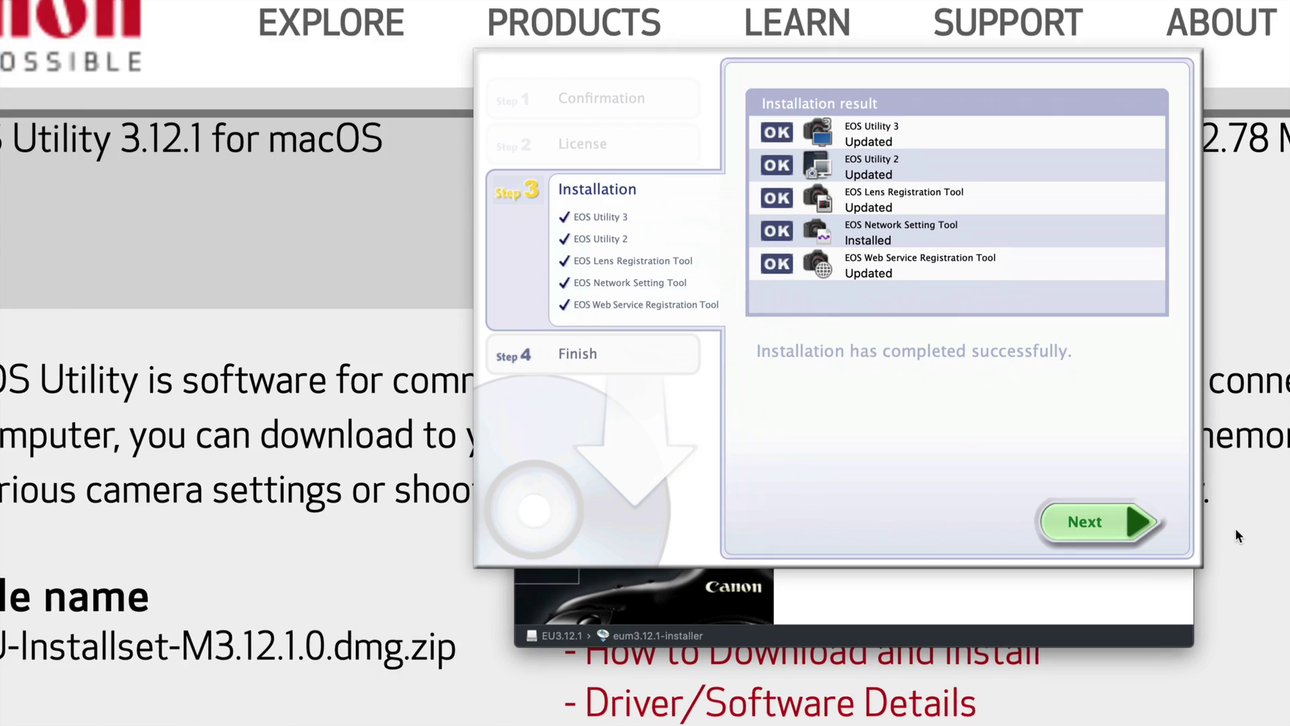
Finish the Canon installer past its results and close the EU3.12.1 disk window.
{"action": "left_click", "coordinate": [1095, 521]}
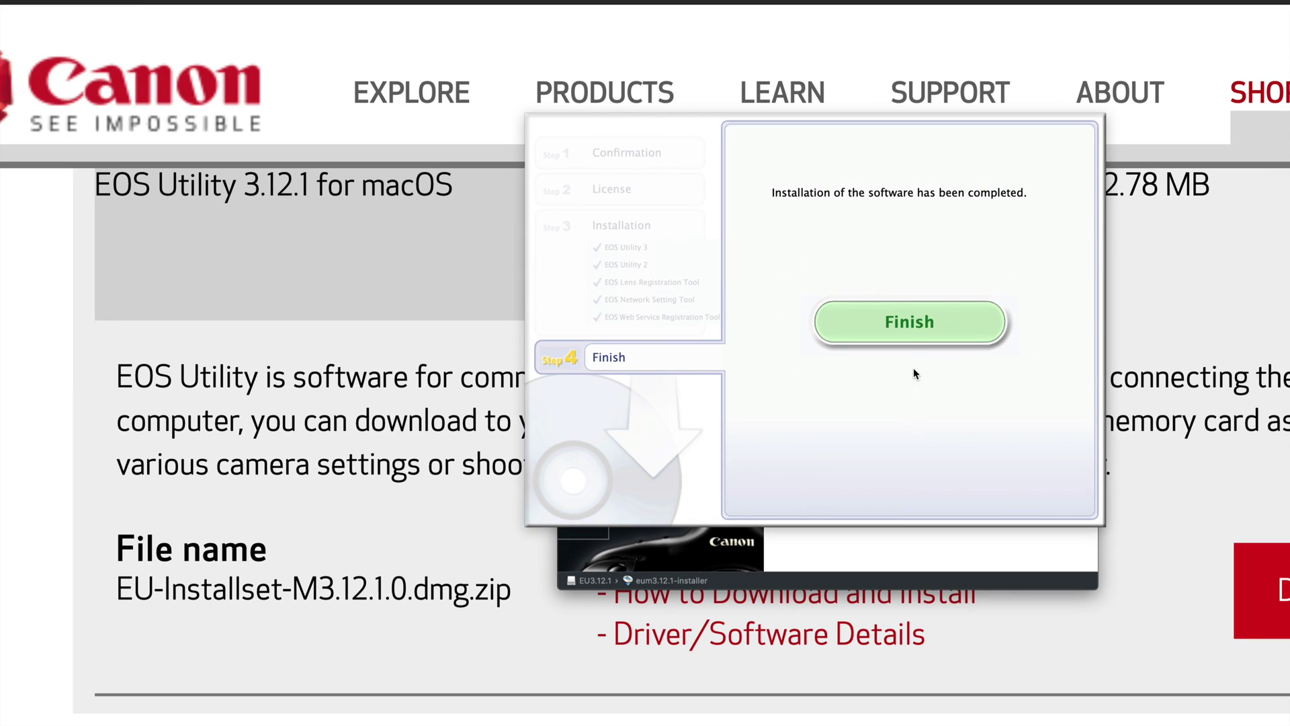
{"action": "left_click", "coordinate": [895, 328]}
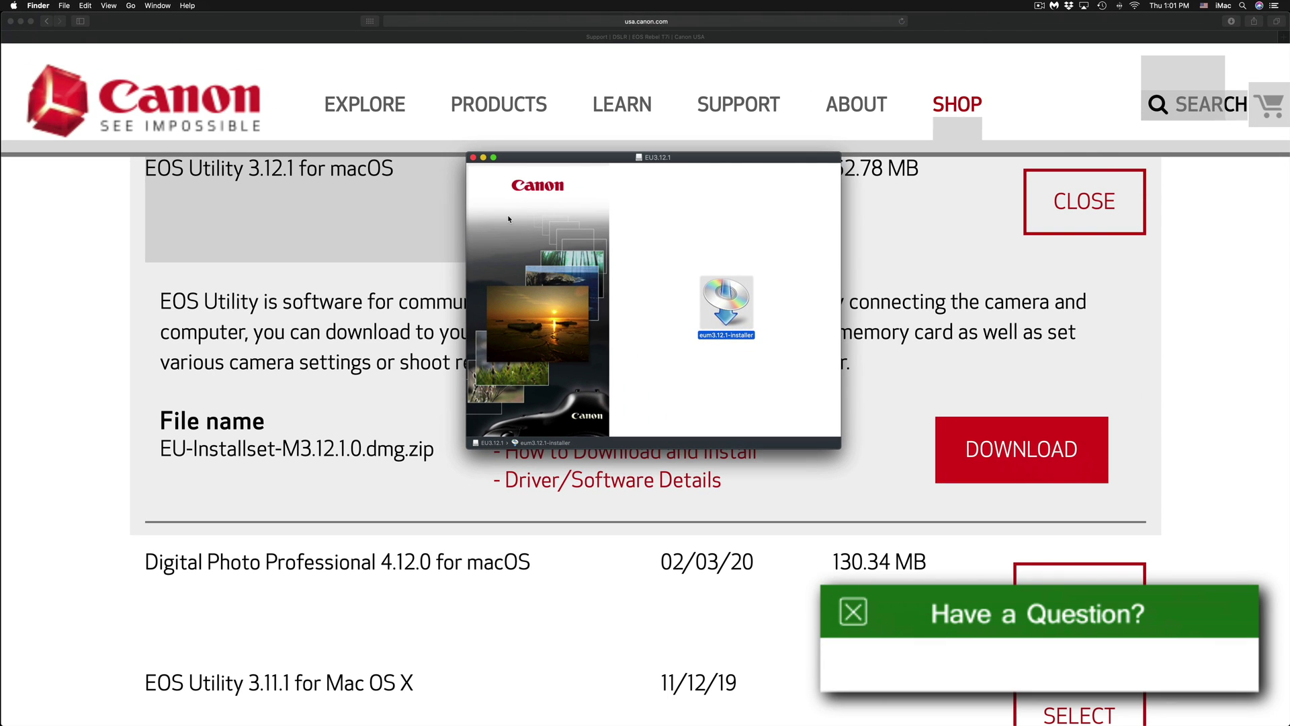
{"action": "left_click", "coordinate": [474, 158]}
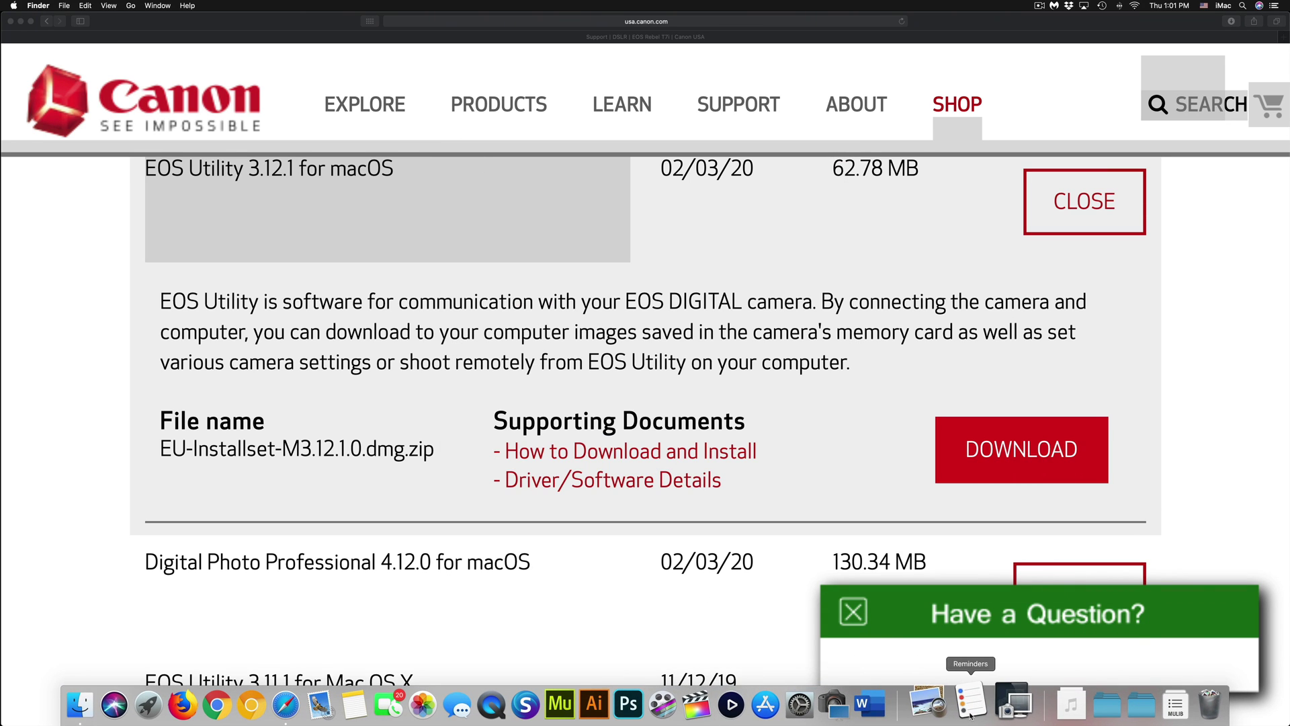
{"action": "mouse_move", "coordinate": [96, 665]}
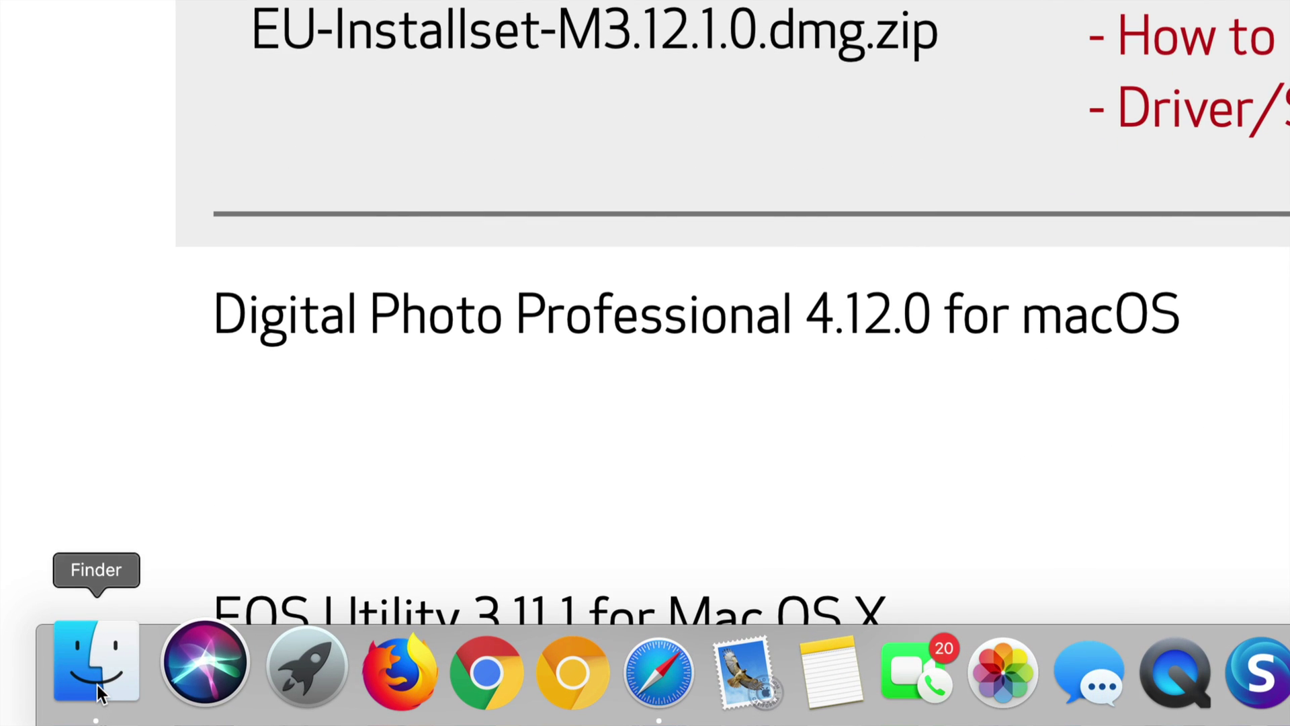
Open a new Finder window and open the Canon Utilities folder in Applications.
{"action": "left_click", "coordinate": [97, 684]}
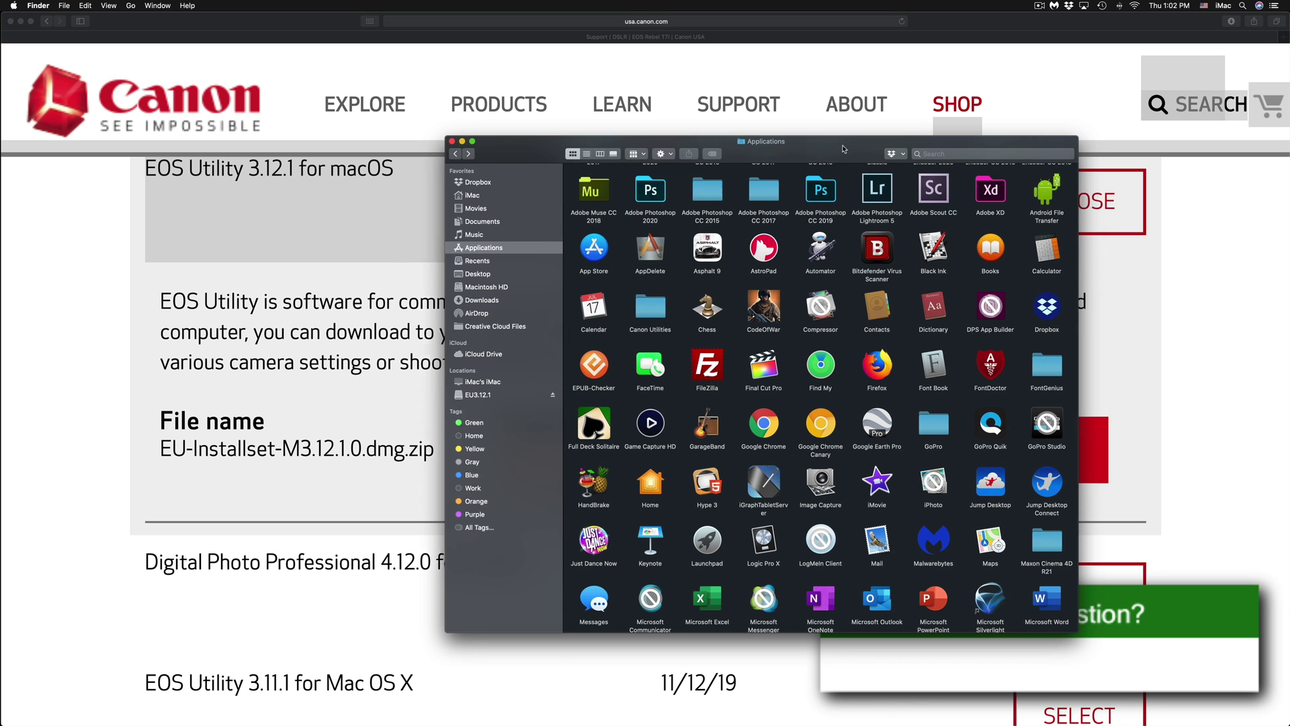
{"action": "left_click_drag", "start_coordinate": [863, 149], "coordinate": [760, 150]}
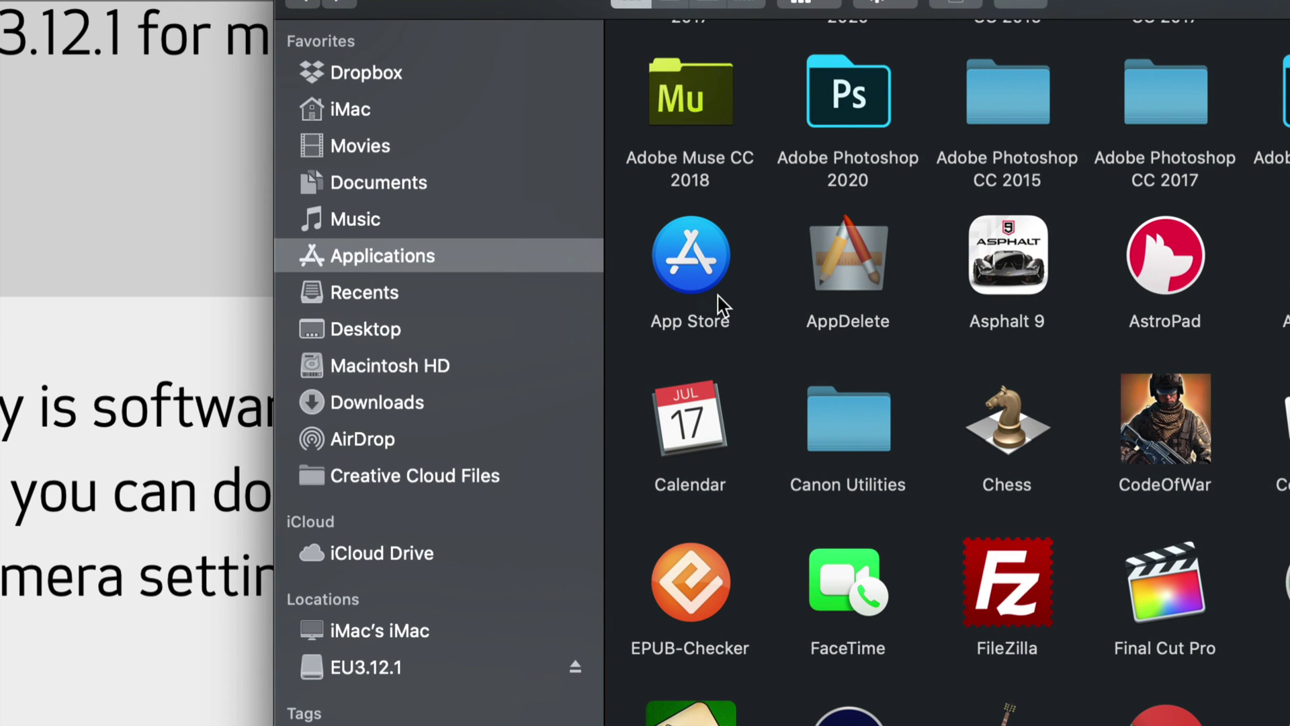
{"action": "left_click", "coordinate": [857, 428]}
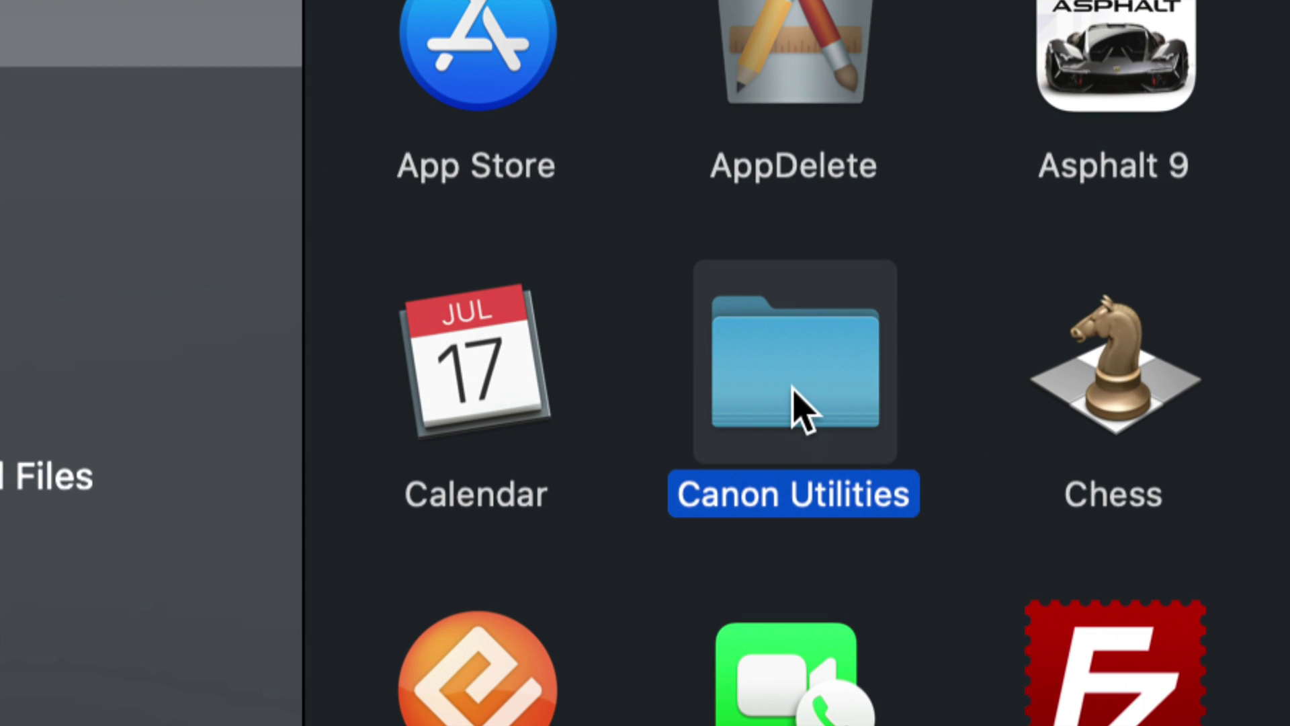
{"action": "double_click", "coordinate": [793, 388]}
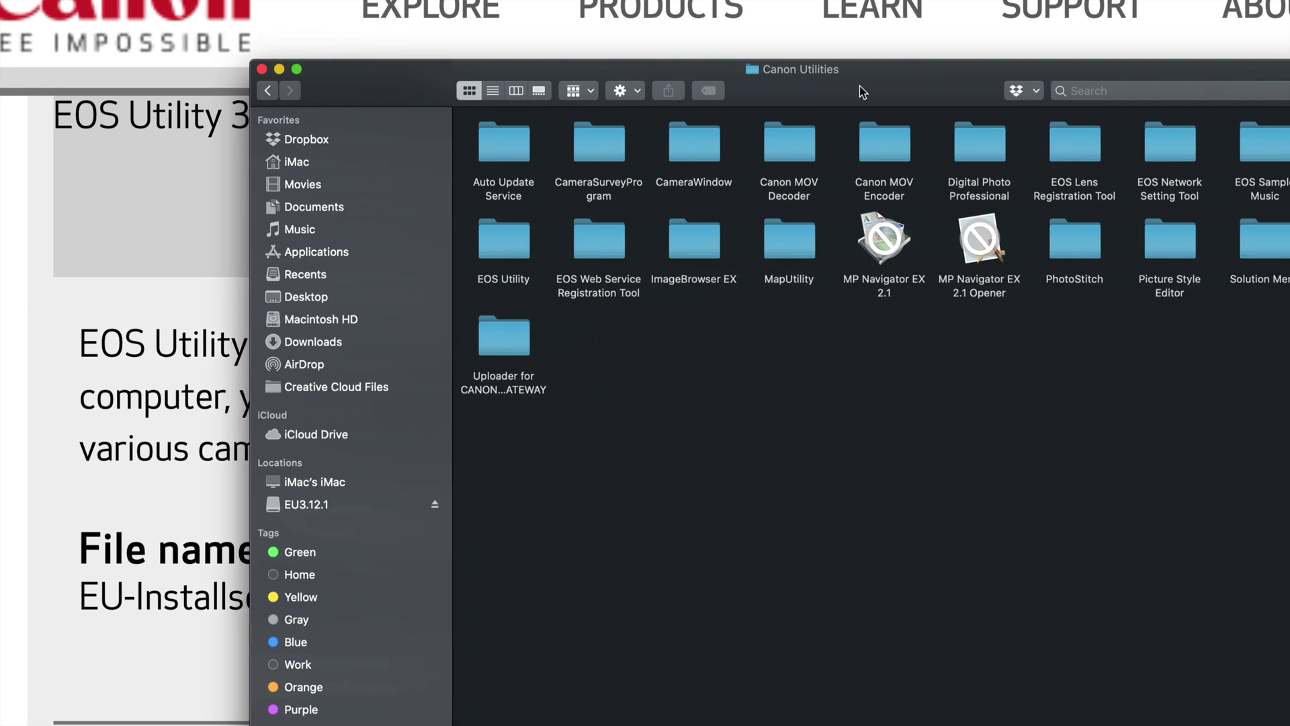
{"action": "left_click_drag", "start_coordinate": [1011, 91], "coordinate": [831, 91]}
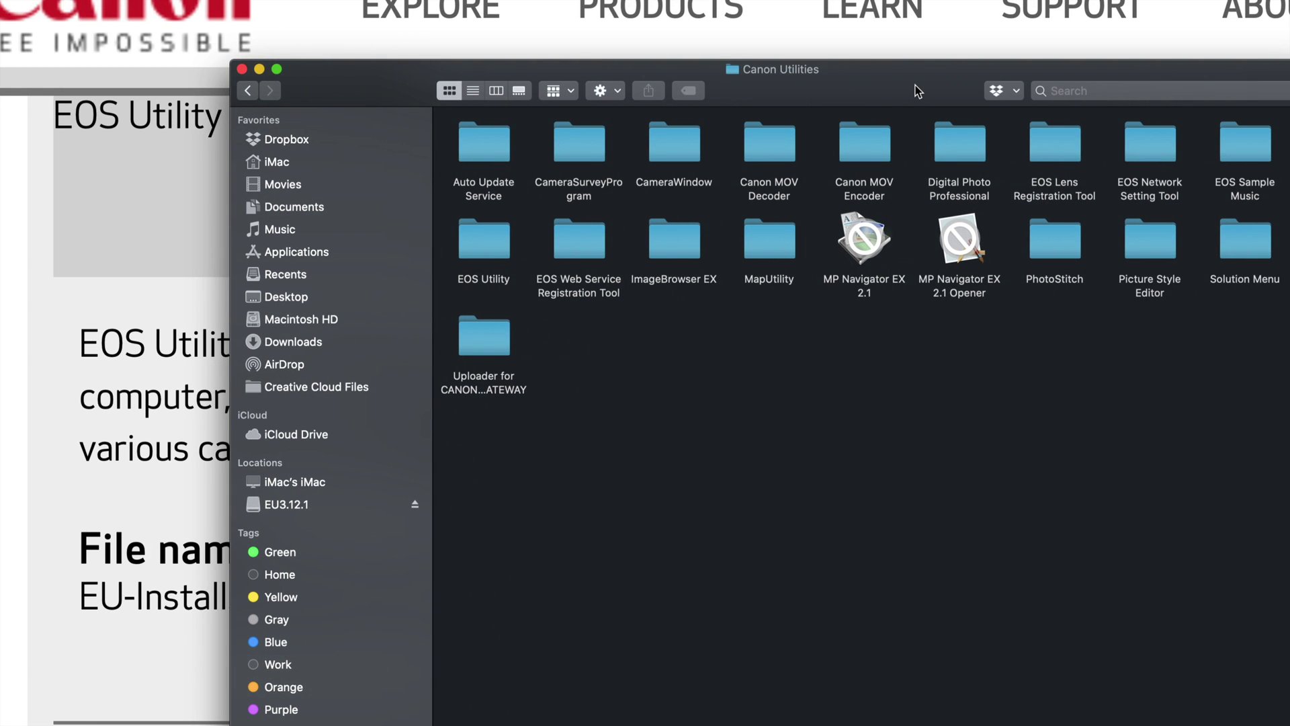
{"action": "left_click_drag", "start_coordinate": [916, 87], "coordinate": [748, 91]}
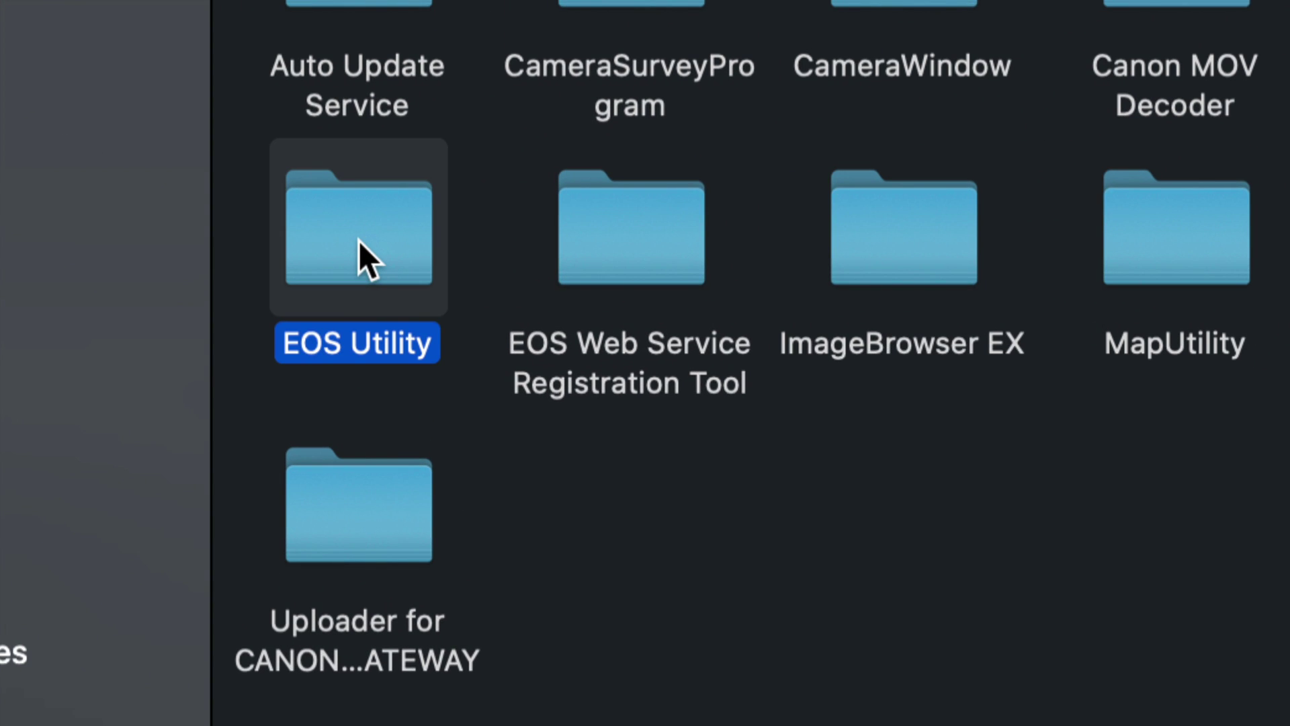
In EOS Utility, look inside EU2, then open EU3 and select EOS Utility 3.
{"action": "double_click", "coordinate": [368, 239]}
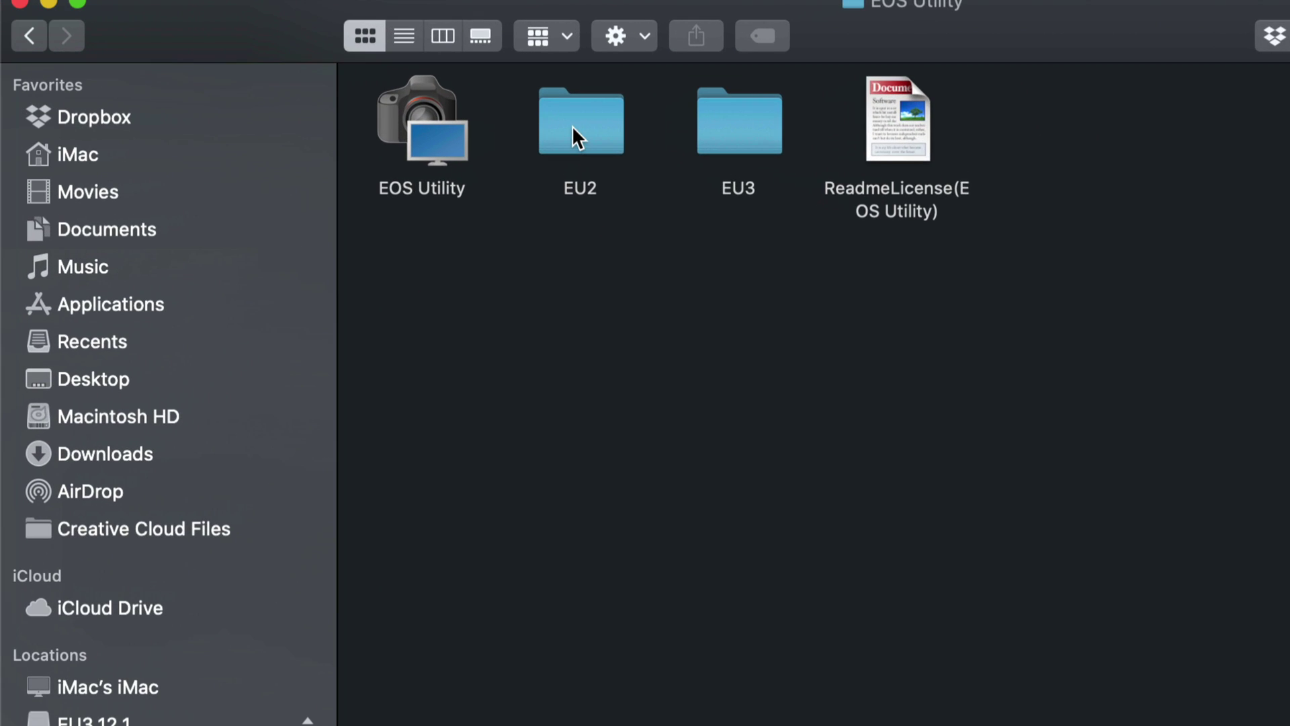
{"action": "double_click", "coordinate": [571, 125]}
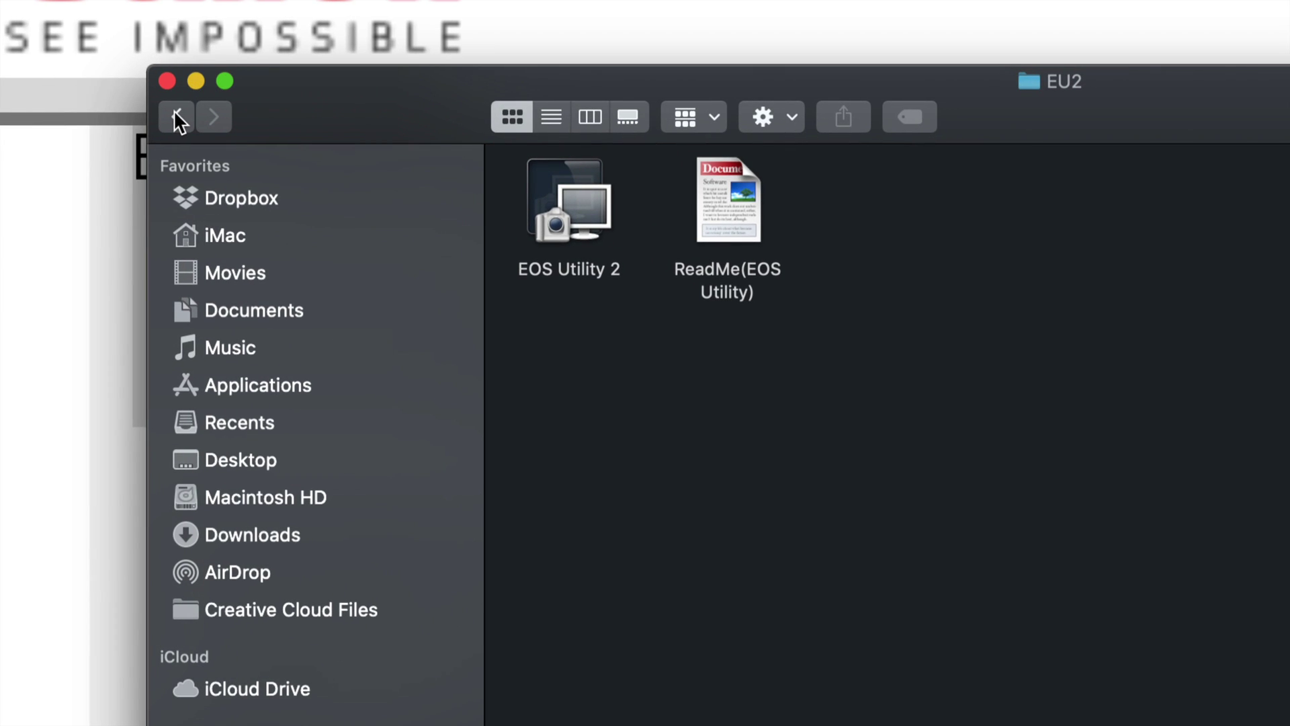
{"action": "left_click", "coordinate": [177, 120]}
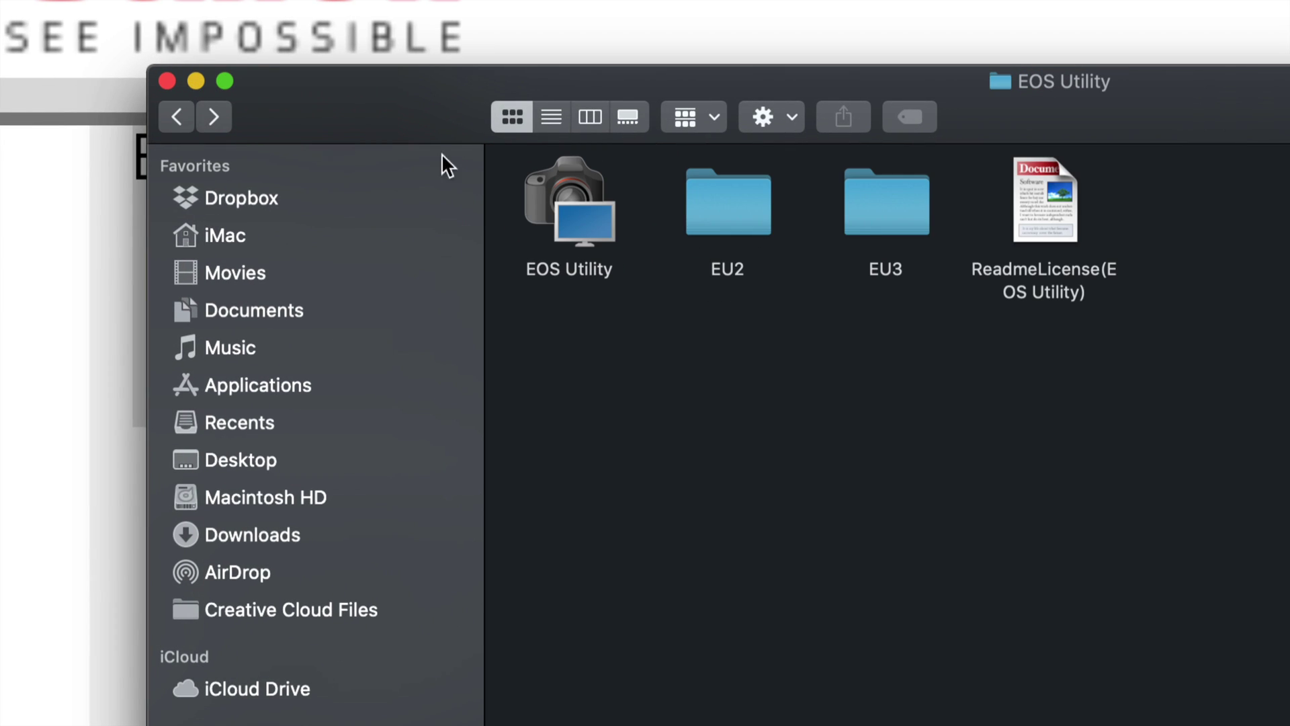
{"action": "double_click", "coordinate": [866, 207]}
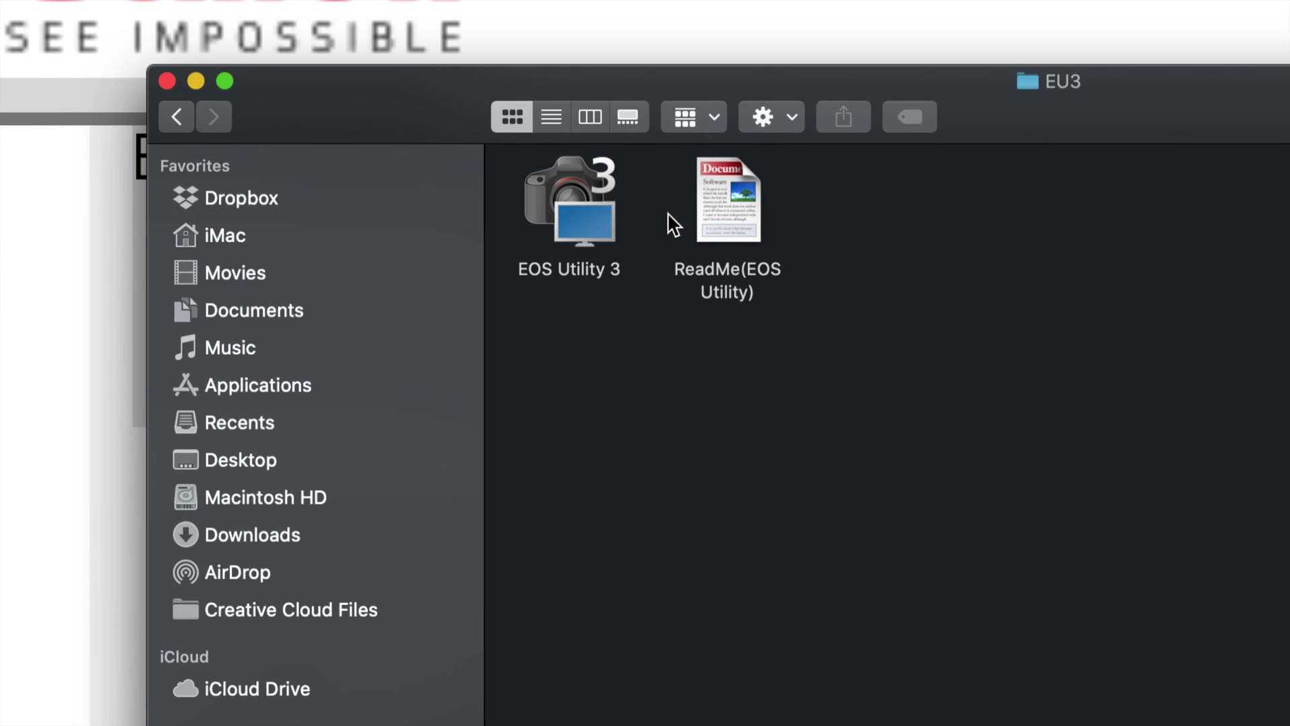
{"action": "left_click", "coordinate": [591, 208]}
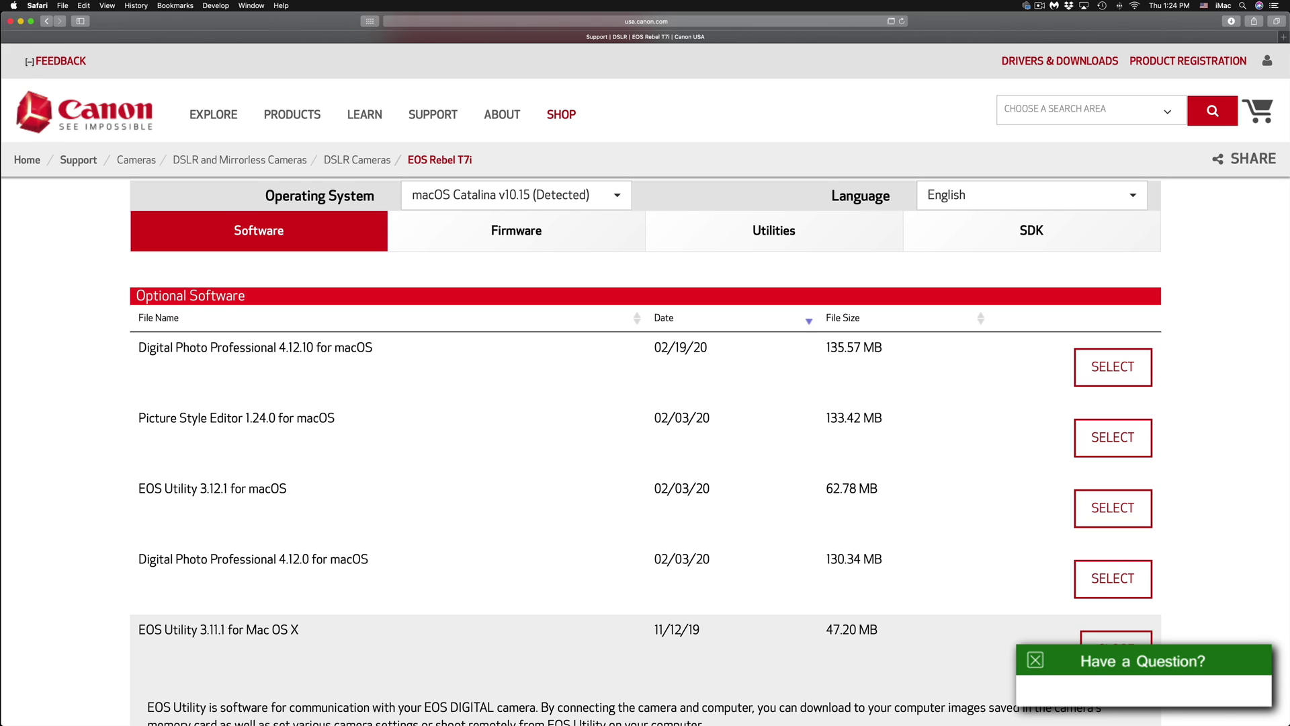
{"action": "mouse_move", "coordinate": [109, 719]}
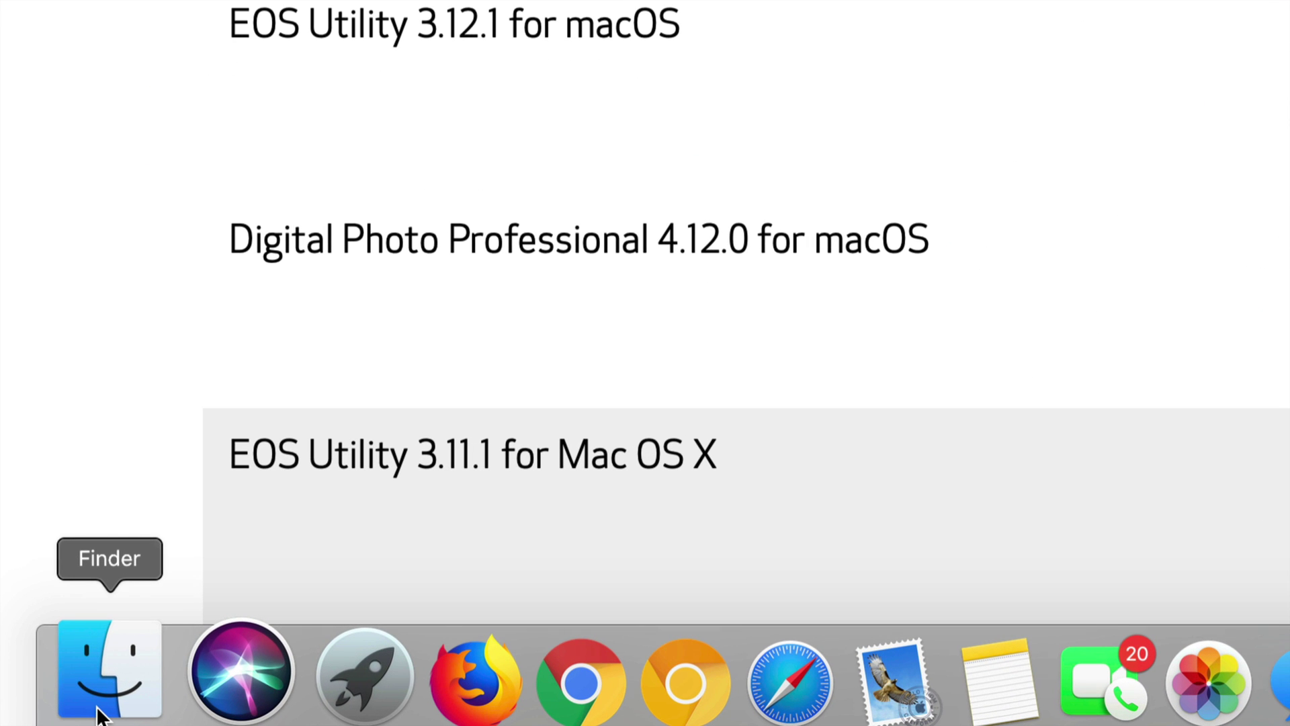
Open the EOS_DIGITAL card, peek into MISC, then open the DCIM folder.
{"action": "left_click", "coordinate": [99, 714]}
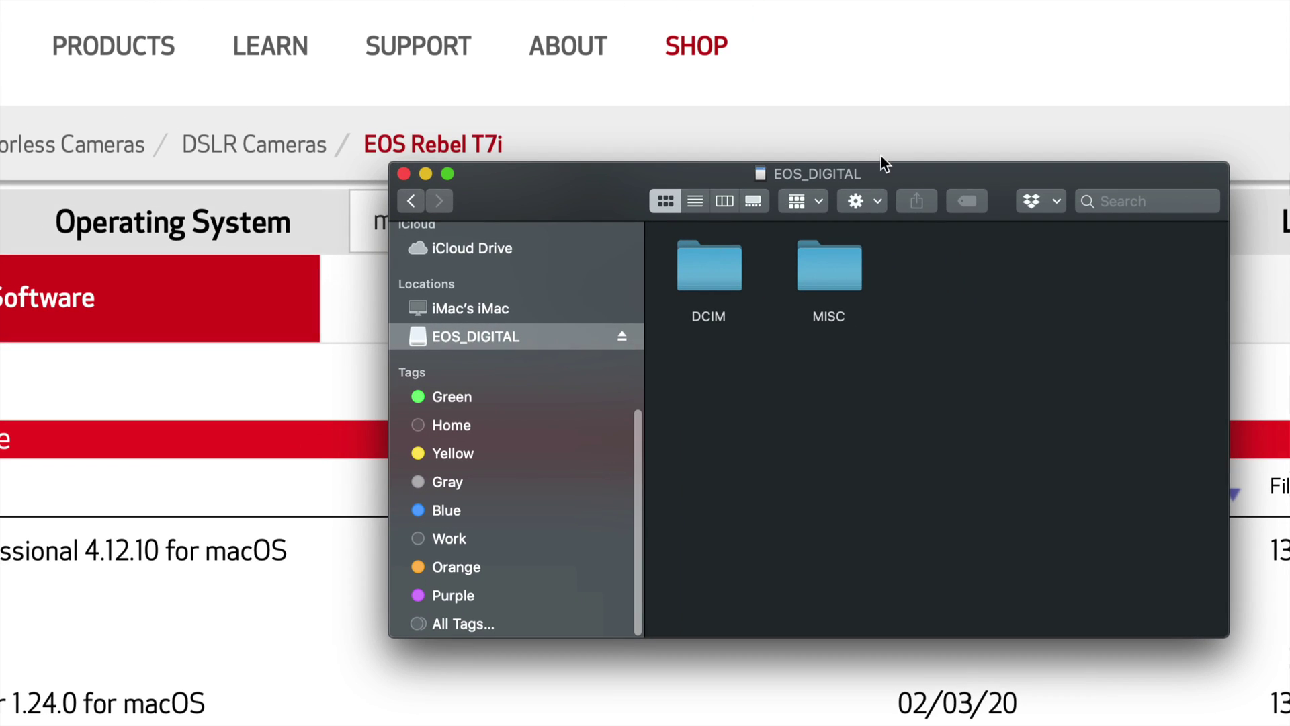
{"action": "left_click_drag", "start_coordinate": [903, 172], "coordinate": [759, 171]}
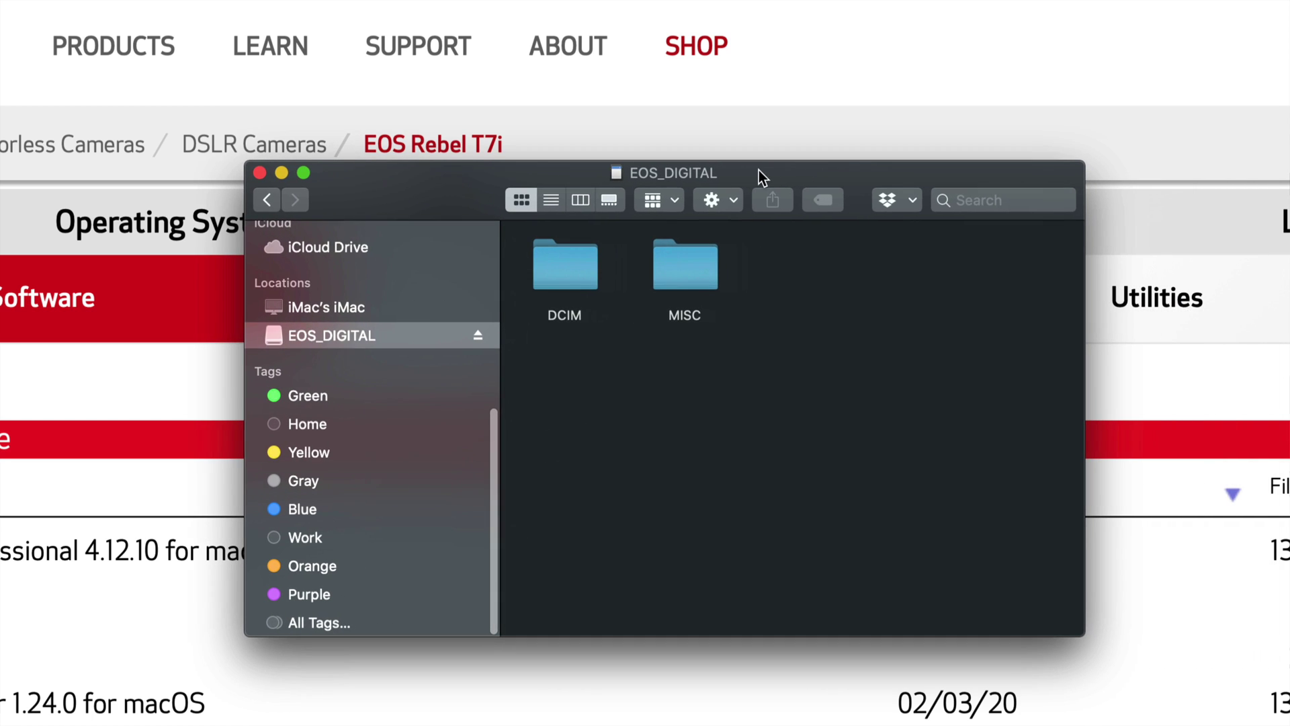
{"action": "double_click", "coordinate": [684, 263]}
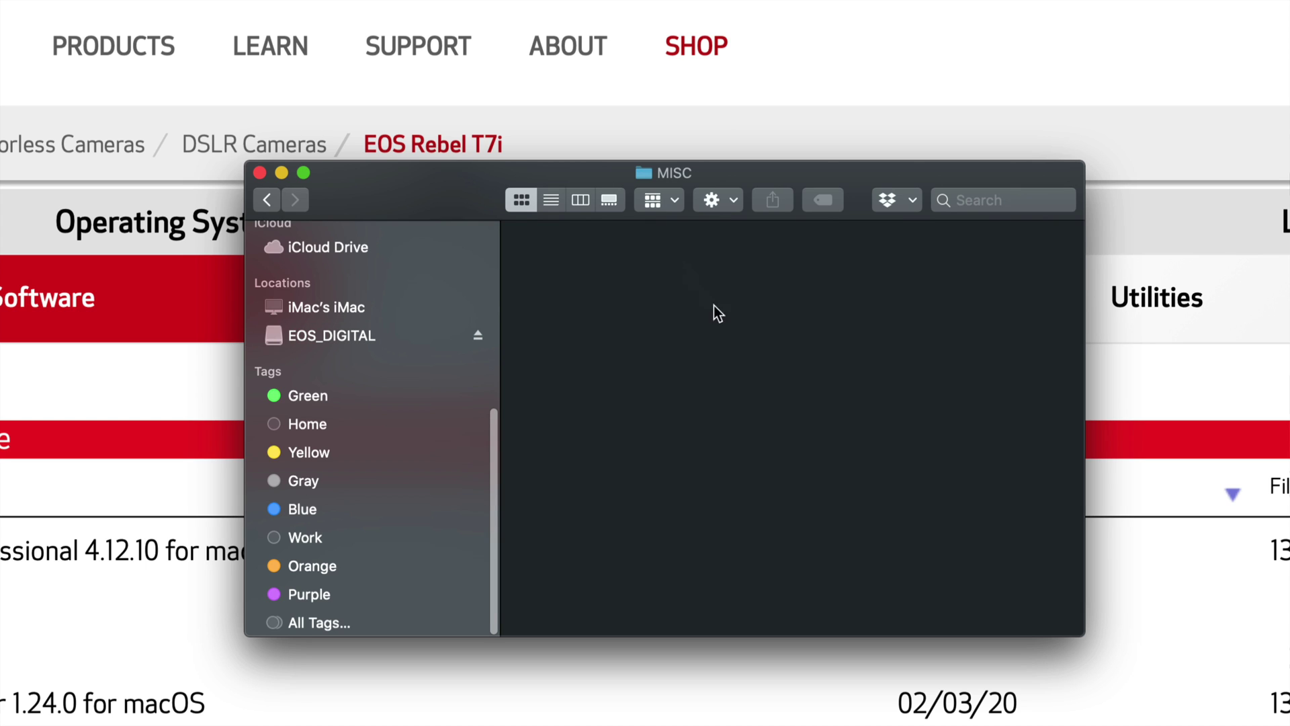
{"action": "left_click", "coordinate": [265, 199]}
{"action": "left_click", "coordinate": [570, 273]}
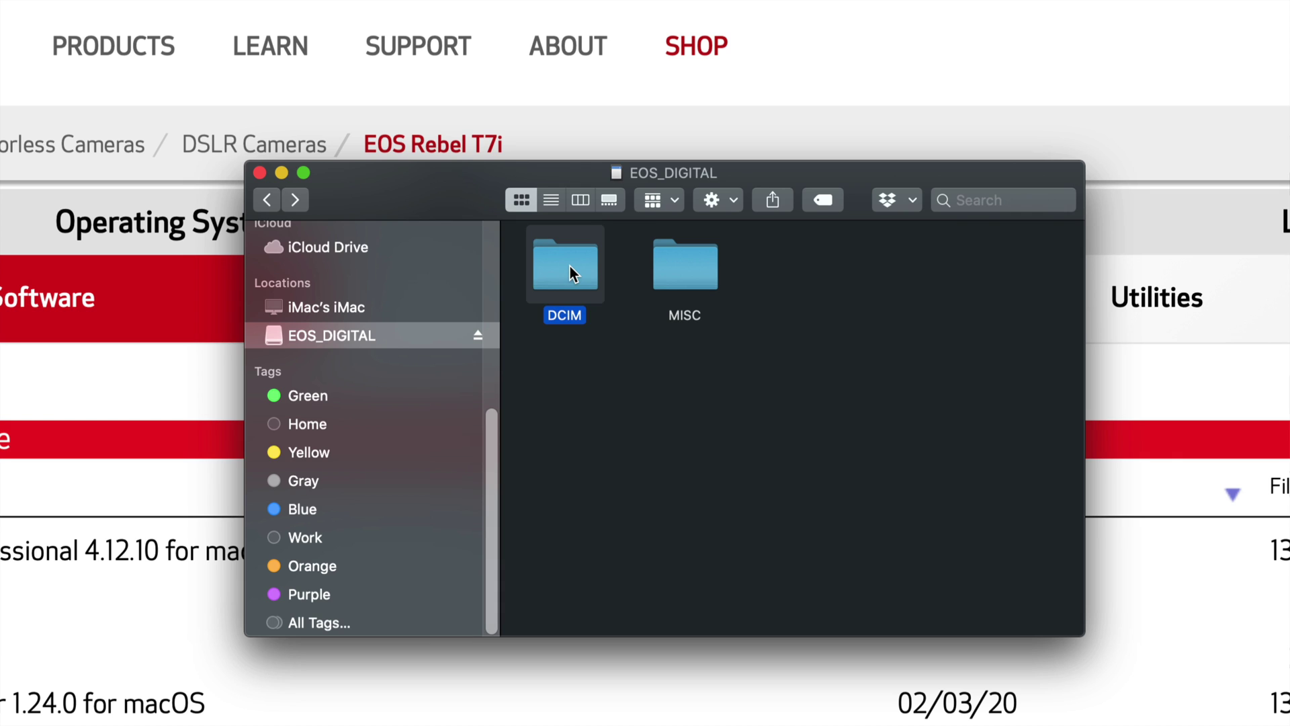
{"action": "double_click", "coordinate": [570, 267]}
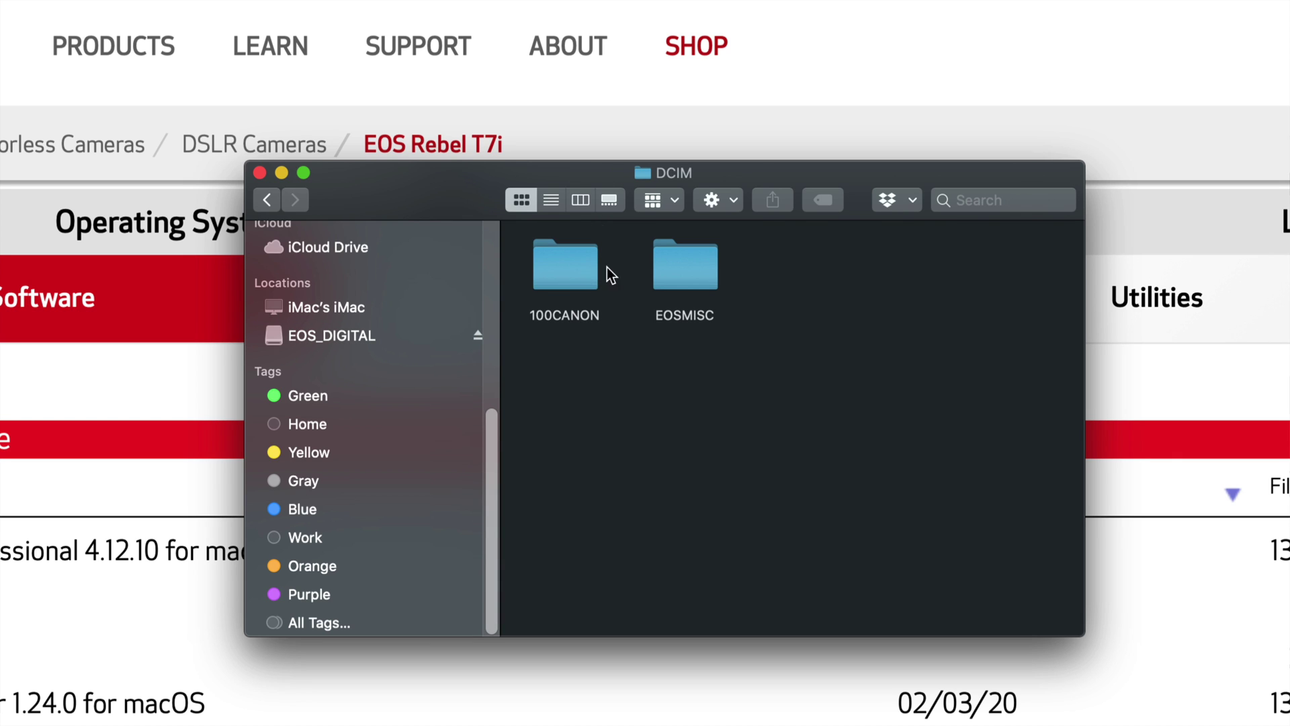
Open the 100CANON folder and scroll through its photos.
{"action": "left_click", "coordinate": [569, 268]}
{"action": "double_click", "coordinate": [569, 268]}
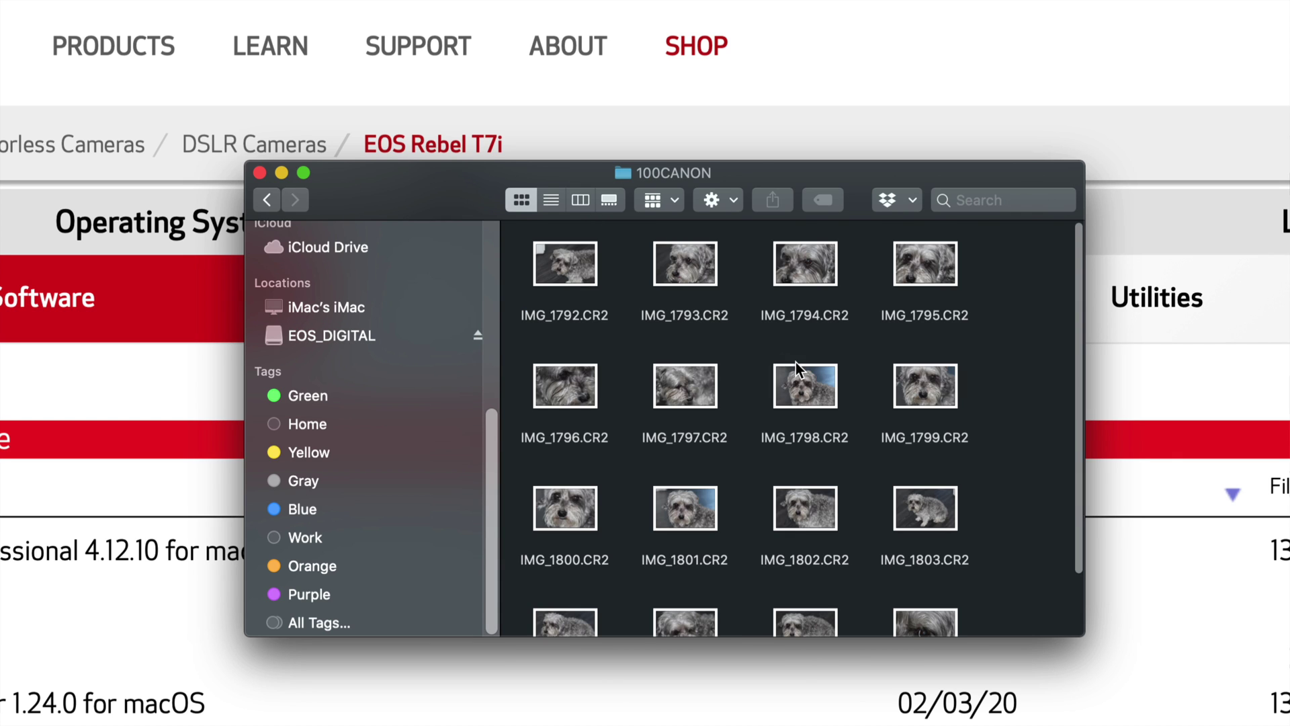
{"action": "scroll", "coordinate": [796, 361], "scroll_direction": "down", "scroll_amount": 3}
{"action": "scroll", "coordinate": [796, 362], "scroll_direction": "up", "scroll_amount": 1}
{"action": "scroll", "coordinate": [796, 362], "scroll_direction": "up", "scroll_amount": 2}
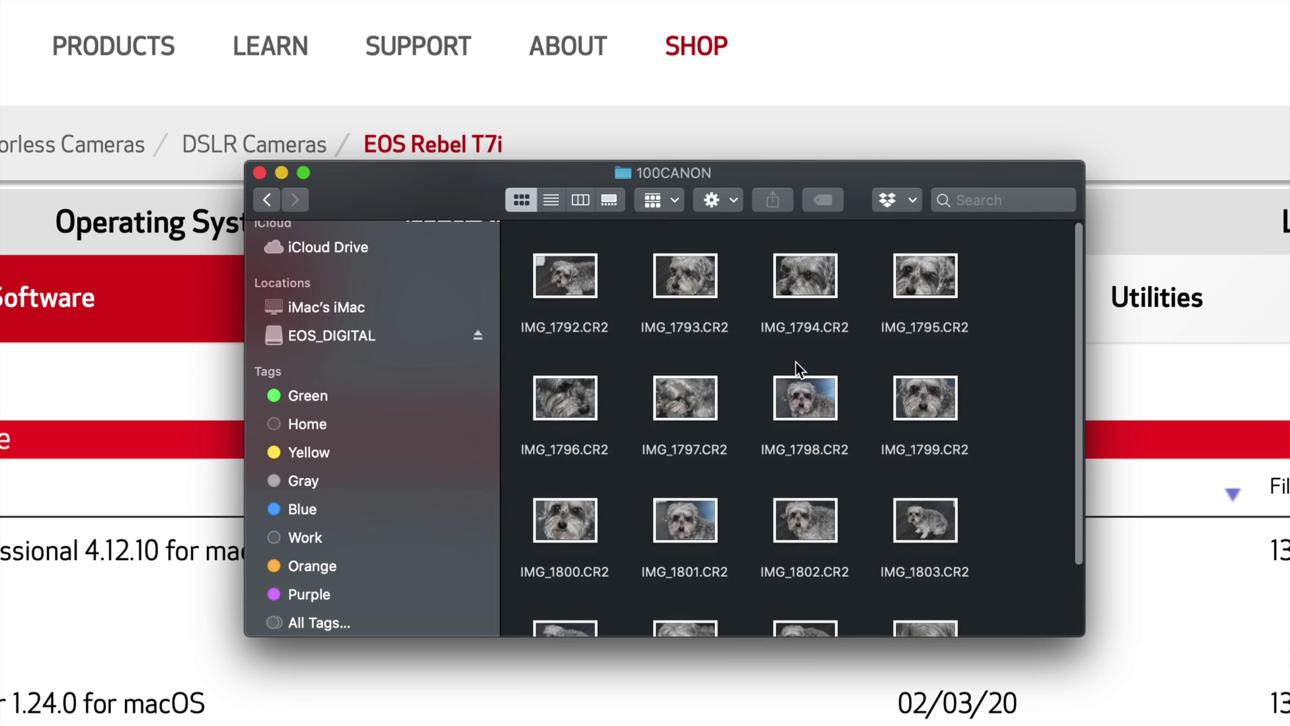
{"action": "scroll", "coordinate": [796, 362], "scroll_direction": "down", "scroll_amount": 3}
{"action": "scroll", "coordinate": [796, 361], "scroll_direction": "up", "scroll_amount": 3}
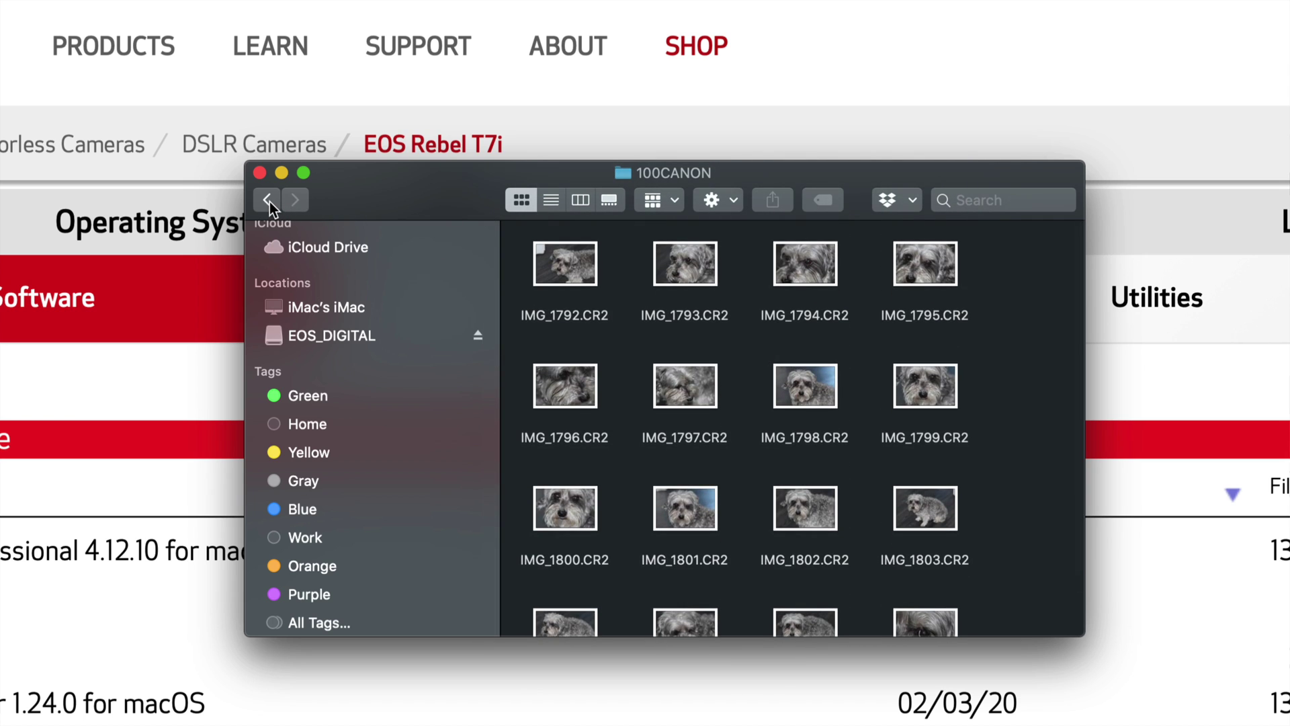
Check the EOSMISC folder, revisit 100CANON, then select 100CANON in DCIM.
{"action": "left_click", "coordinate": [266, 200]}
{"action": "double_click", "coordinate": [675, 264]}
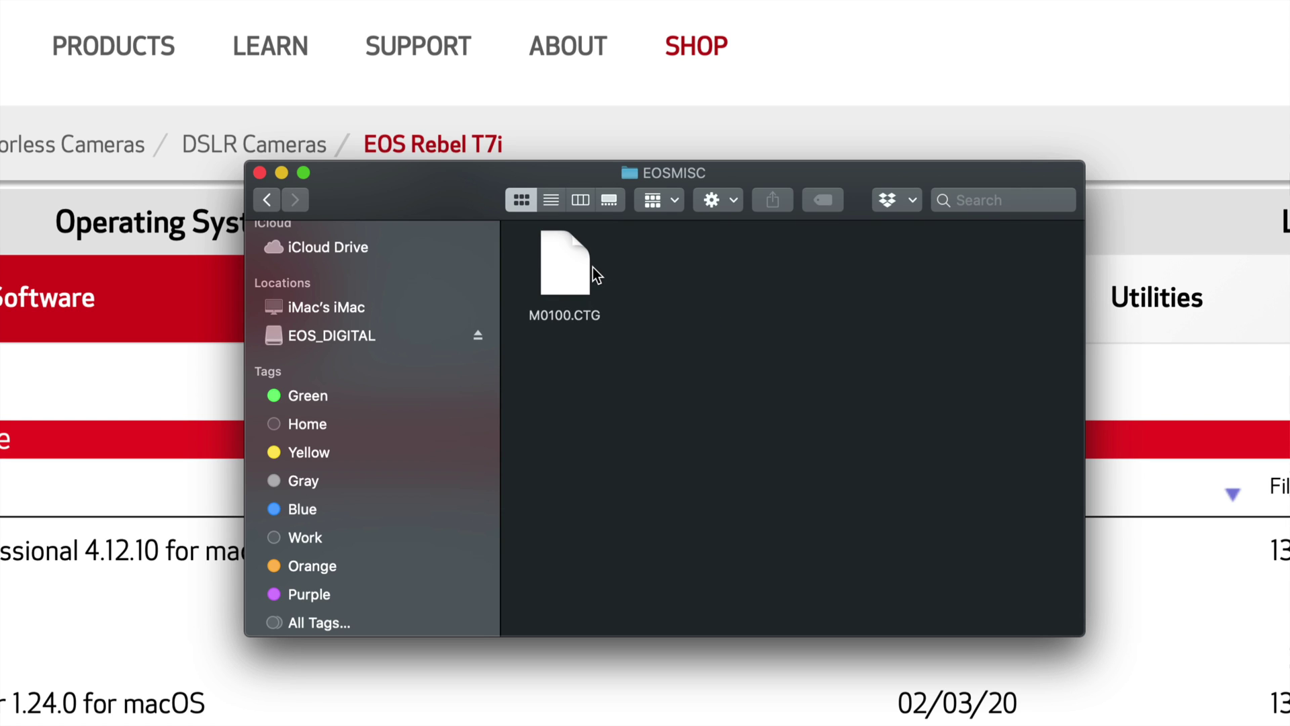
{"action": "left_click", "coordinate": [268, 202]}
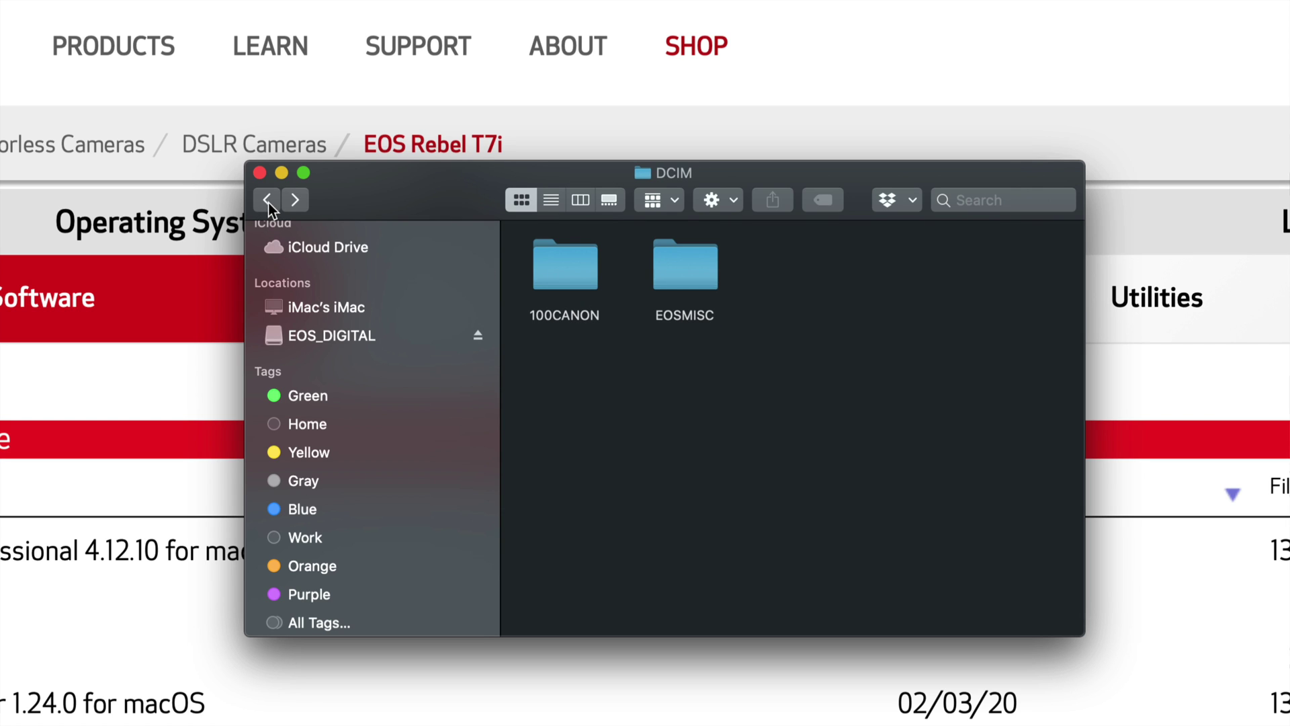
{"action": "left_click", "coordinate": [564, 266]}
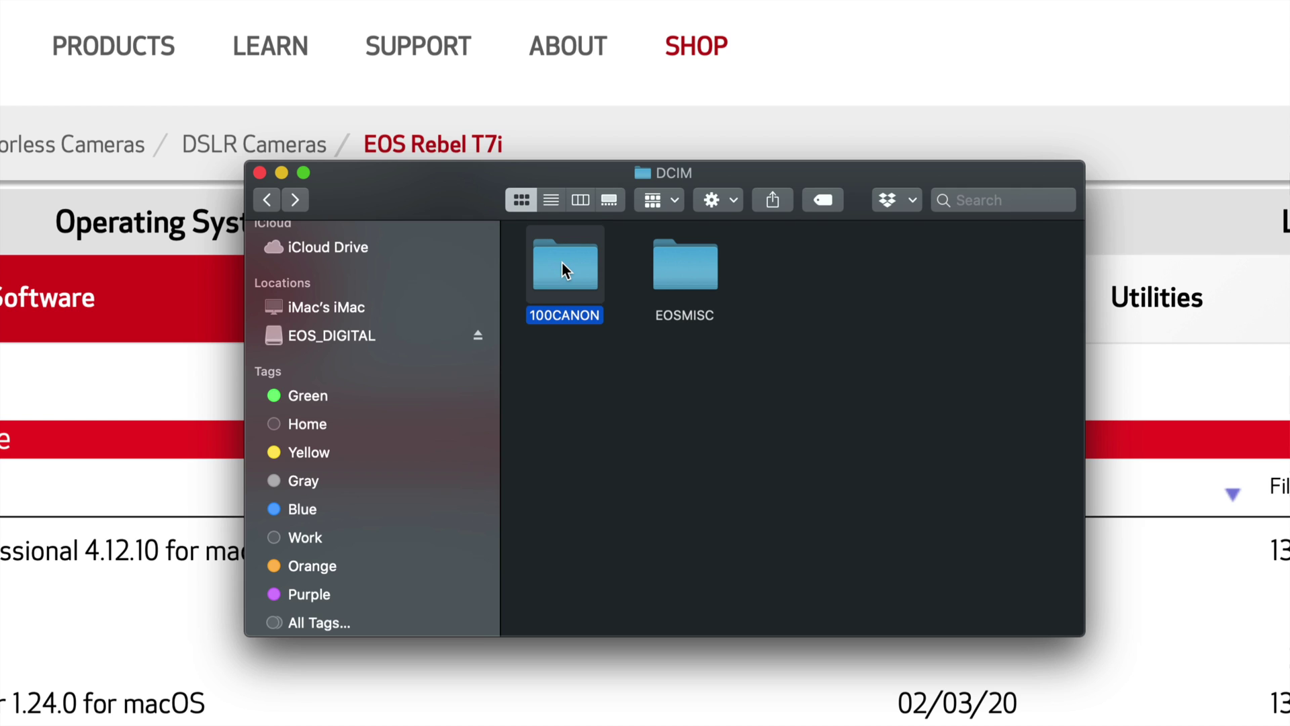
{"action": "double_click", "coordinate": [562, 266]}
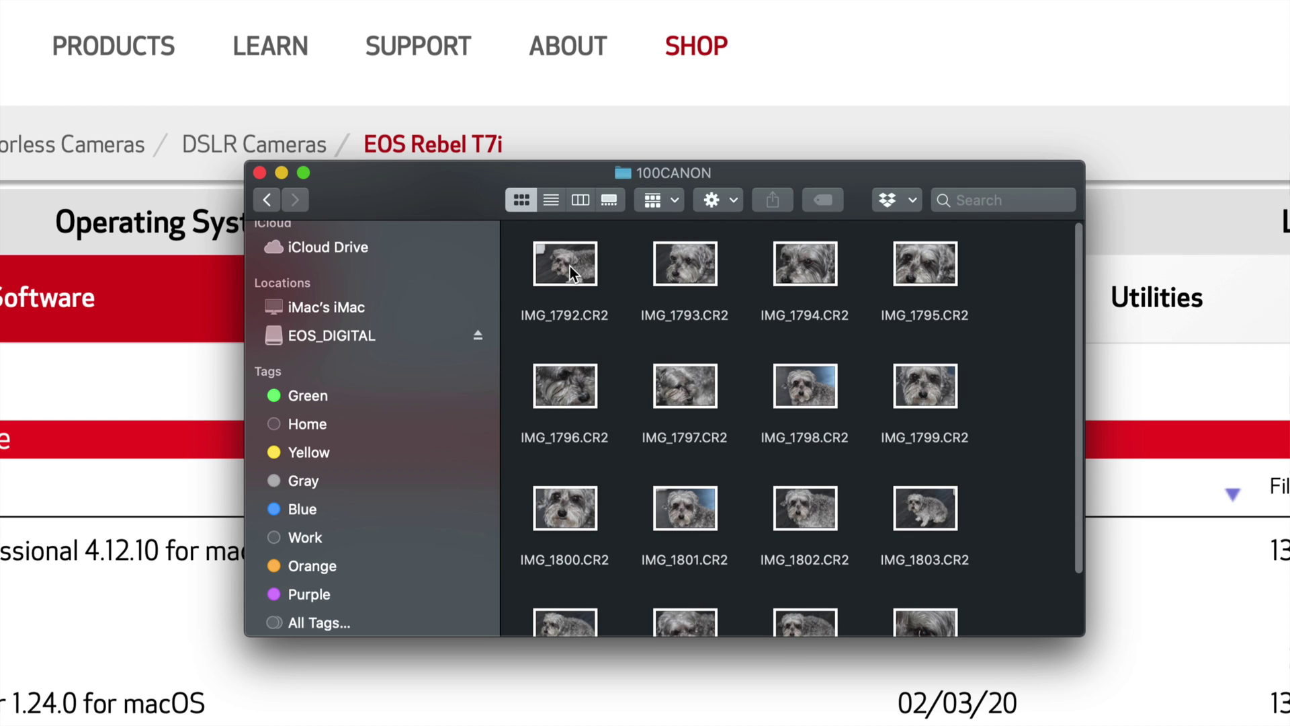
{"action": "scroll", "coordinate": [745, 381], "scroll_direction": "down", "scroll_amount": 3}
{"action": "scroll", "coordinate": [745, 380], "scroll_direction": "up", "scroll_amount": 3}
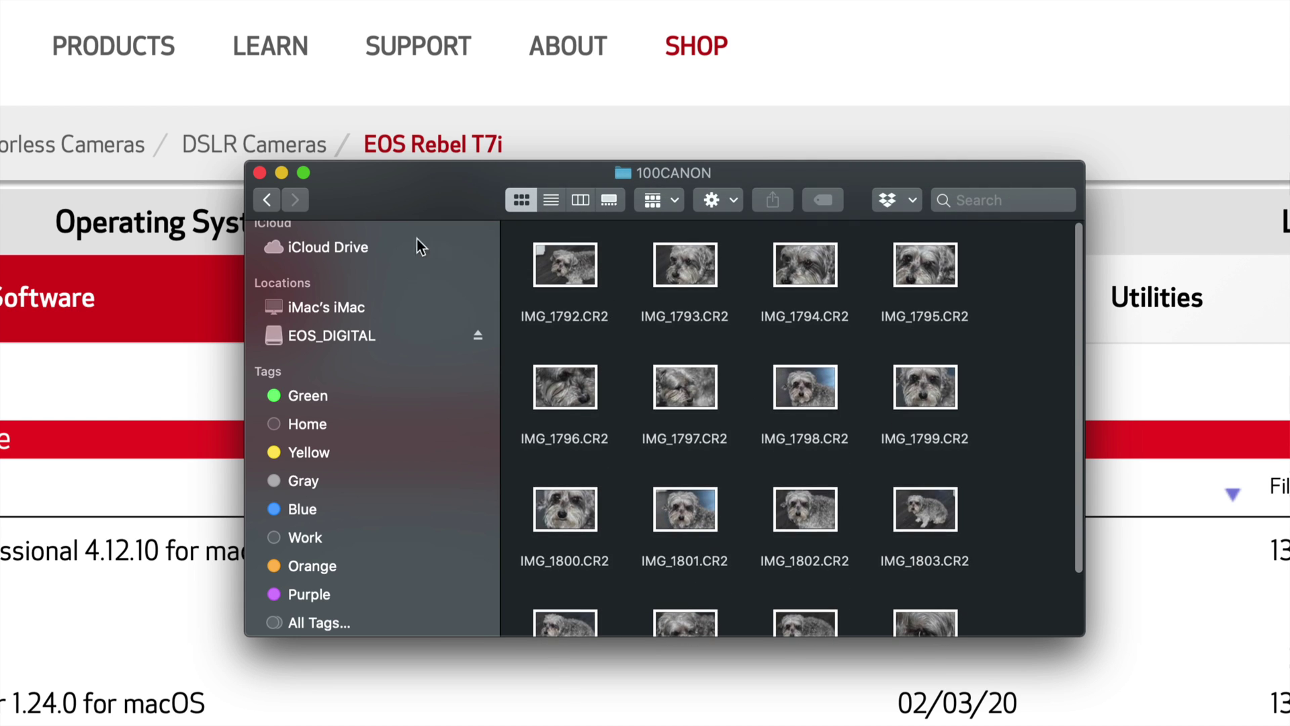
{"action": "left_click", "coordinate": [269, 200]}
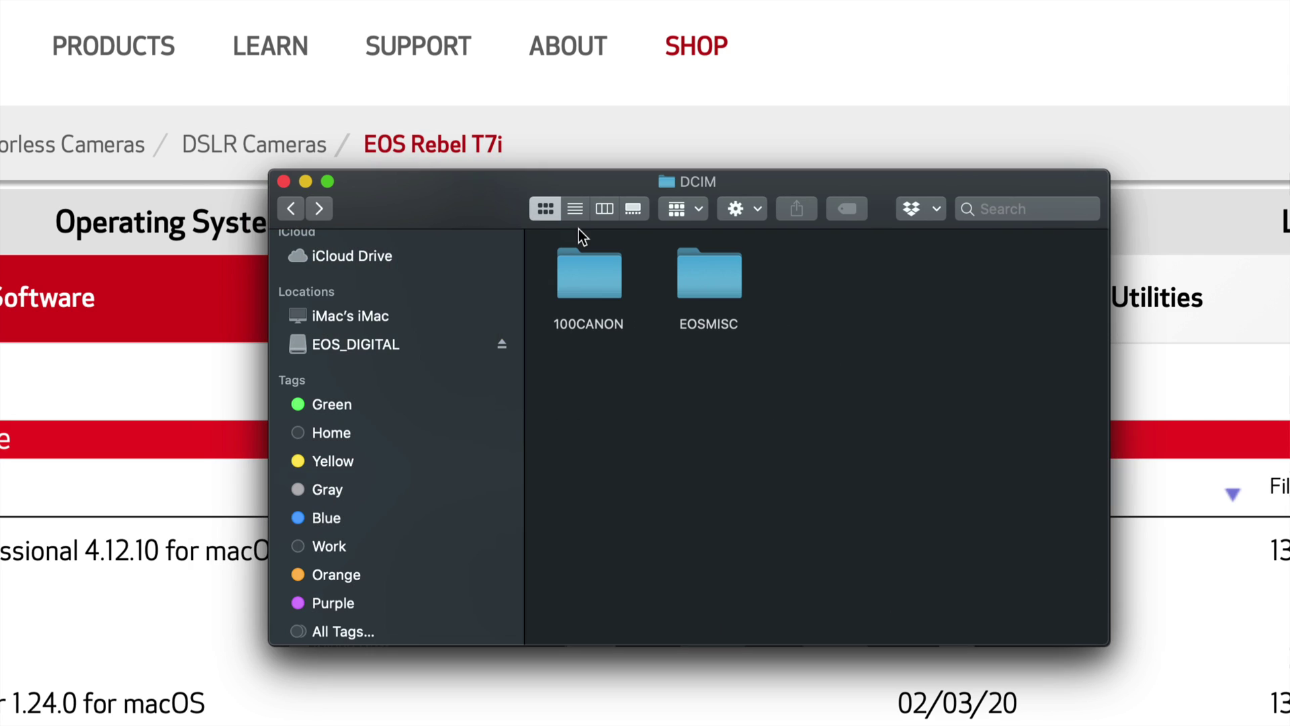
{"action": "left_click", "coordinate": [591, 266]}
Copy 100CANON and paste it into the Desktop's PICTURES OF ROXY folder.
{"action": "right_click", "coordinate": [591, 270]}
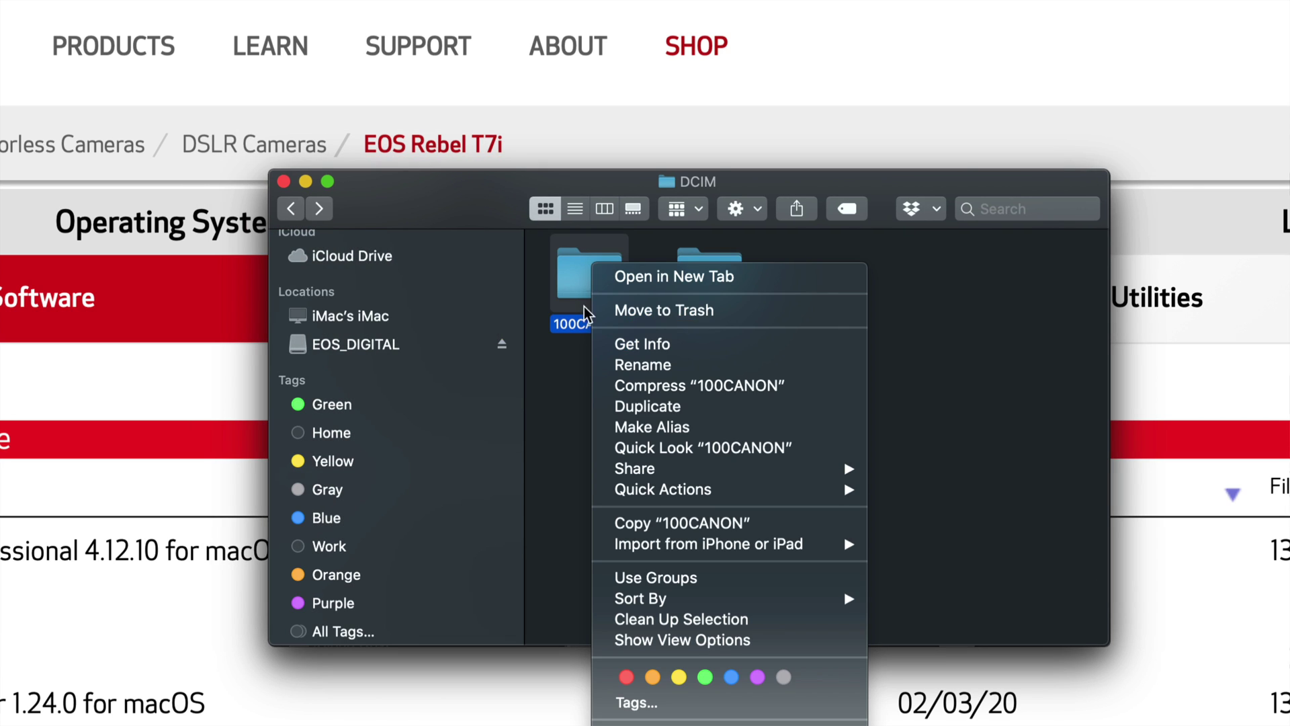
{"action": "left_click", "coordinate": [555, 370]}
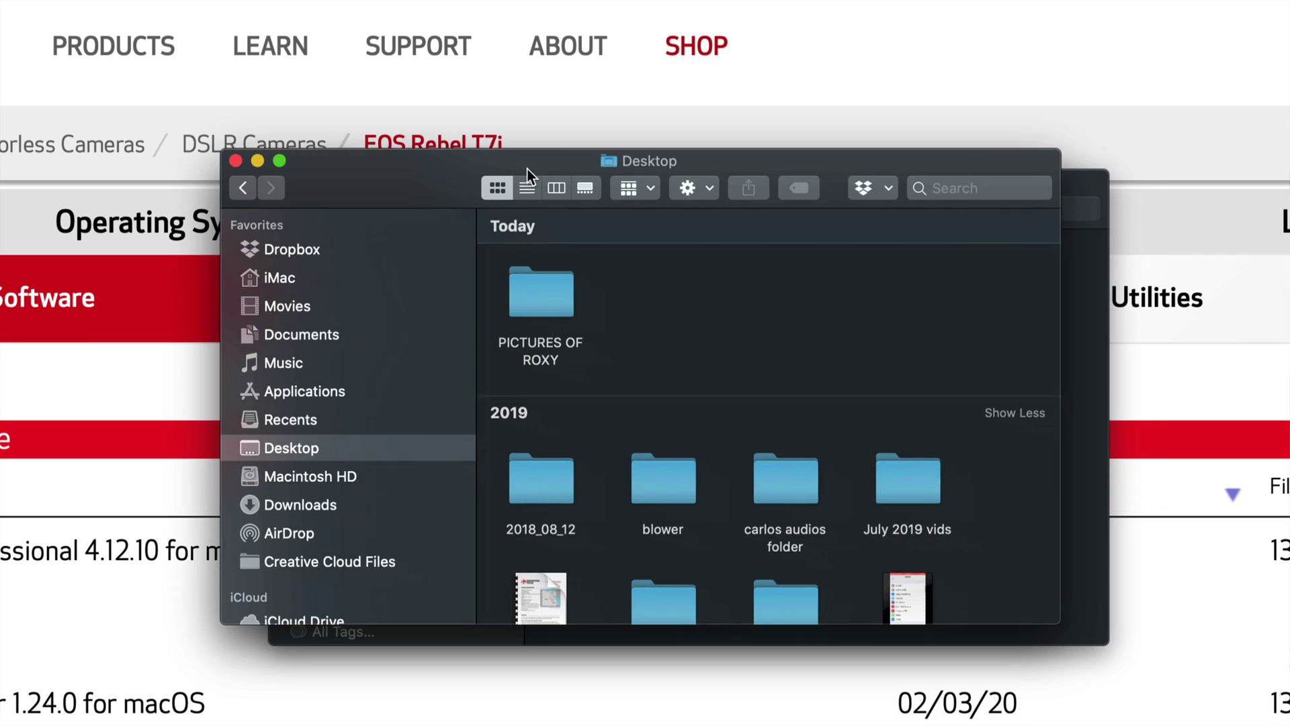
{"action": "left_click_drag", "start_coordinate": [527, 168], "coordinate": [520, 165]}
{"action": "left_click", "coordinate": [542, 309]}
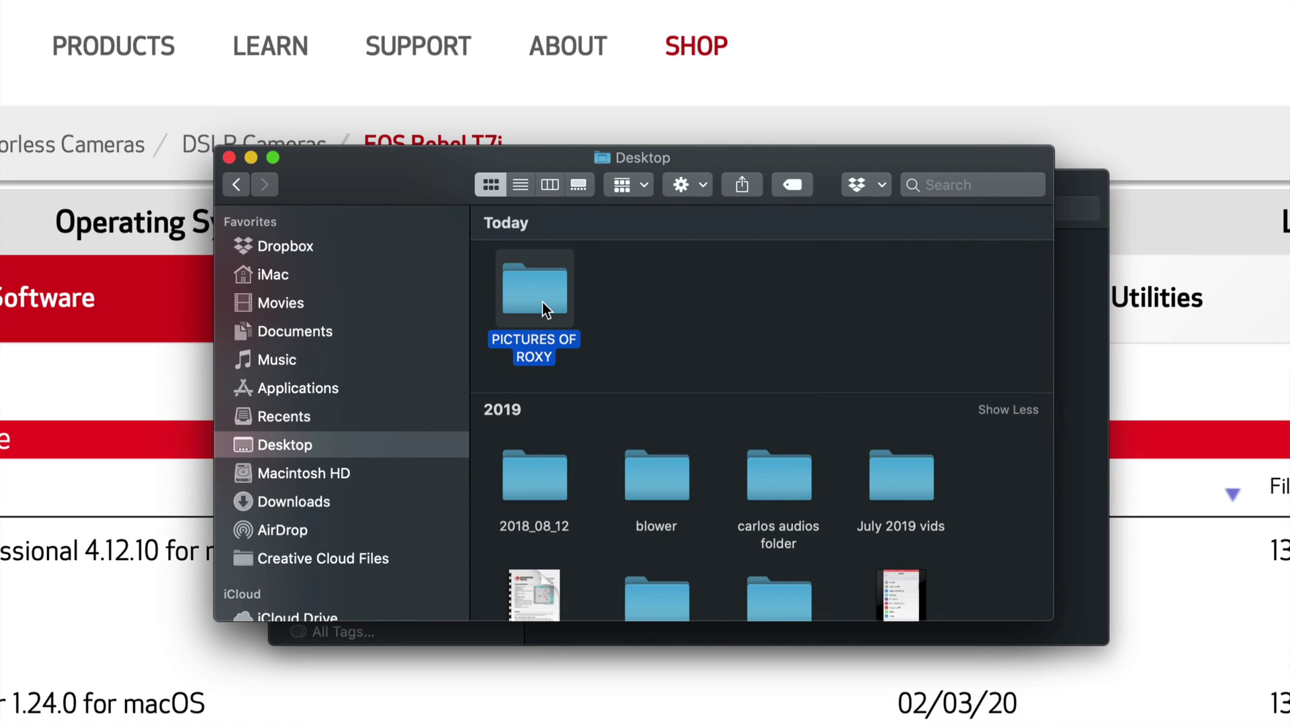
{"action": "double_click", "coordinate": [543, 303]}
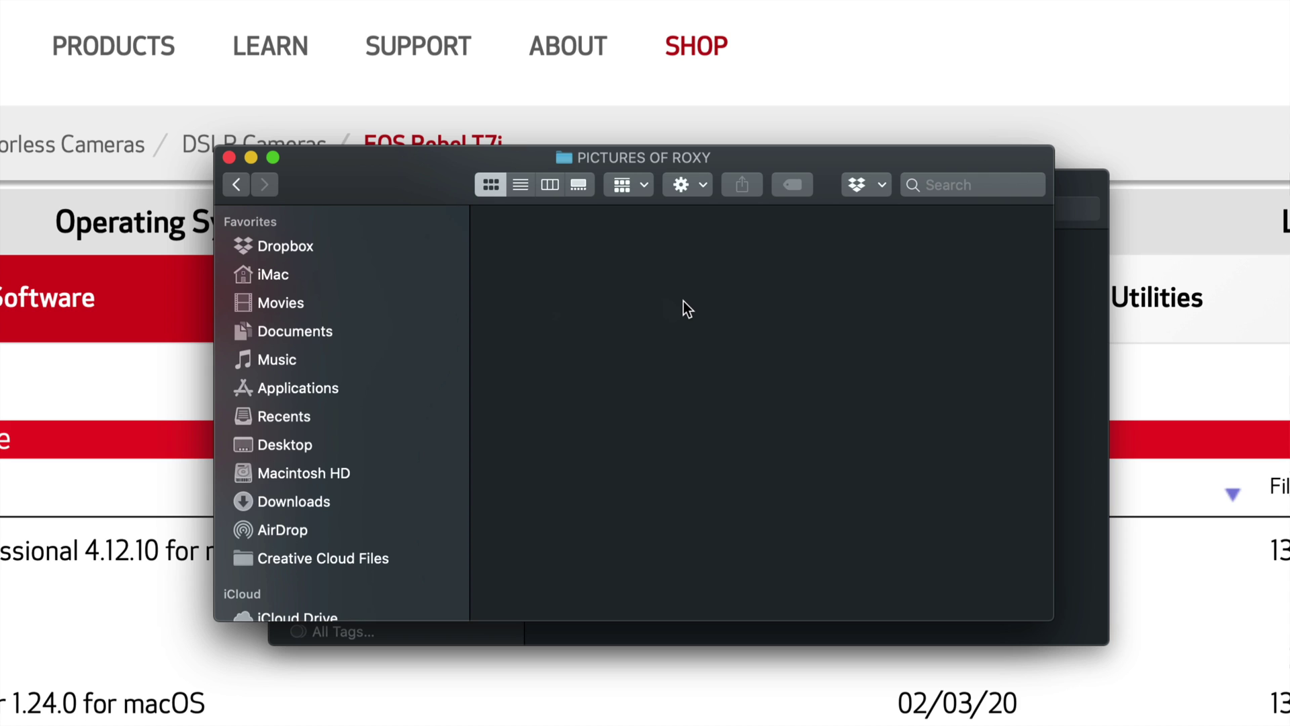
{"action": "key", "text": "super+v"}
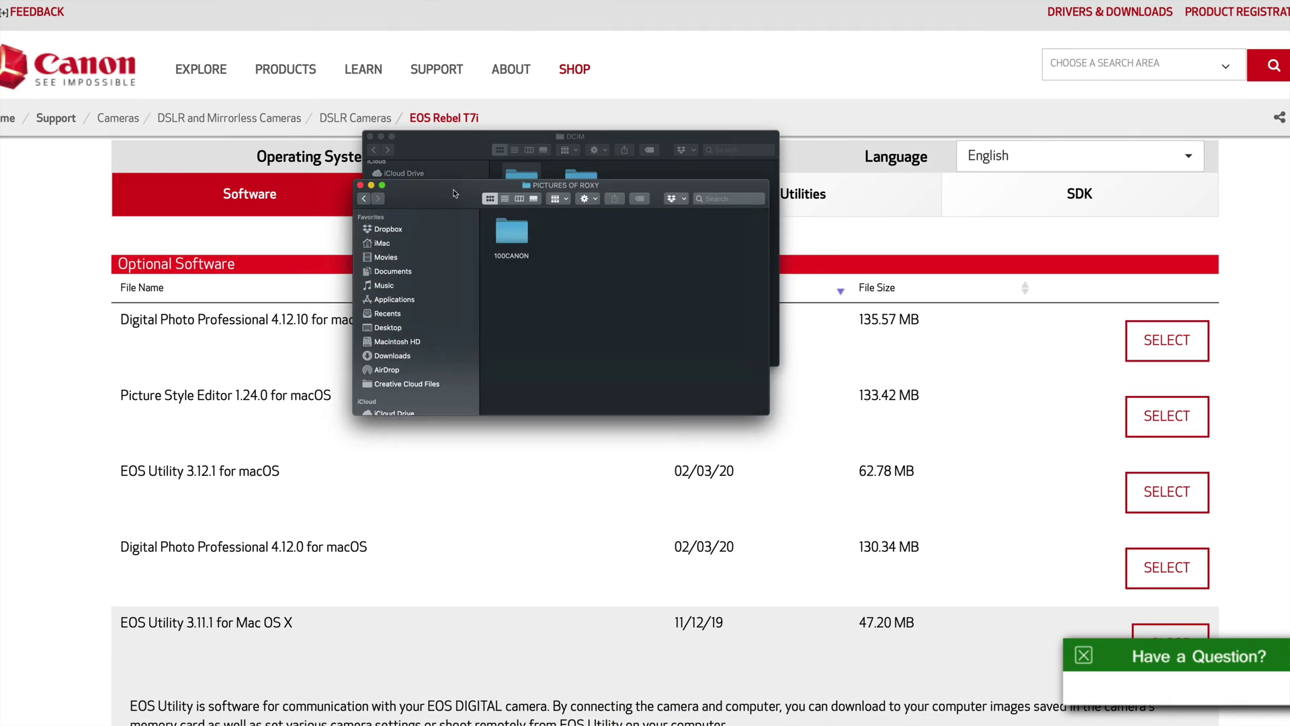
Open PICTURES OF ROXY > 100CANON on the Desktop and select photo IMG_1793.CR2.
{"action": "mouse_move", "coordinate": [435, 129]}
{"action": "left_mouse_down"}
{"action": "mouse_move", "coordinate": [481, 244]}
{"action": "mouse_move", "coordinate": [487, 204]}
{"action": "left_mouse_up"}
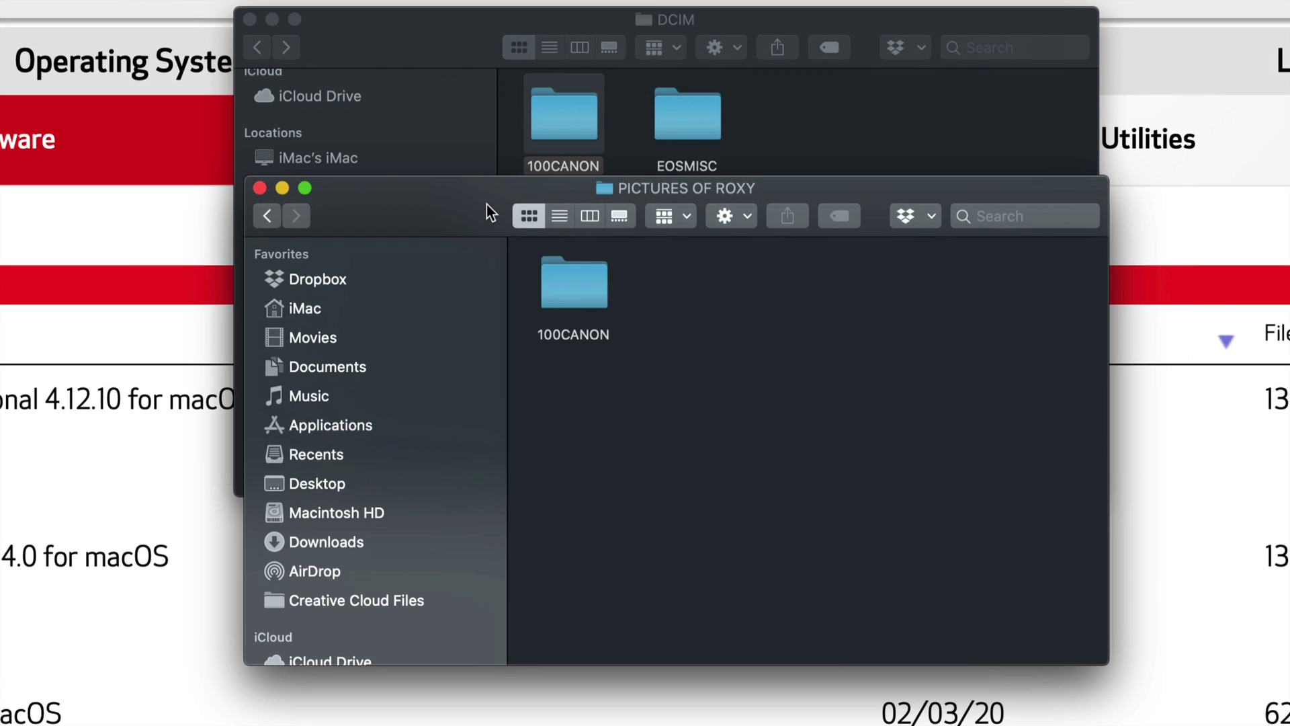
{"action": "double_click", "coordinate": [568, 268]}
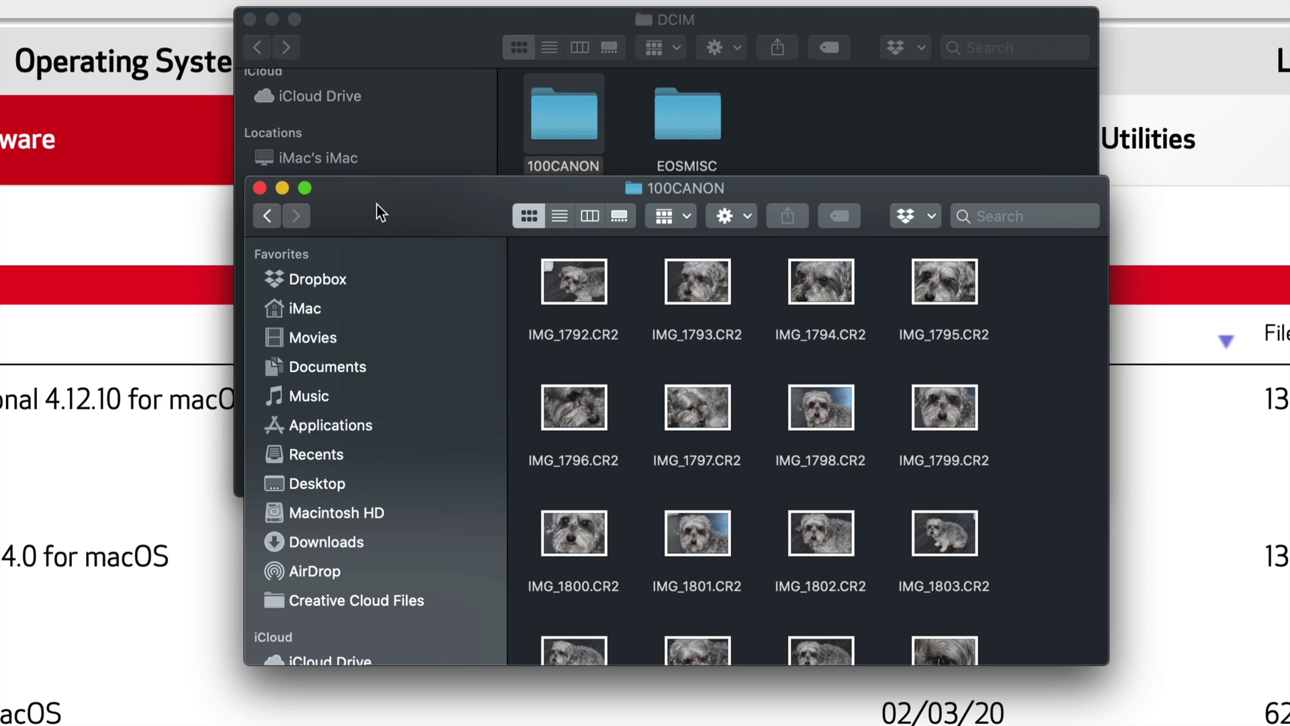
{"action": "left_click", "coordinate": [269, 216]}
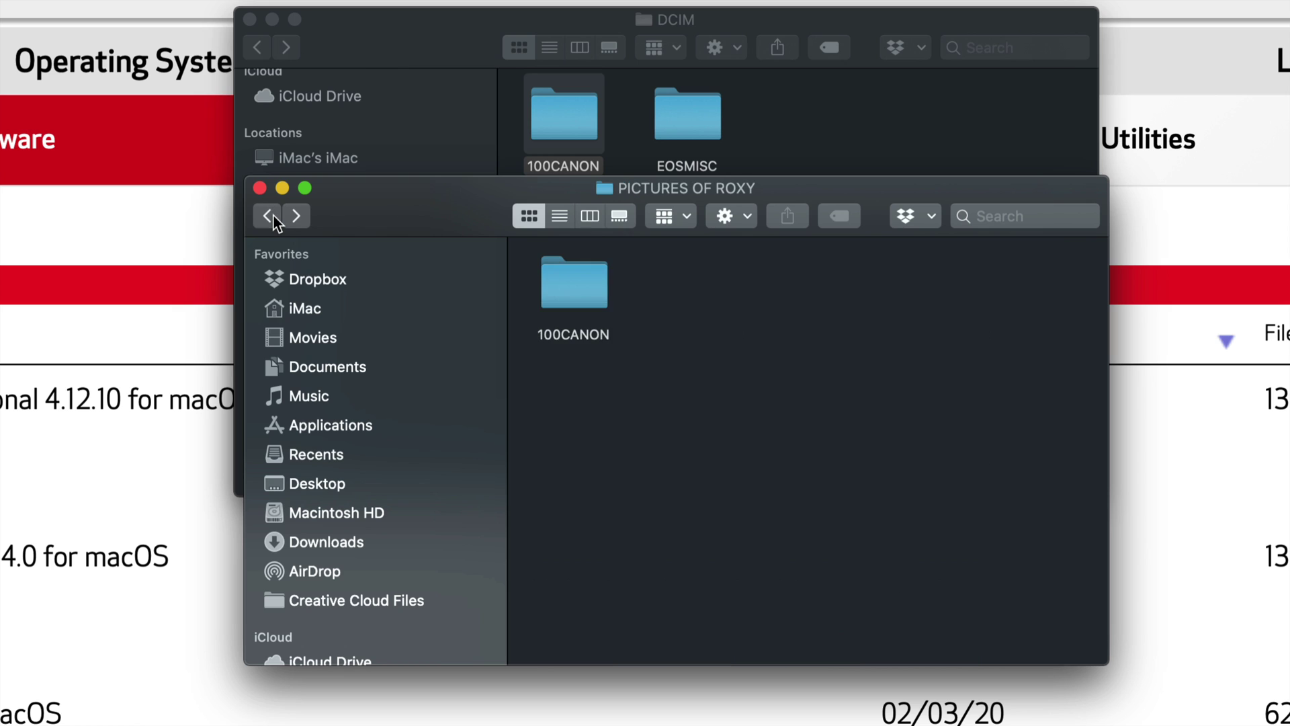
{"action": "left_click", "coordinate": [575, 318]}
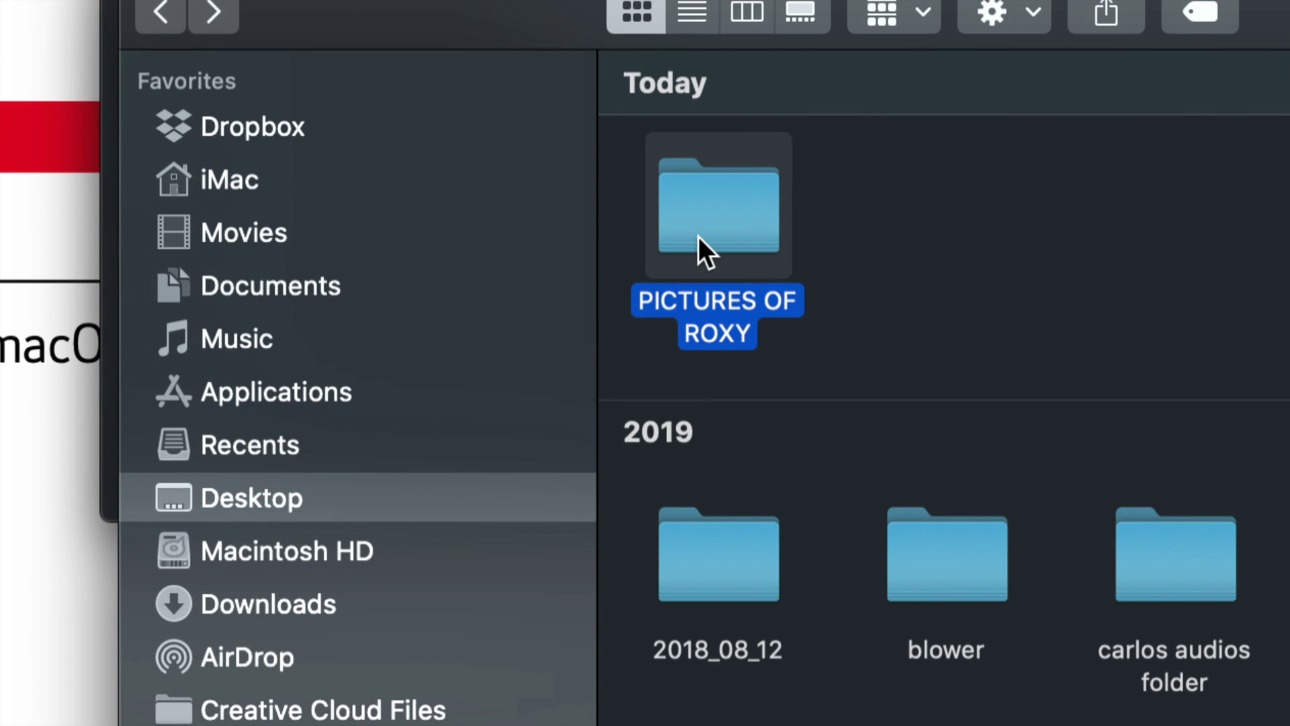
{"action": "double_click", "coordinate": [703, 239]}
{"action": "double_click", "coordinate": [732, 147]}
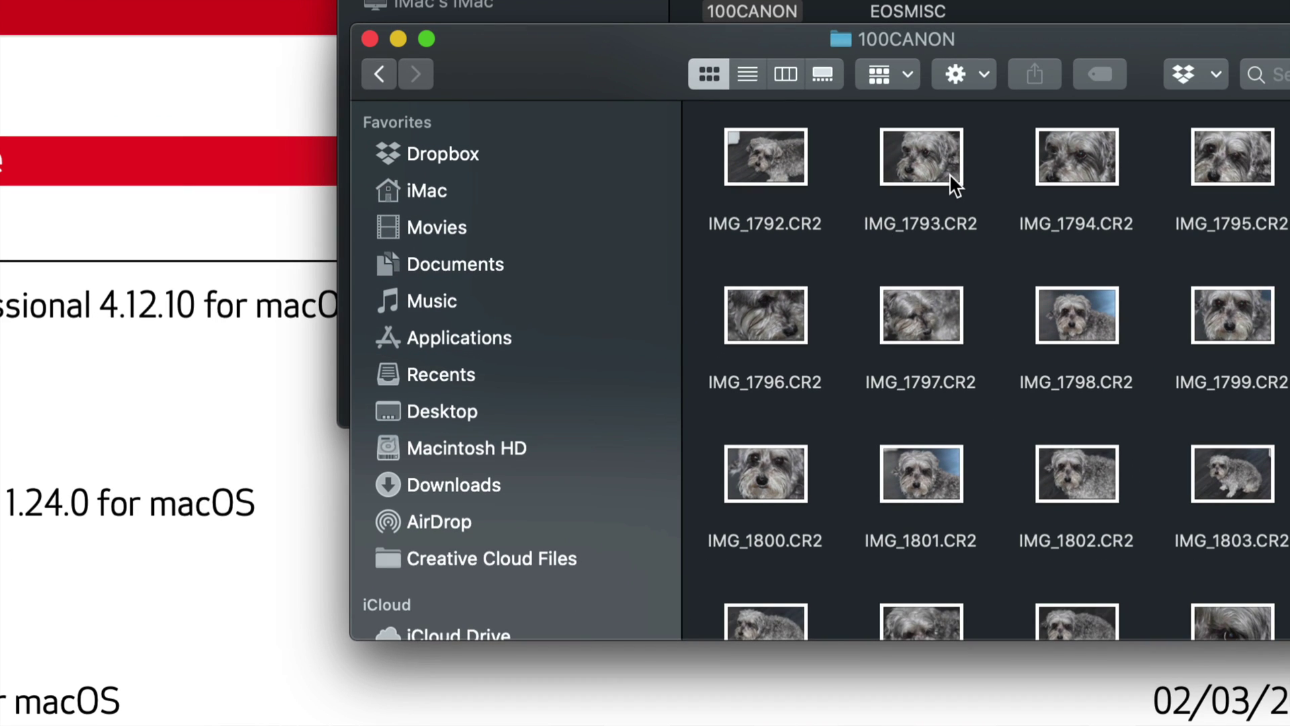
{"action": "left_click", "coordinate": [950, 173]}
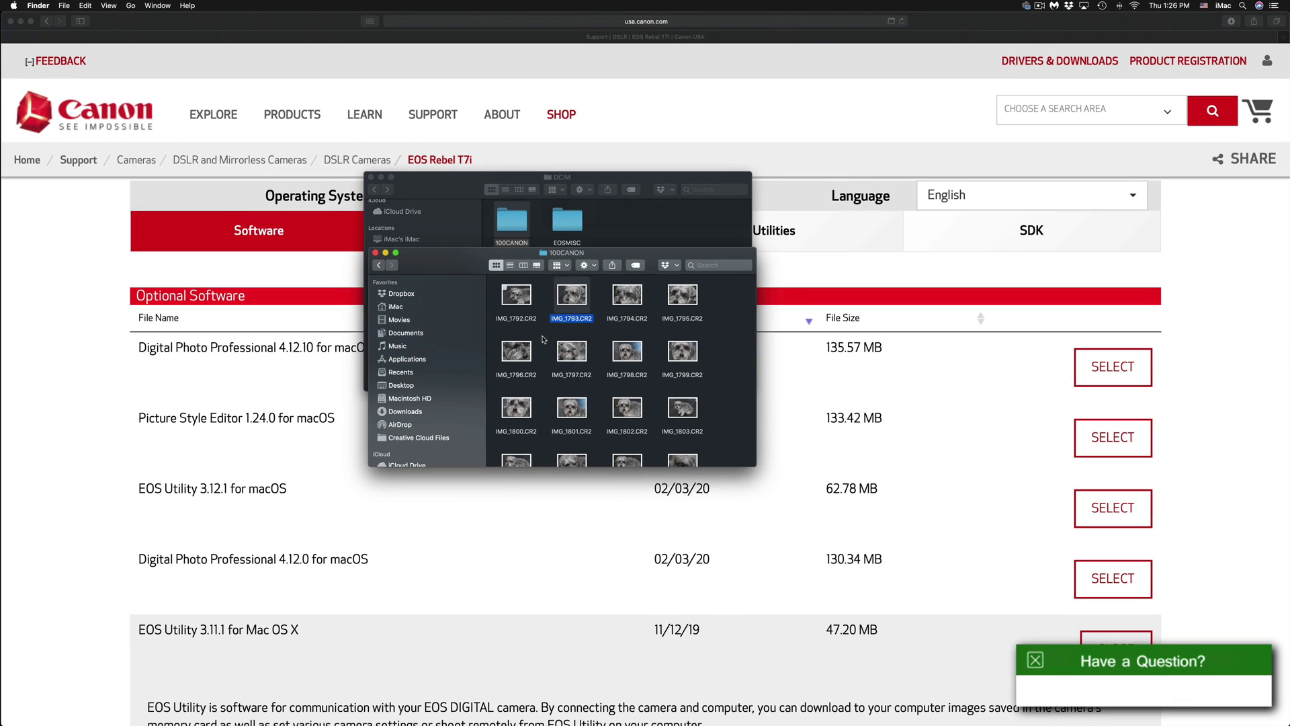
{"action": "key", "text": "space"}
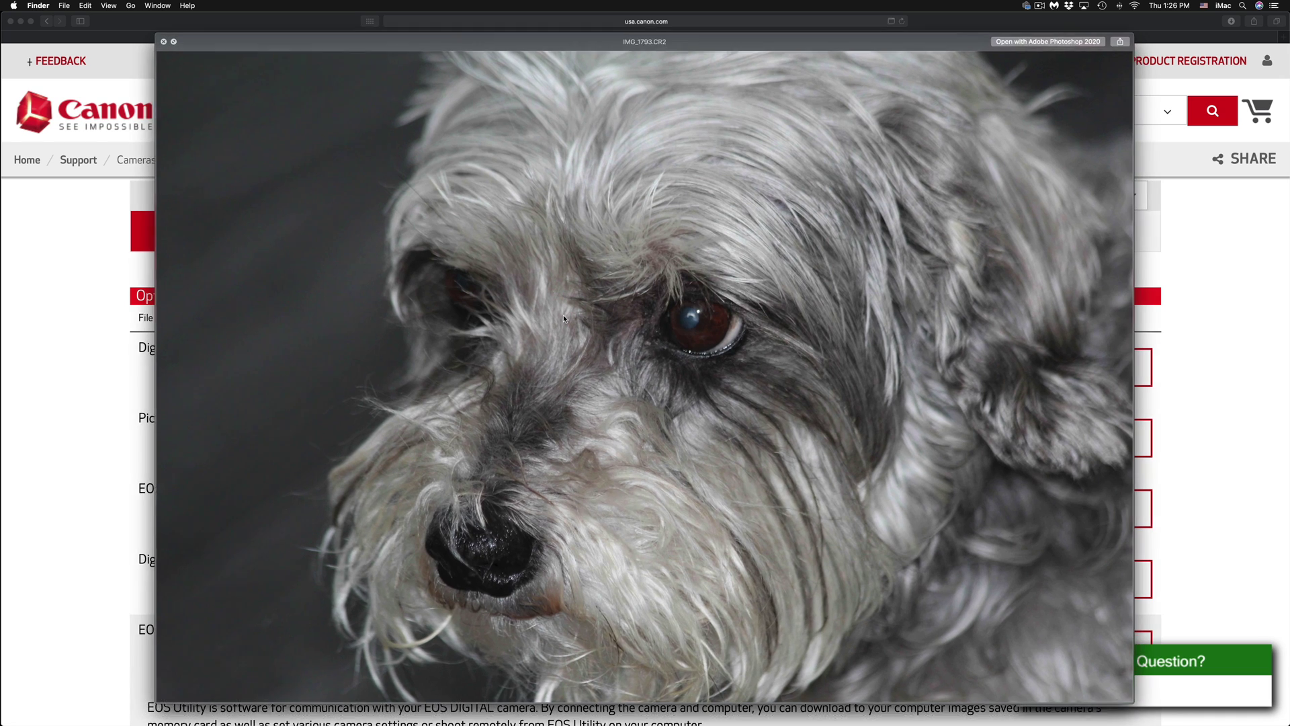
{"action": "key", "text": "space"}
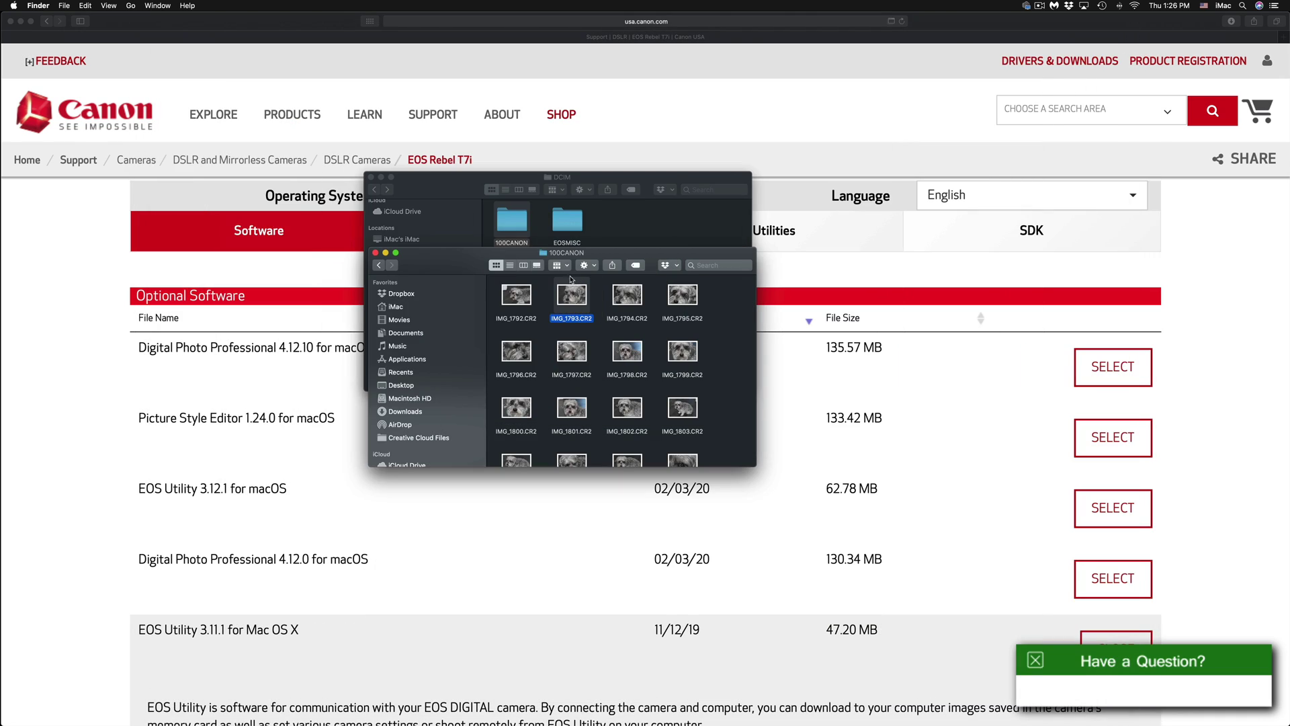
{"action": "left_click", "coordinate": [527, 299]}
{"action": "key", "text": "space"}
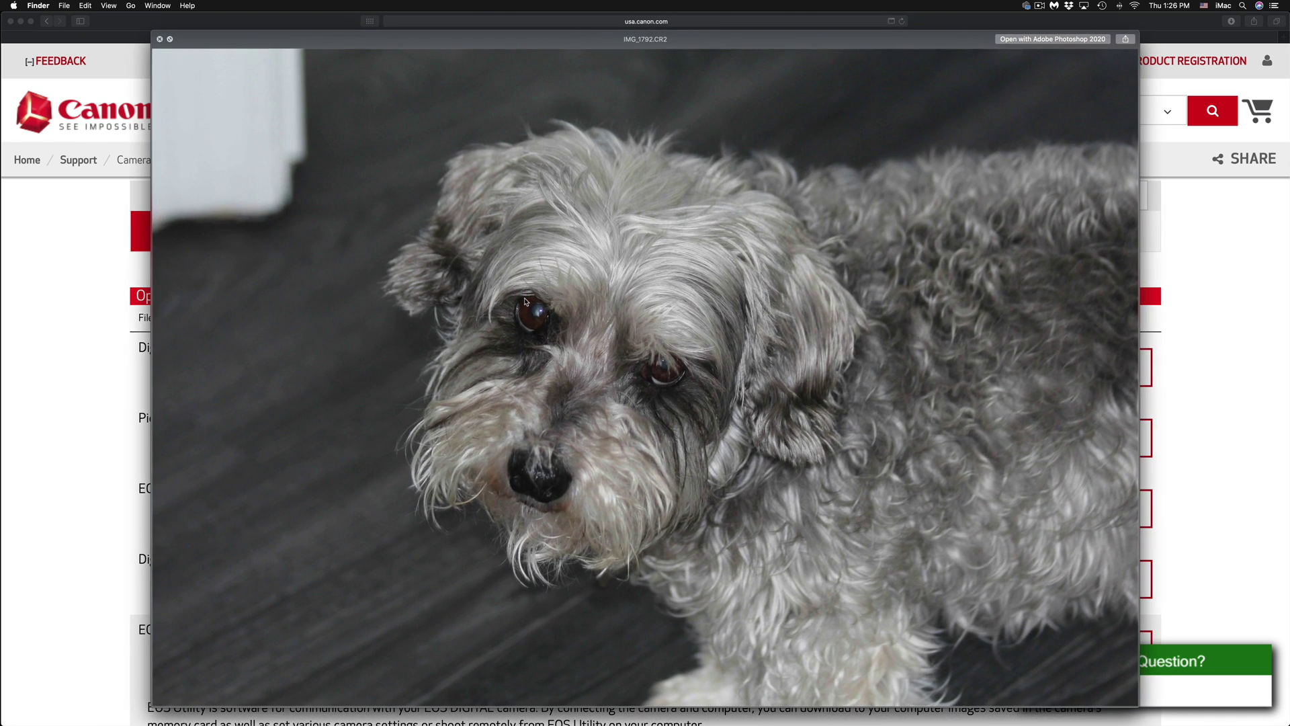
{"action": "key", "text": "space"}
{"action": "left_click", "coordinate": [685, 305]}
{"action": "key", "text": "space"}
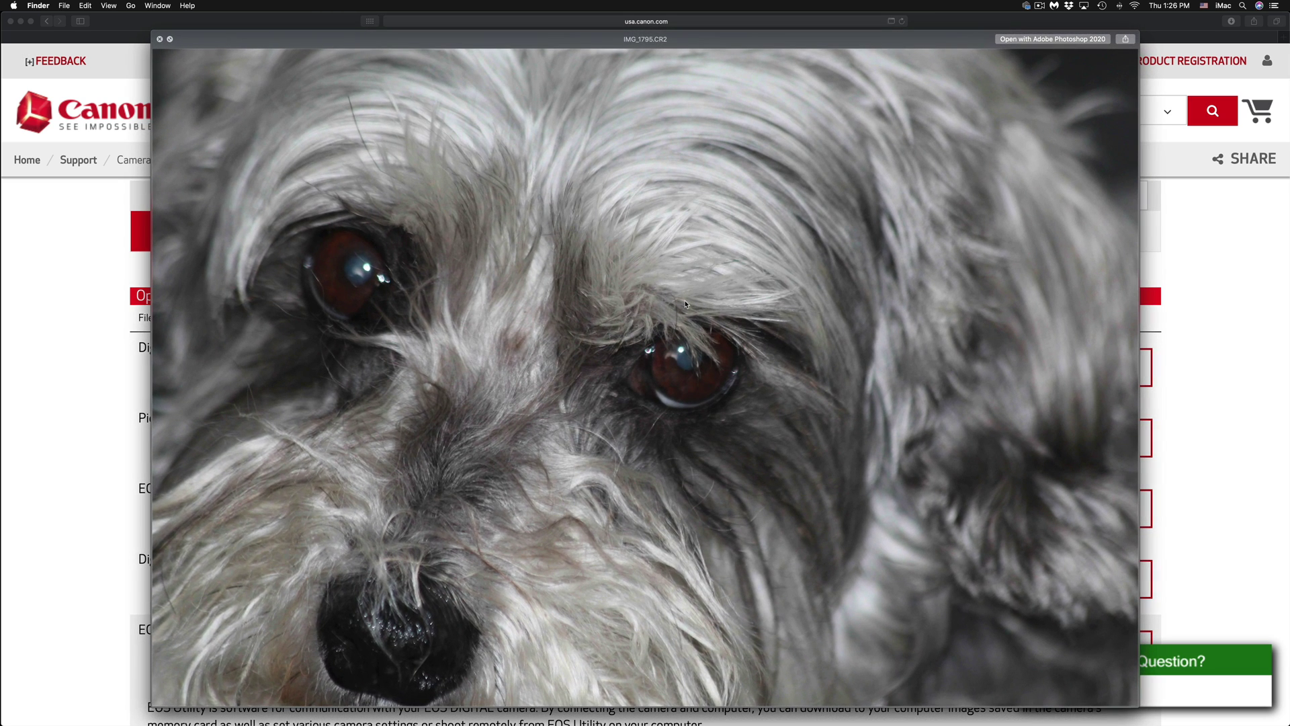
{"action": "key", "text": "space"}
{"action": "left_click", "coordinate": [623, 294]}
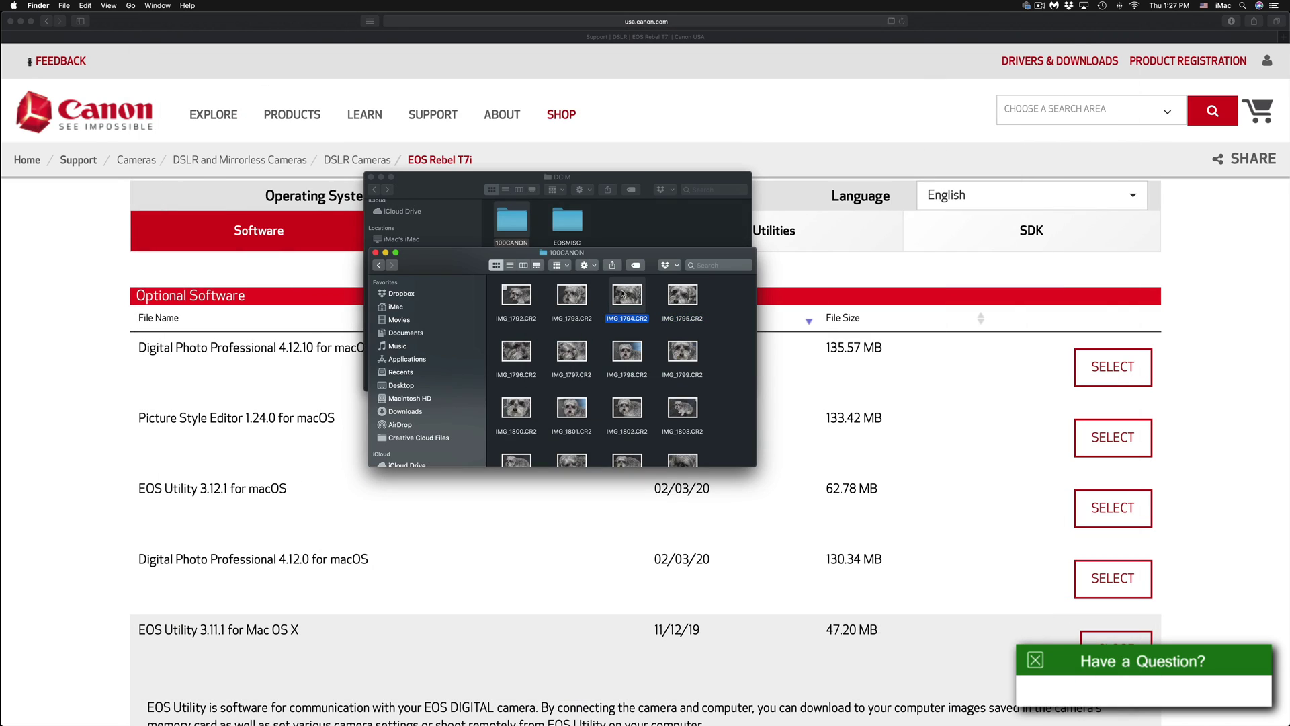
{"action": "key", "text": "space"}
{"action": "key", "text": "space"}
{"action": "left_click", "coordinate": [634, 350]}
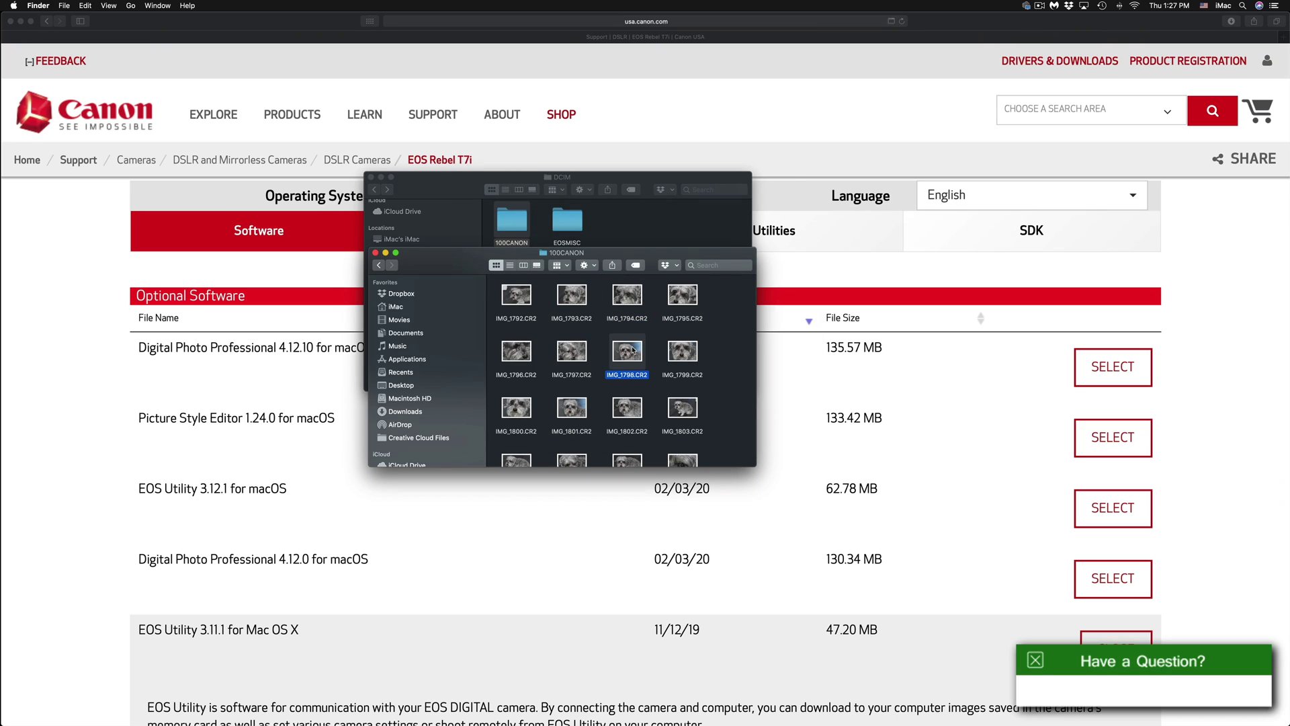
{"action": "key", "text": "space"}
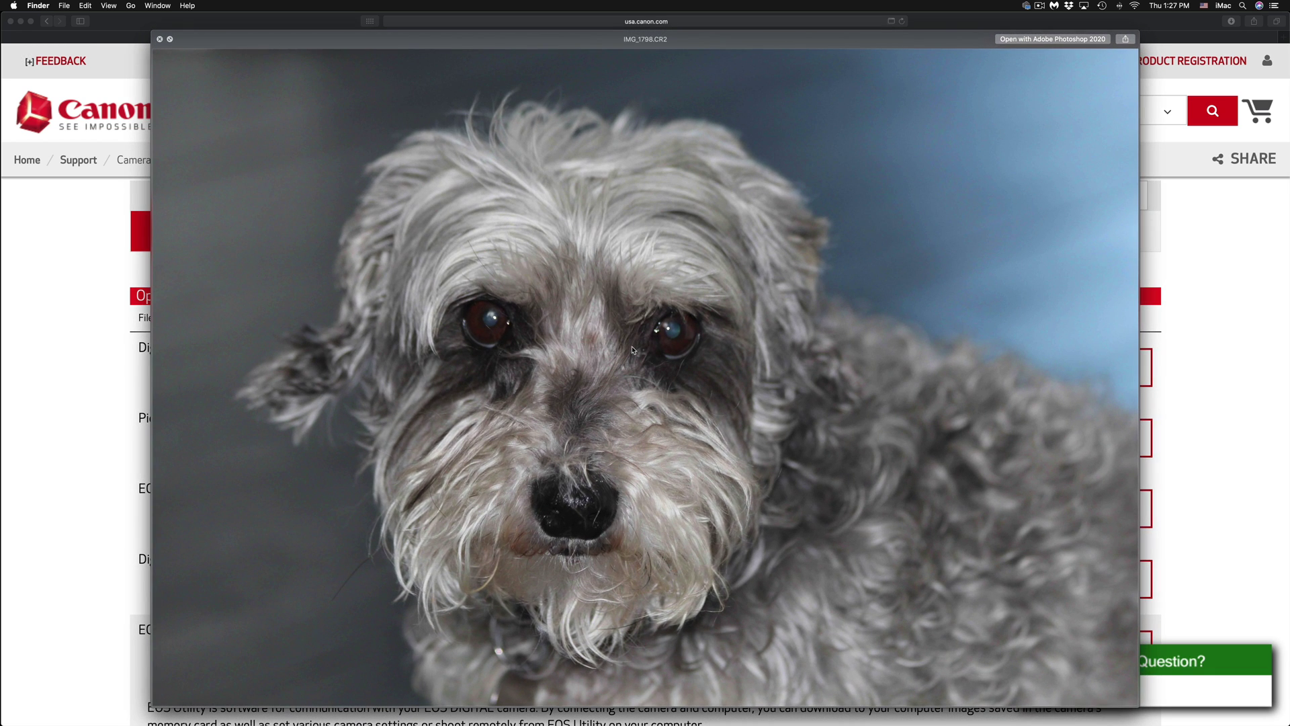
{"action": "key", "text": "space"}
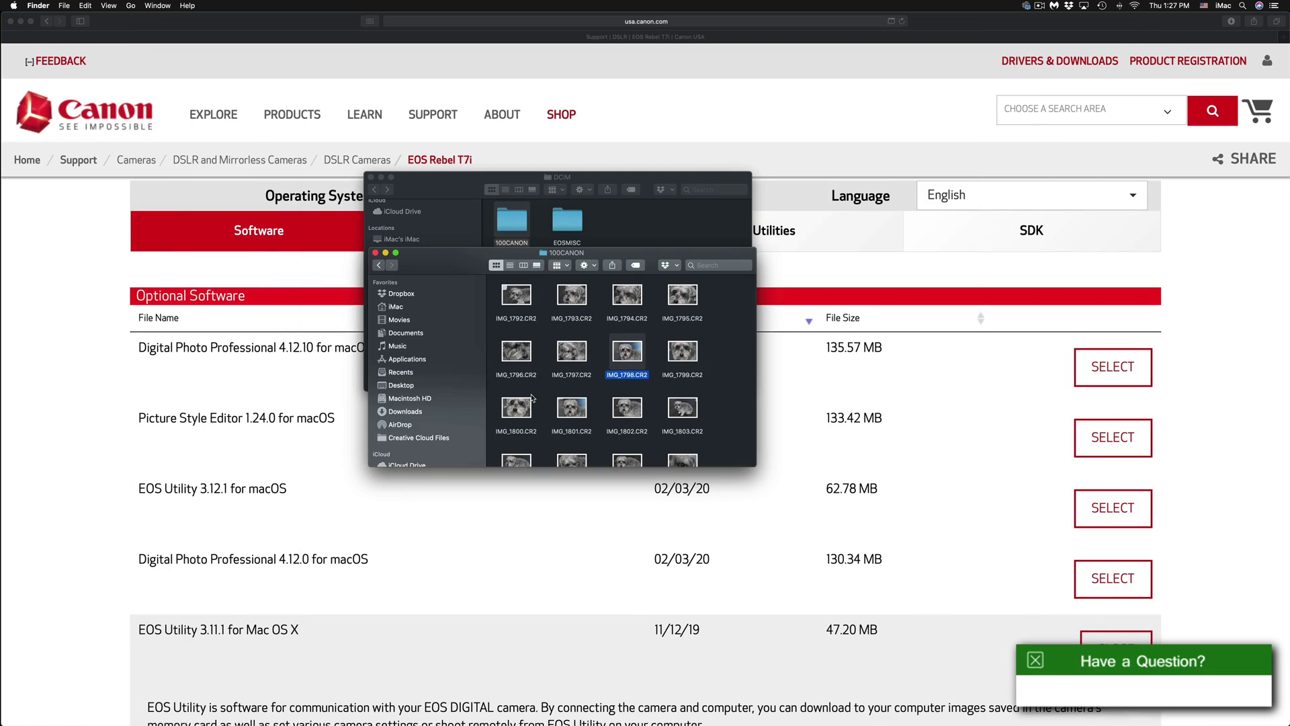
{"action": "left_click", "coordinate": [631, 407]}
{"action": "key", "text": "space"}
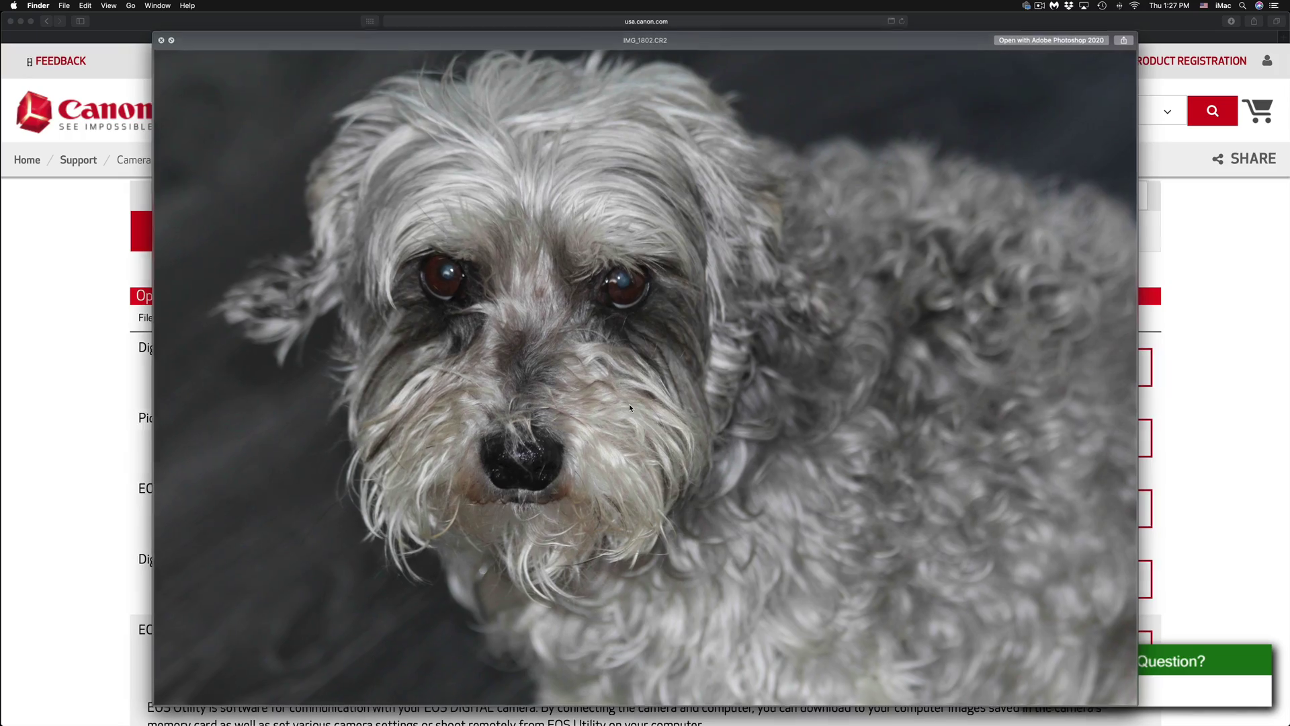
{"action": "key", "text": "space"}
{"action": "left_click", "coordinate": [572, 412]}
{"action": "key", "text": "space"}
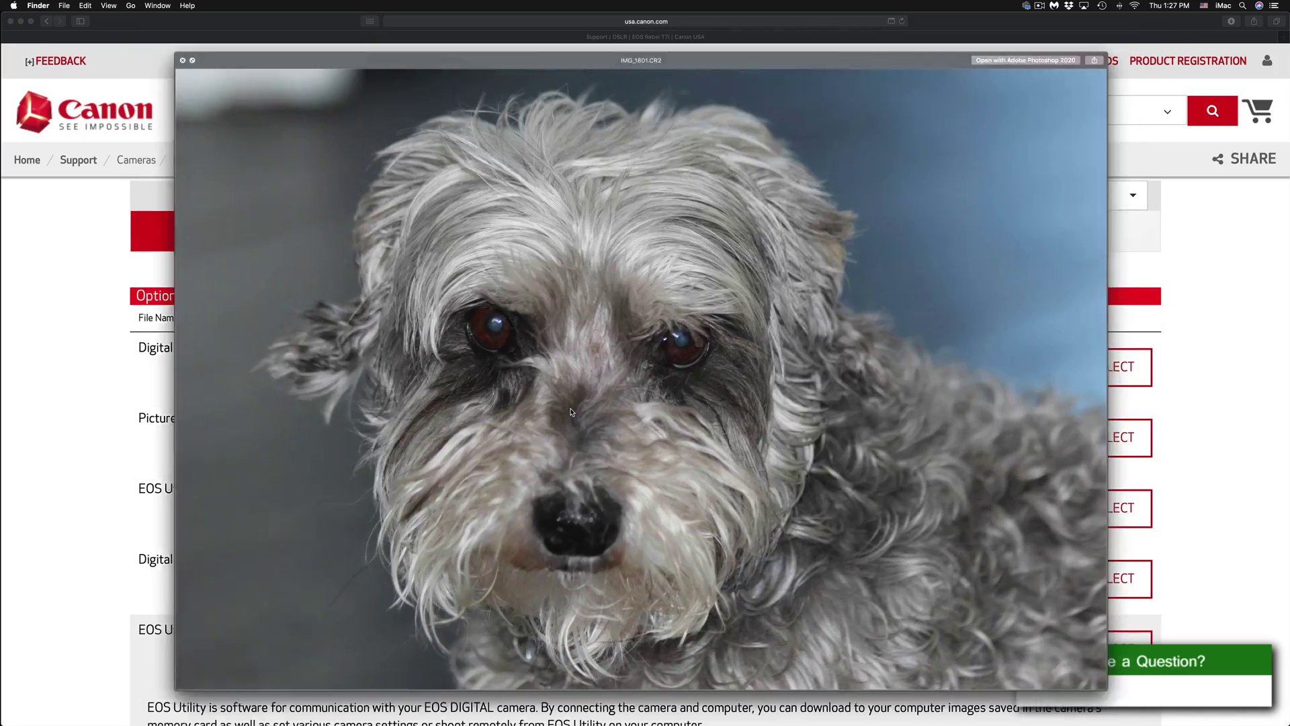
{"action": "key", "text": "space"}
{"action": "left_click", "coordinate": [683, 351]}
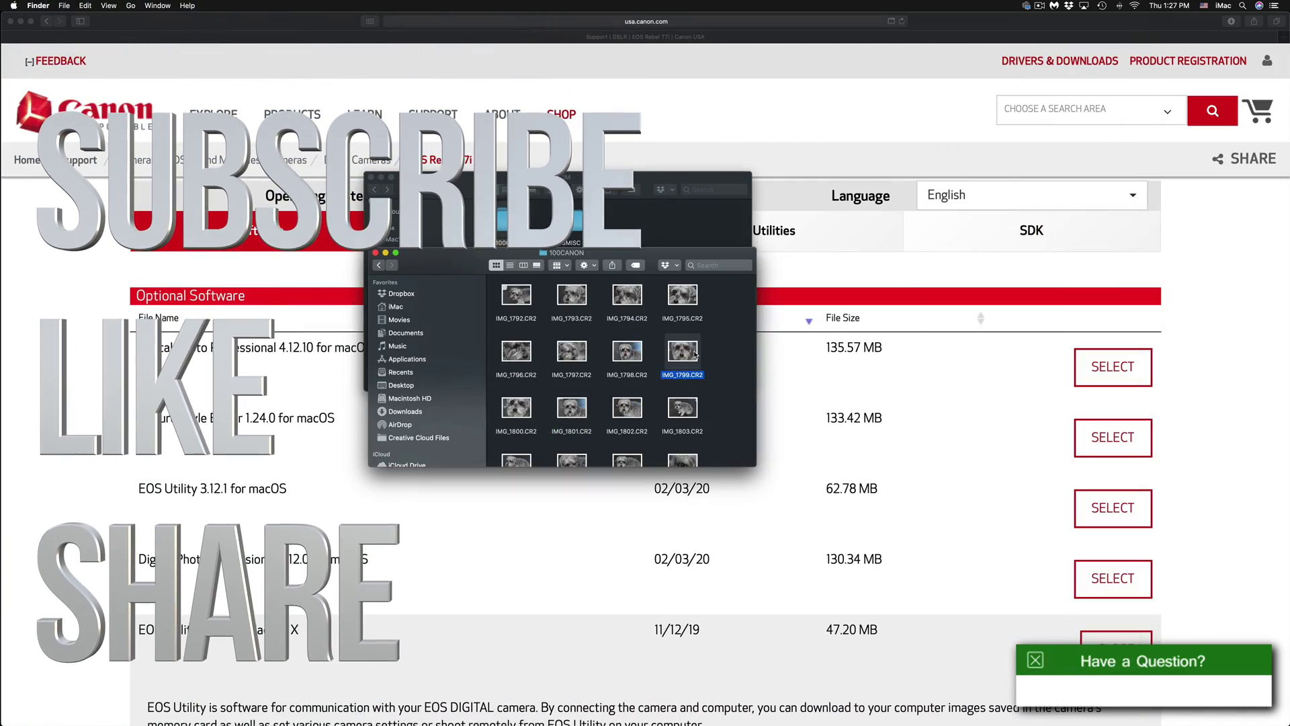